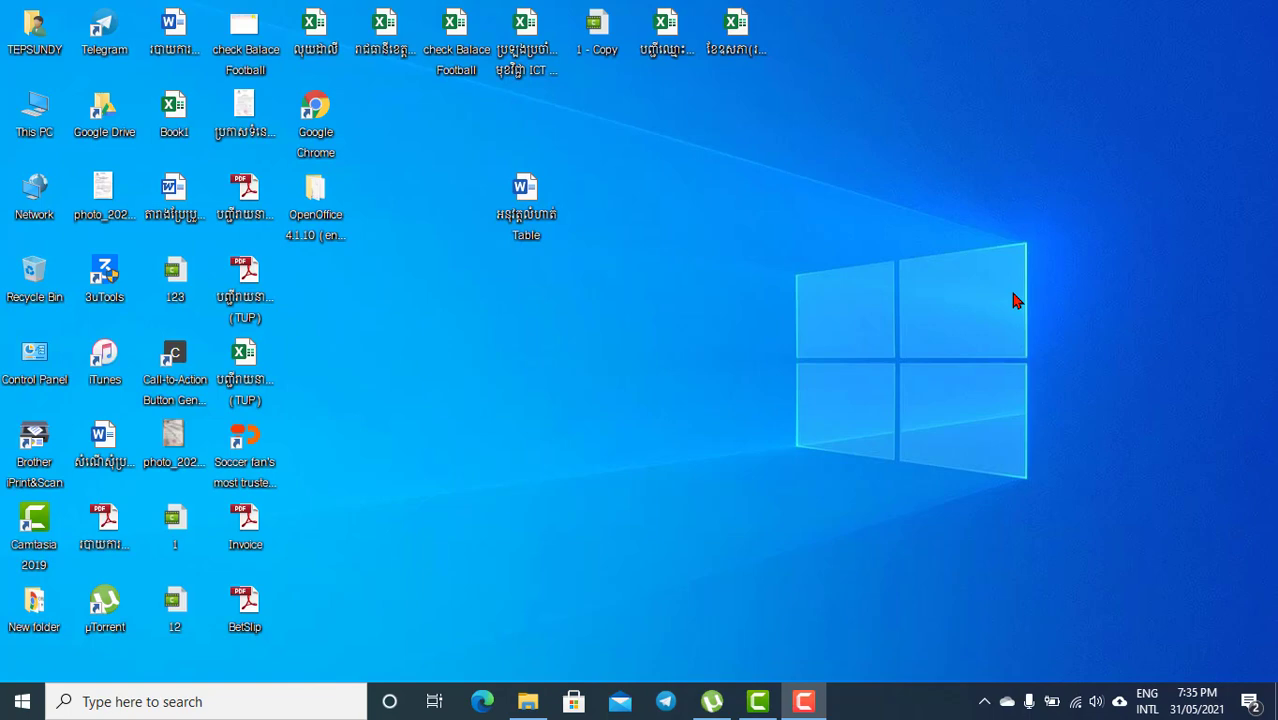
Locate the NuberinkhmerUnicode add-in on DATA (D:), then briefly launch and close Word.
key("super+e")
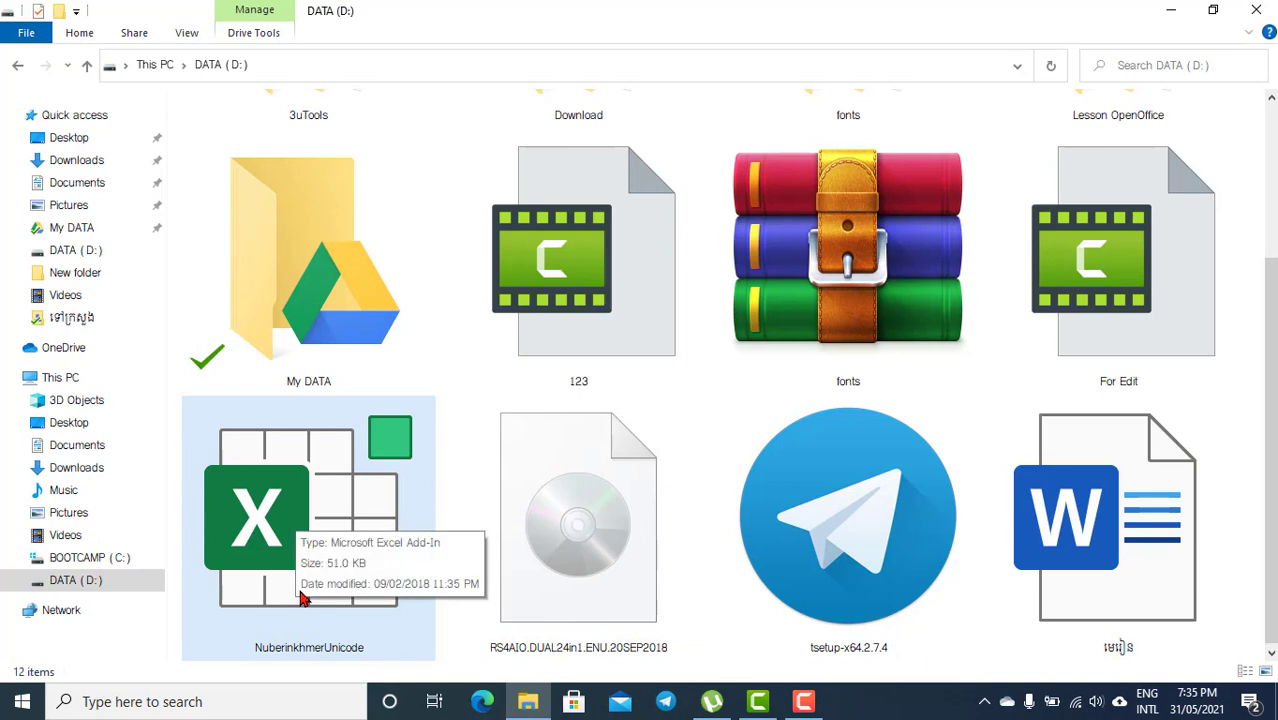
left_click(276, 467)
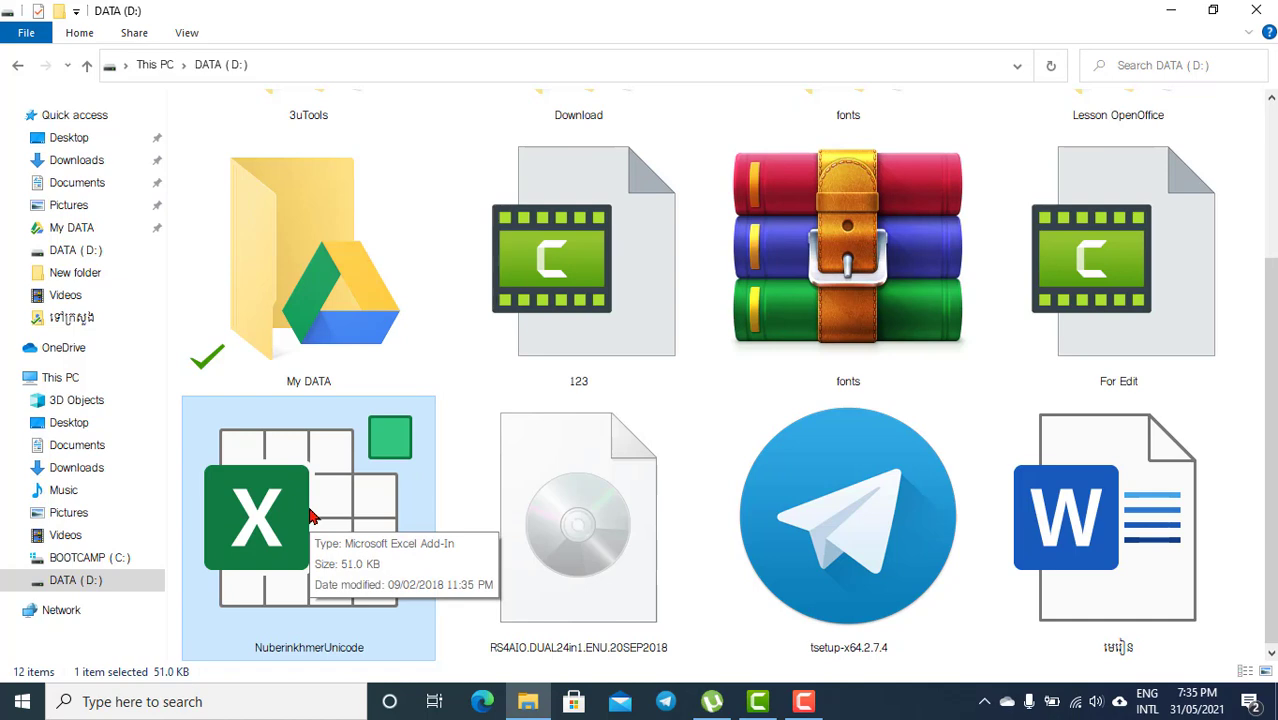
key("super+r")
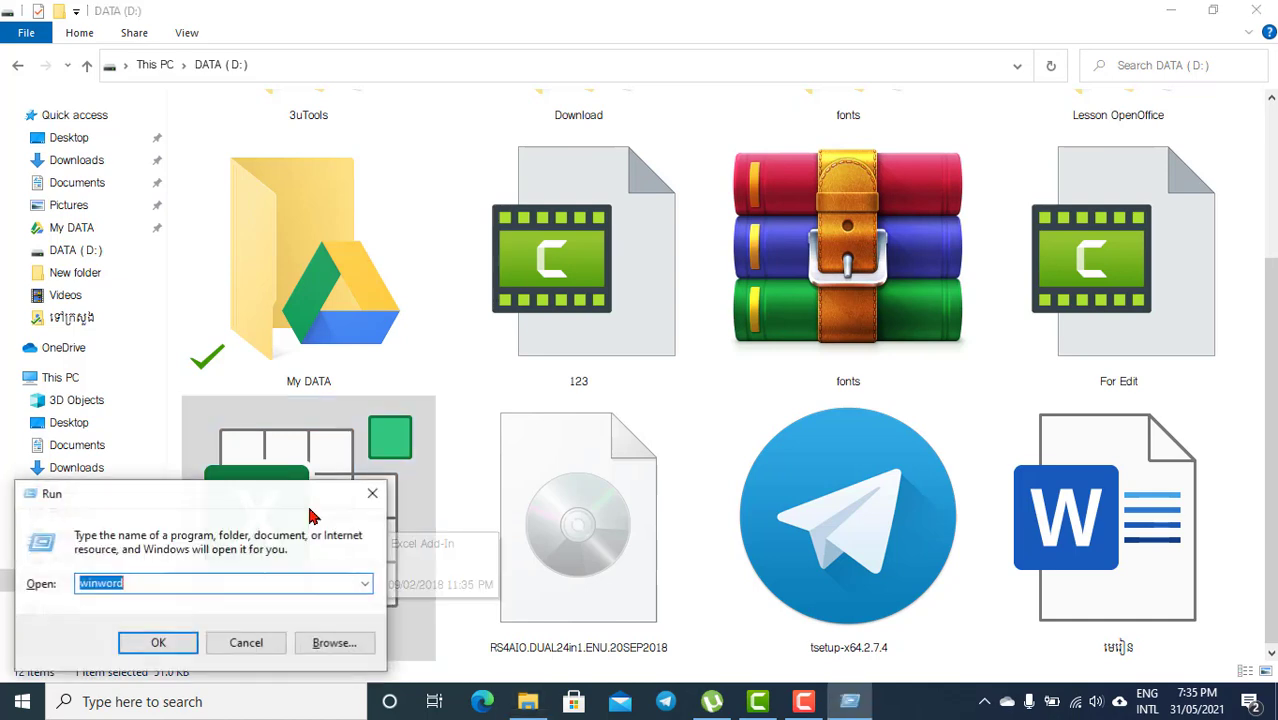
type("winw")
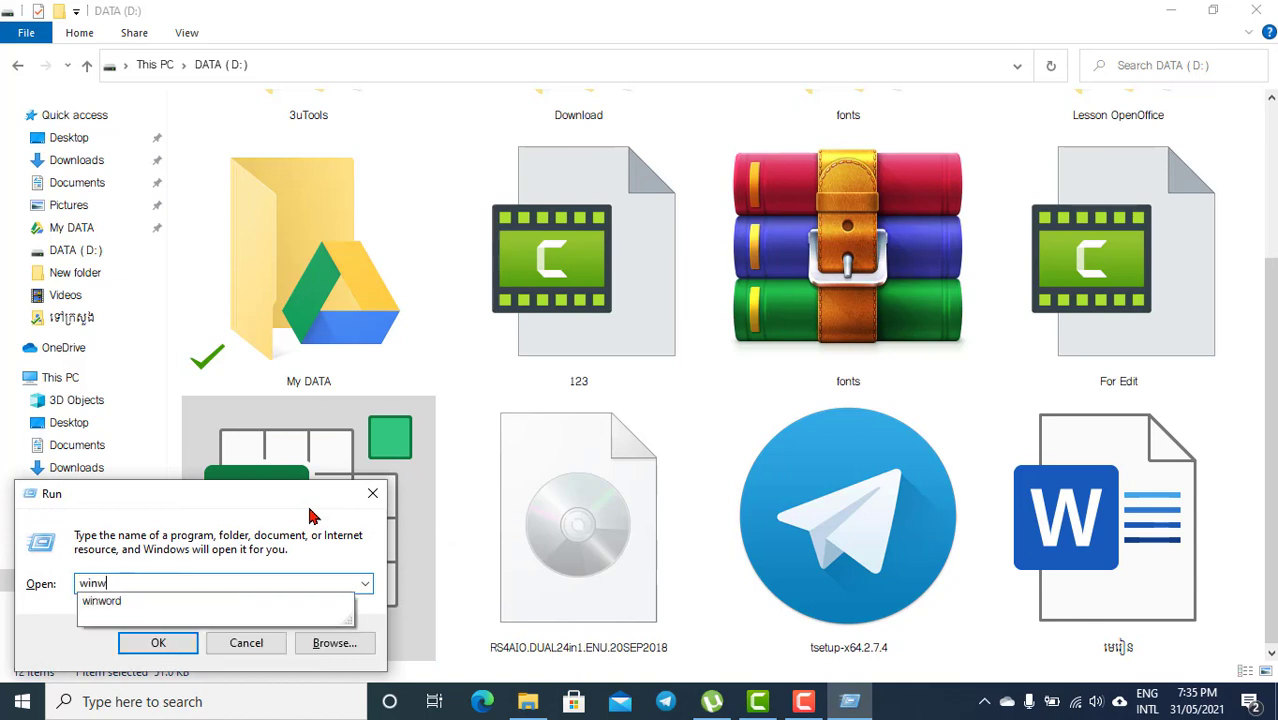
type("ord")
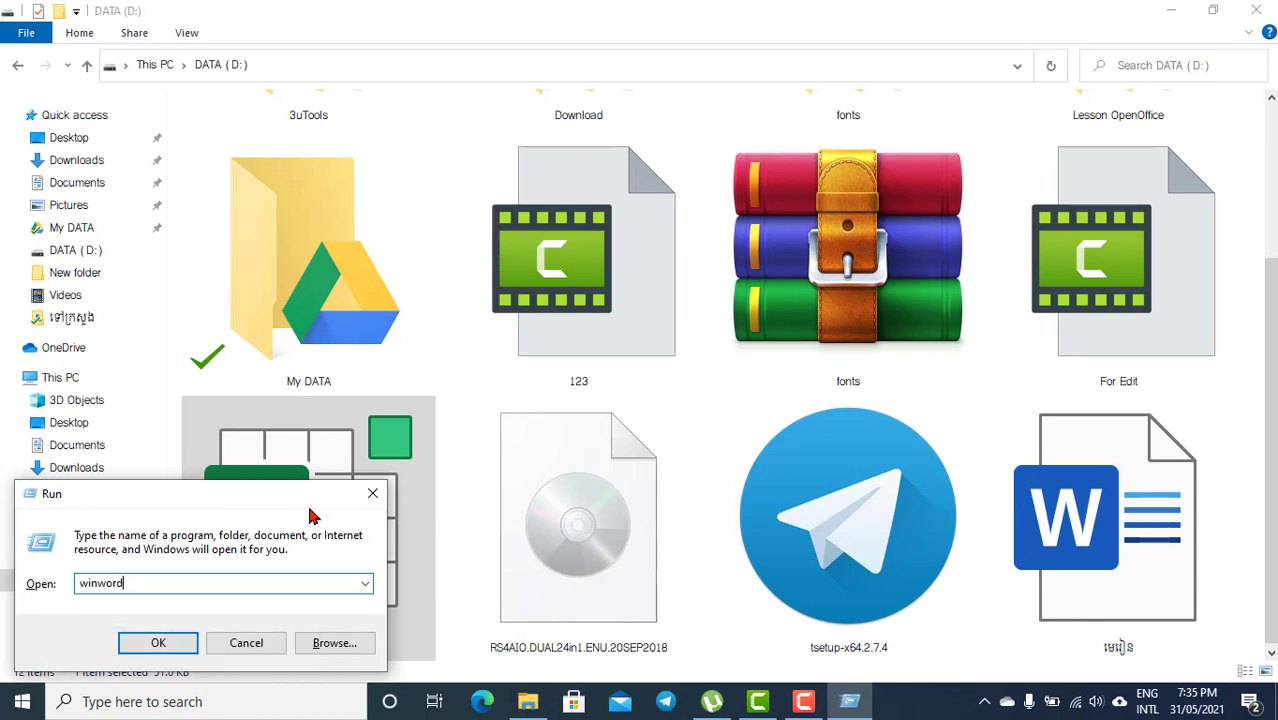
key("Return")
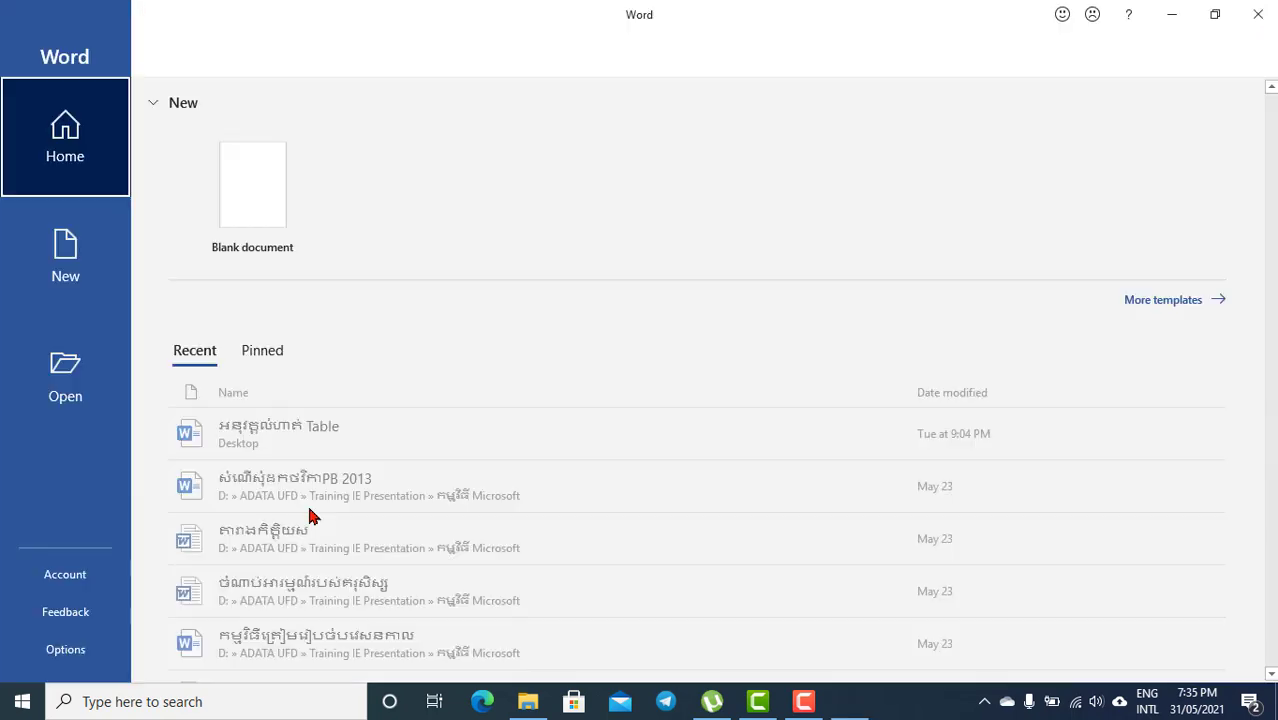
left_click(297, 183)
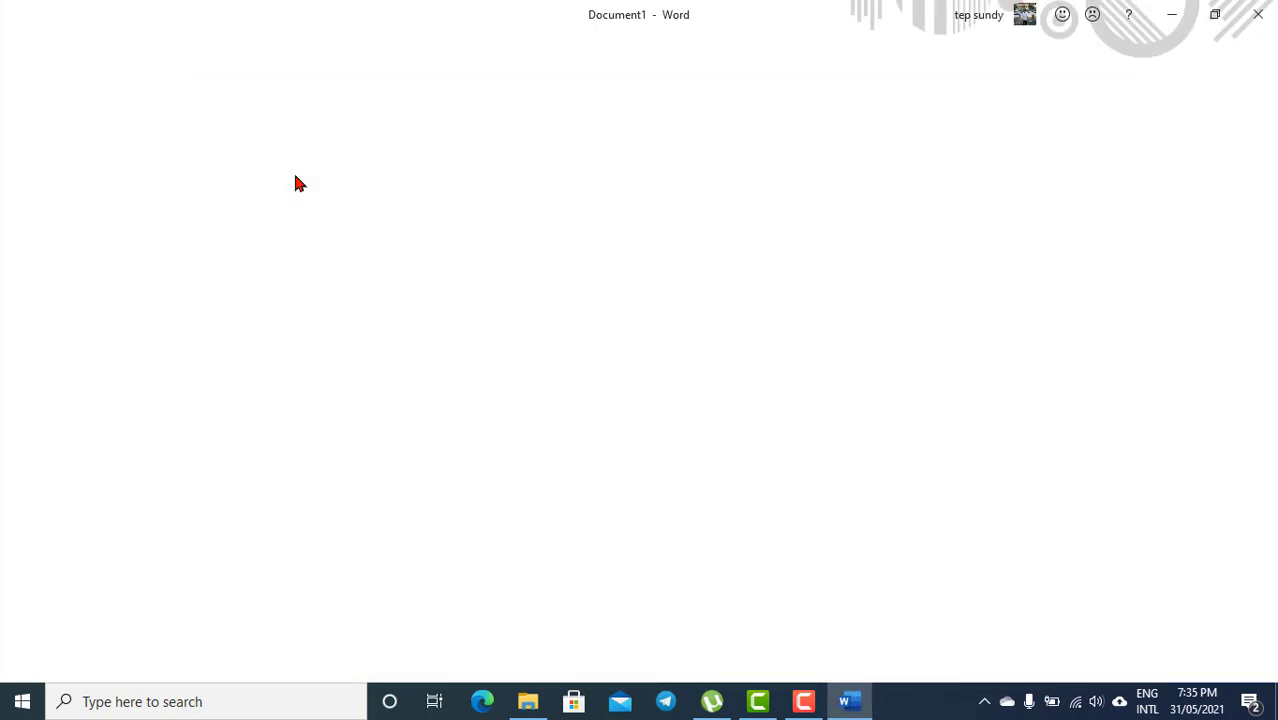
left_click(1258, 12)
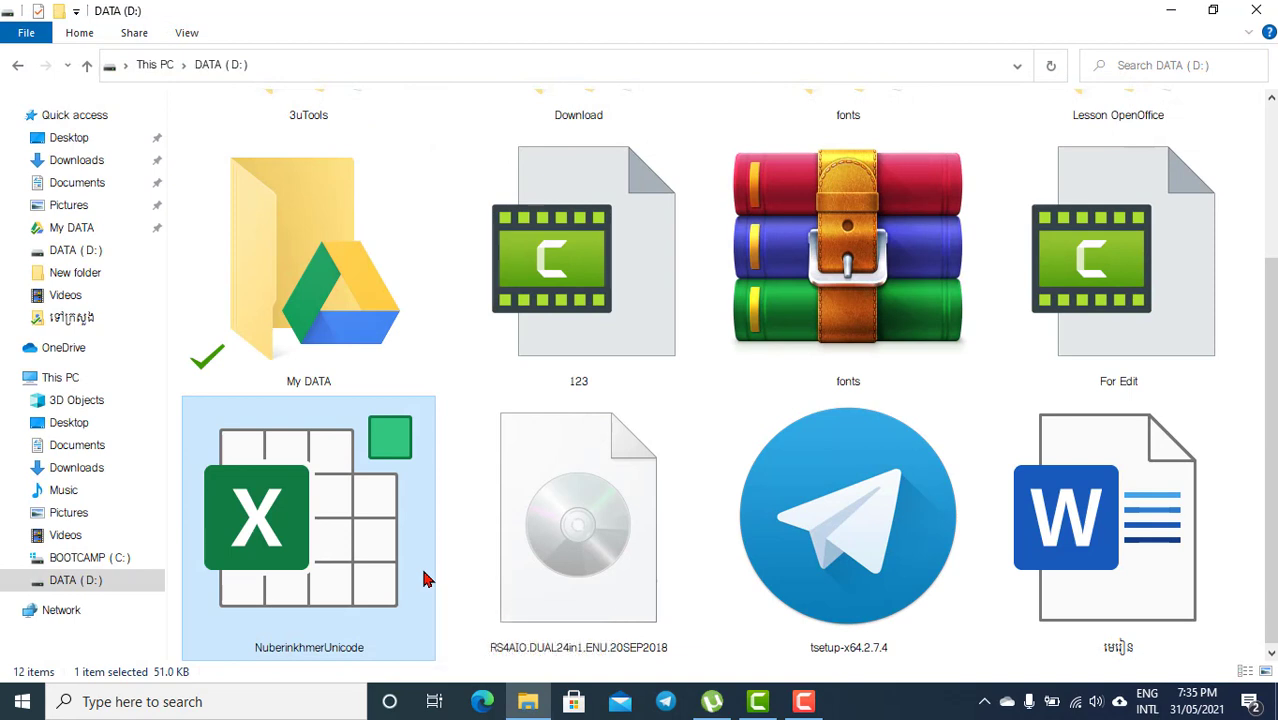
Launch Excel from the Run box.
key("super+r")
type("ex")
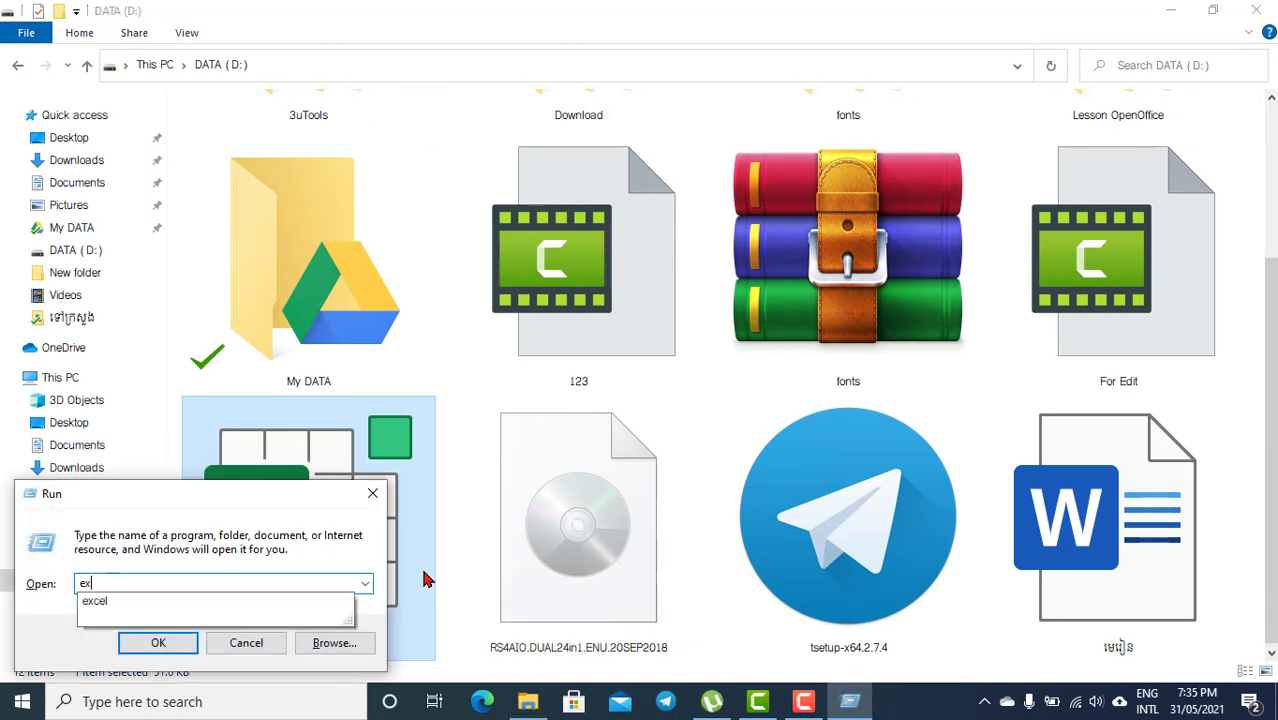
type("el")
key("Return")
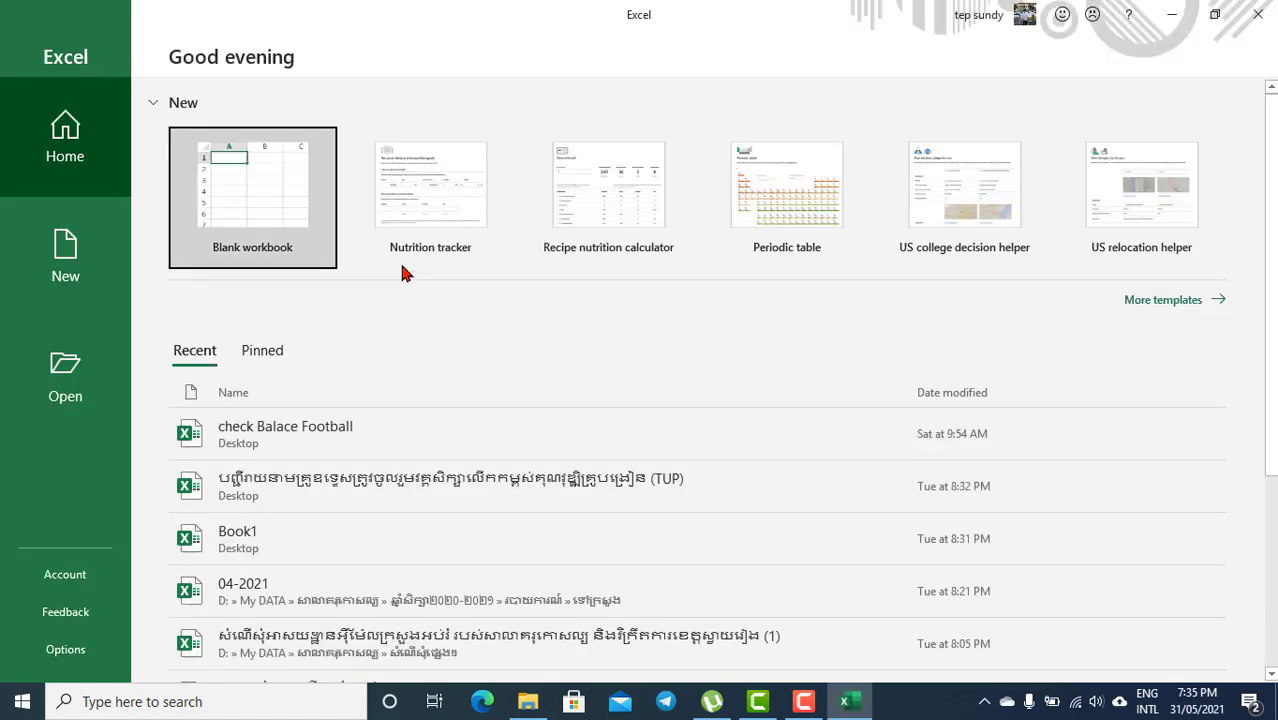
Start a blank workbook and enter 200000 in A1.
left_click(213, 189)
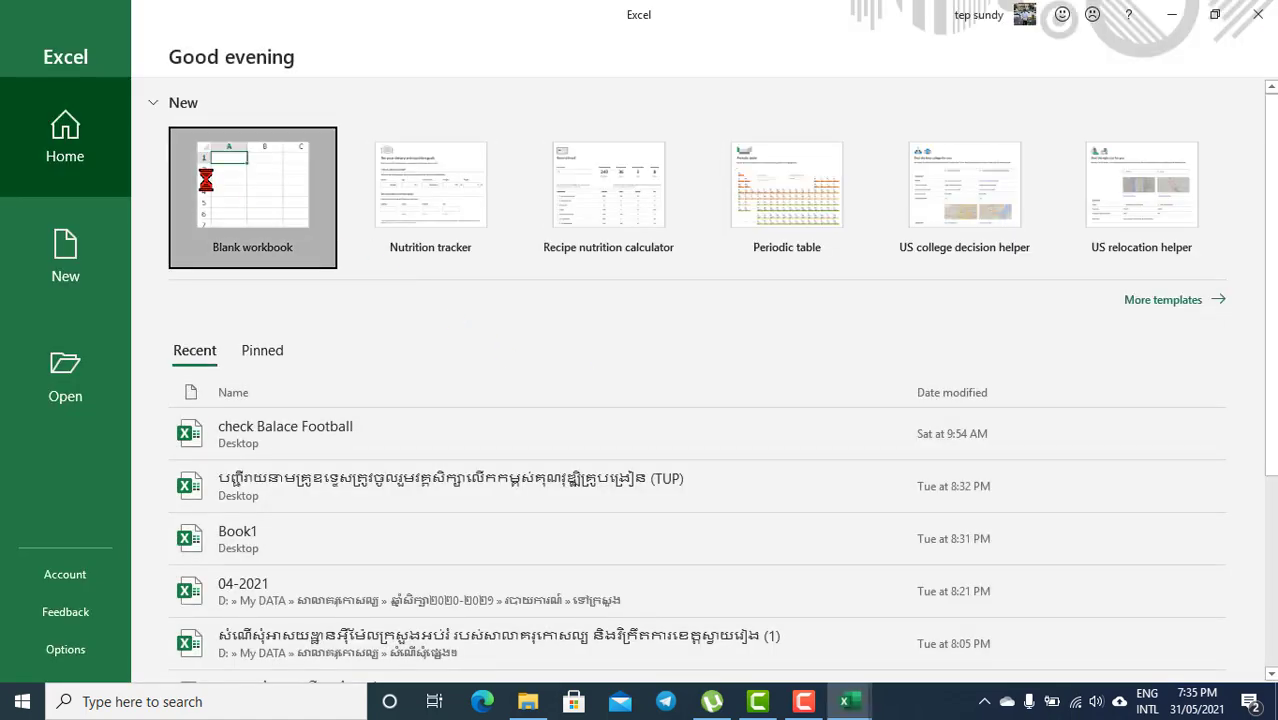
scroll(311, 436, "up", 2)
scroll(311, 436, "up", 2)
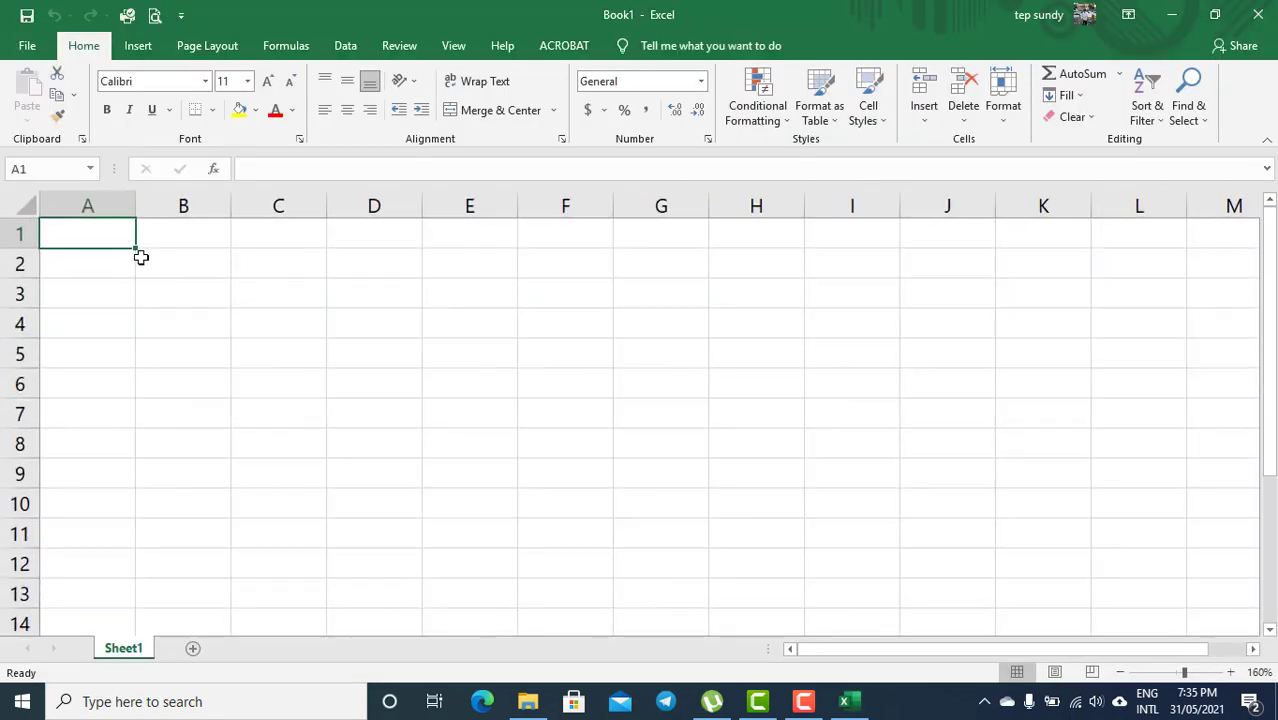
type("200")
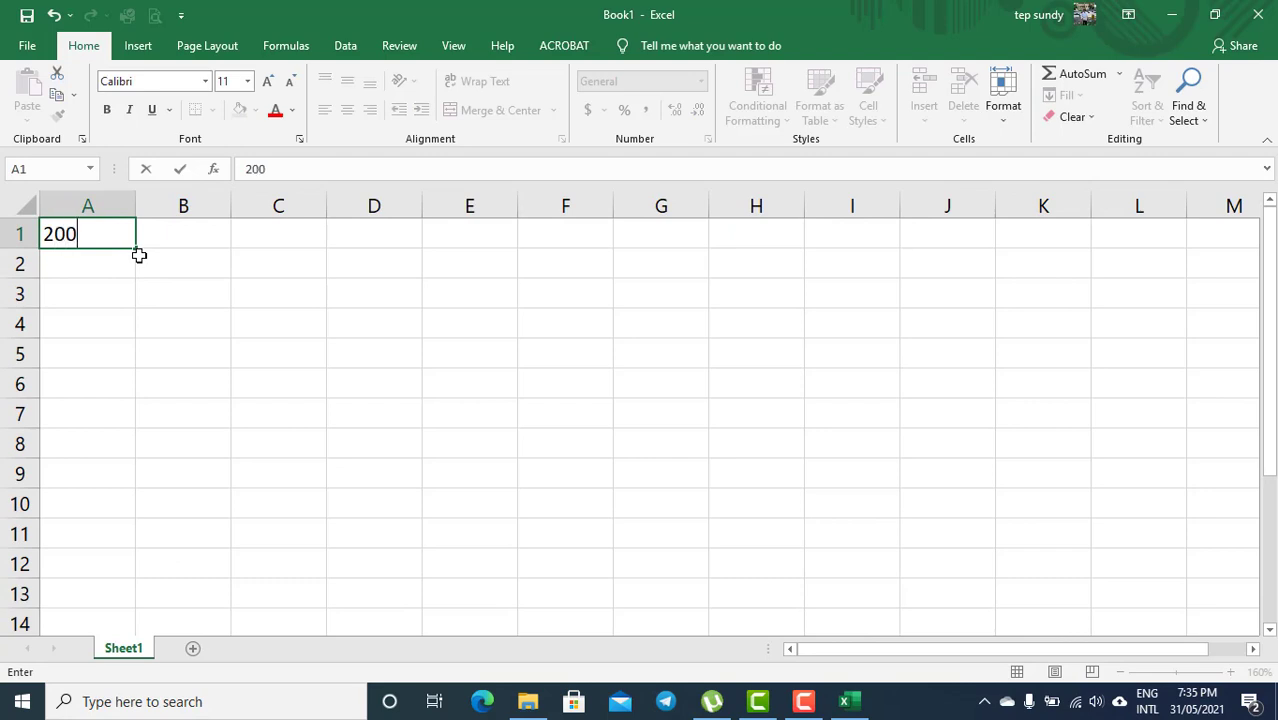
type("000")
key("Return")
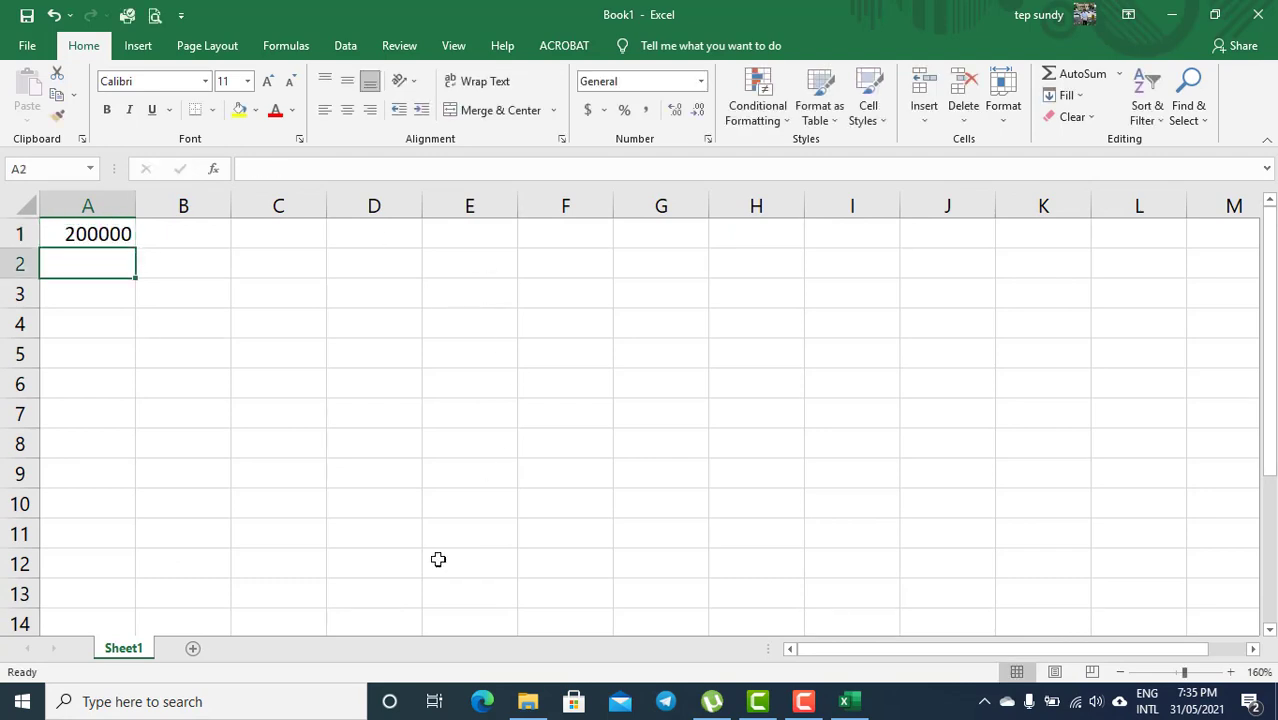
Enter =NumberInKhmerUnicode(A1) in A2 to spell the number in Khmer.
type("=")
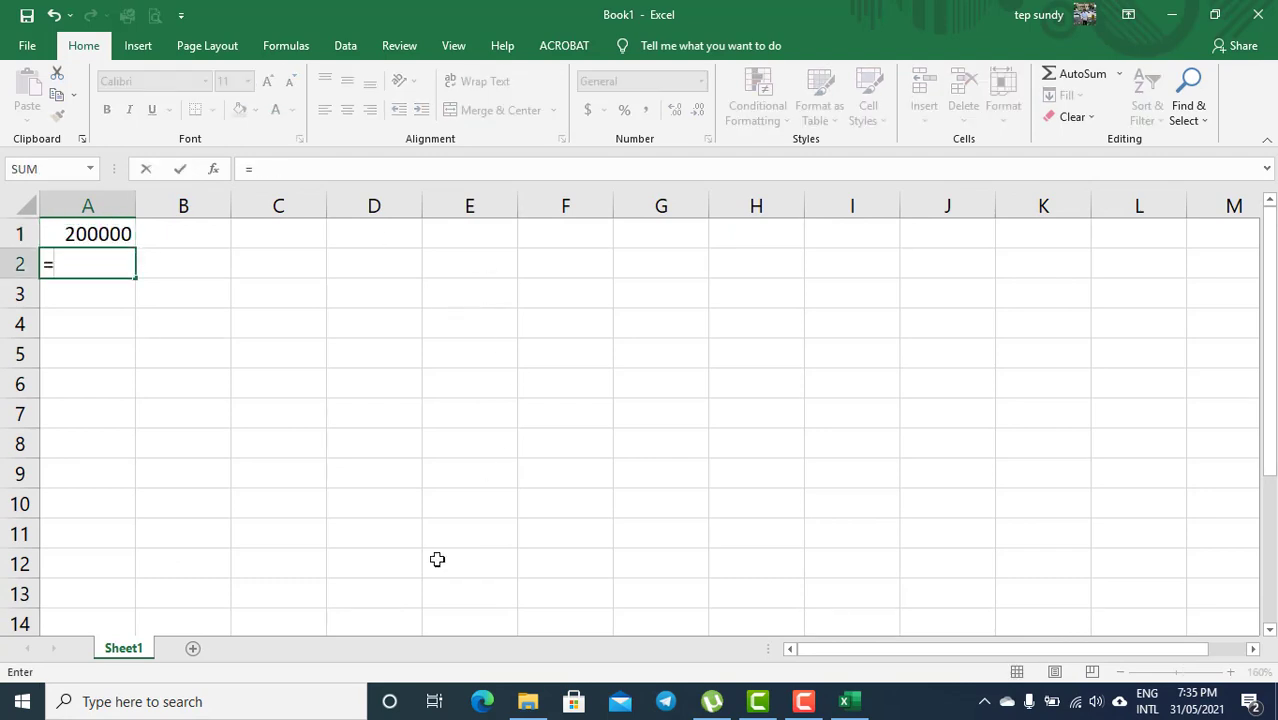
type("num")
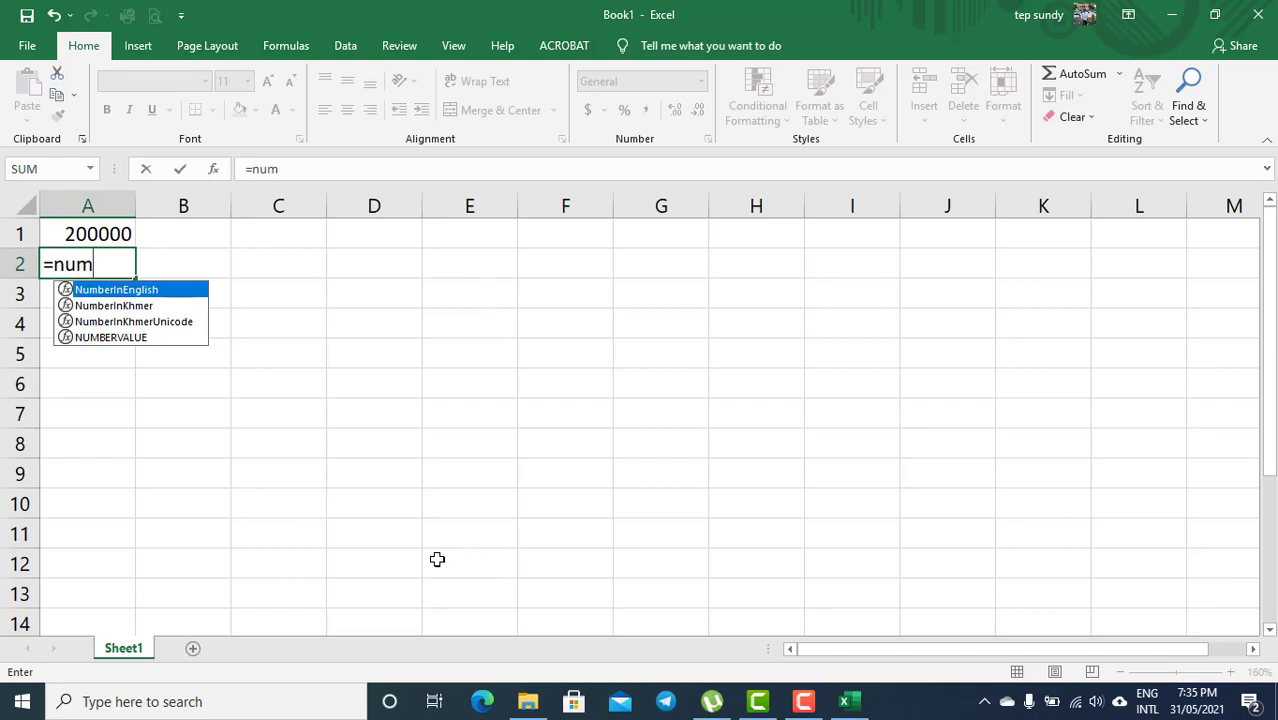
type("ber")
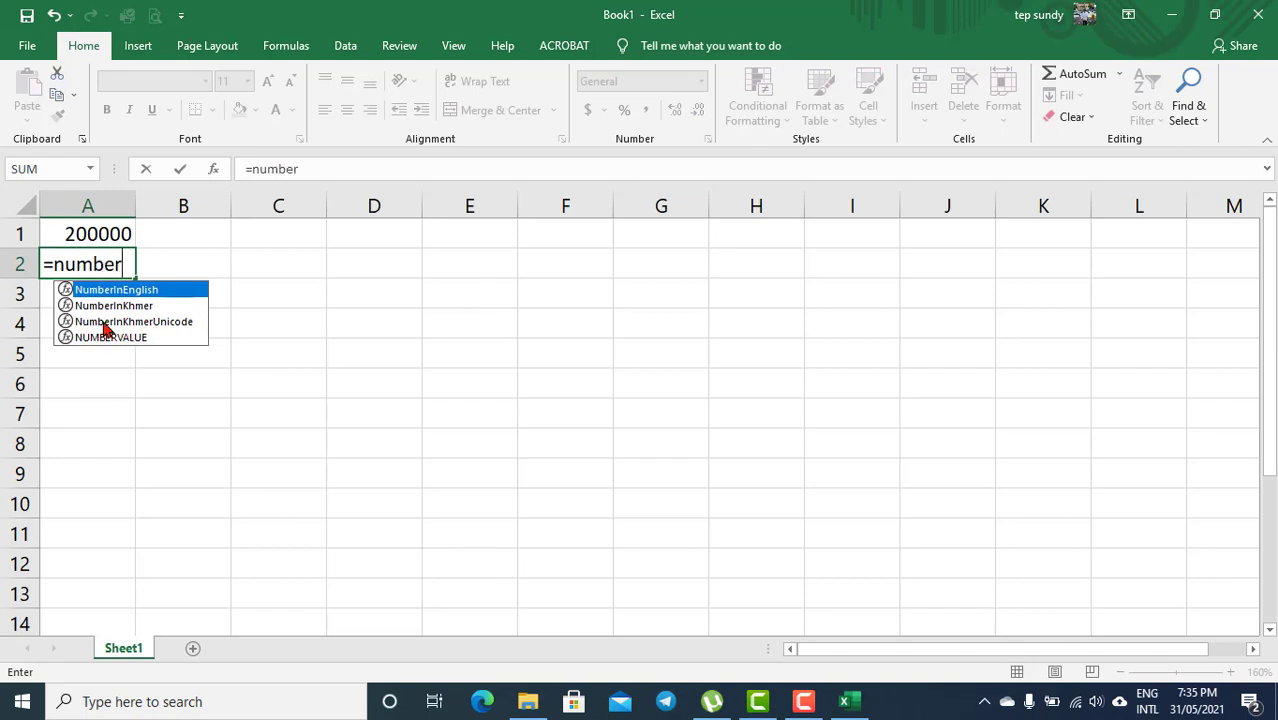
double_click(108, 324)
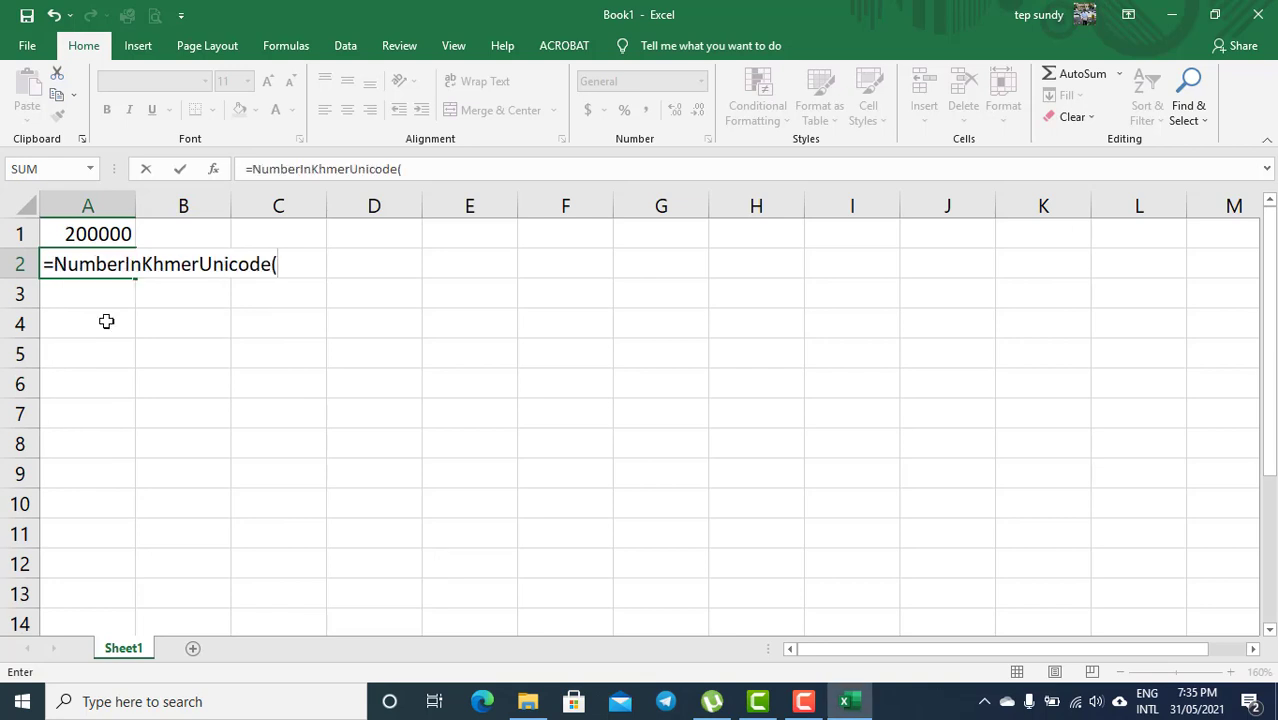
left_click(97, 229)
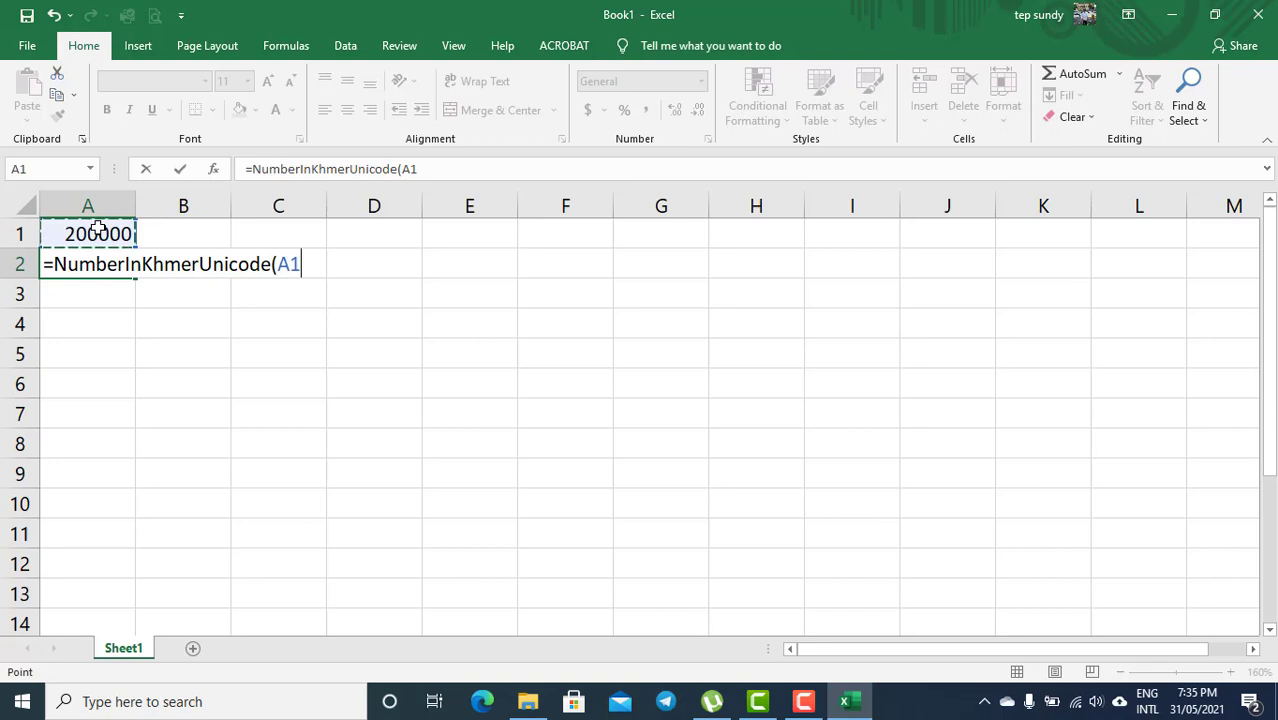
type(")")
key("Return")
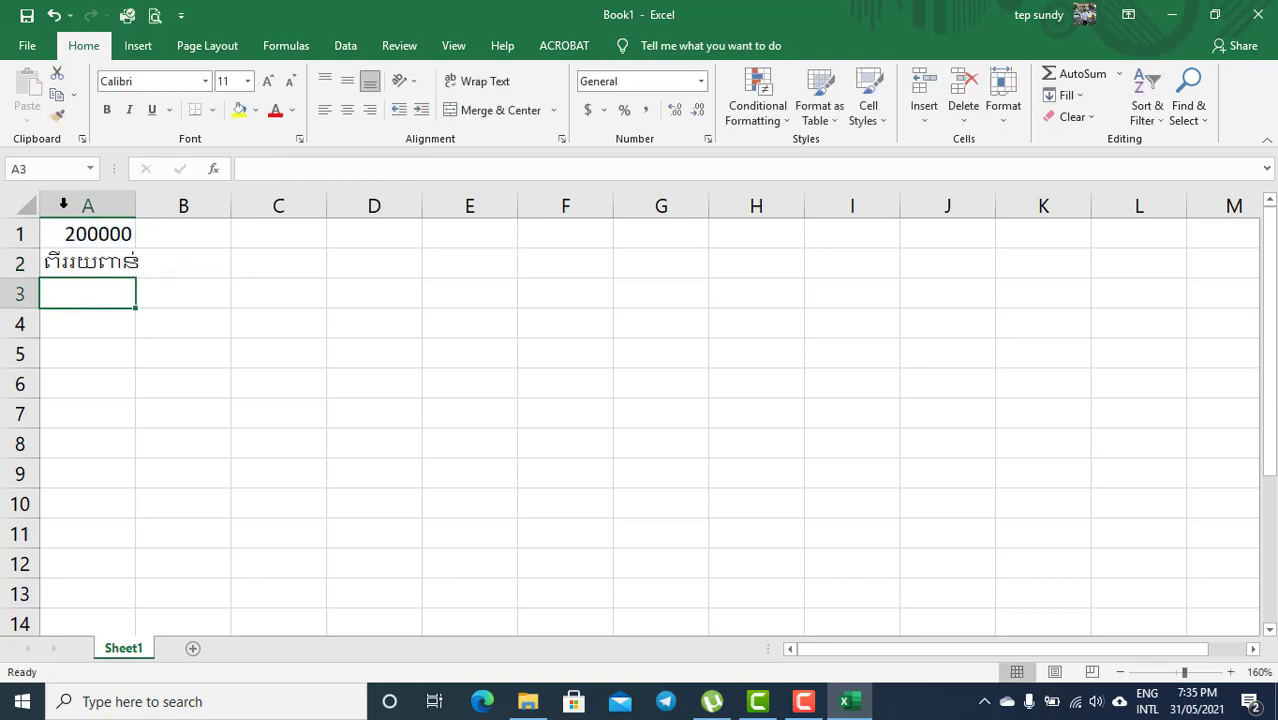
Set column A's font to Khmer OS Siemreap and widen it to fit the Khmer text.
left_click(90, 204)
left_click(178, 81)
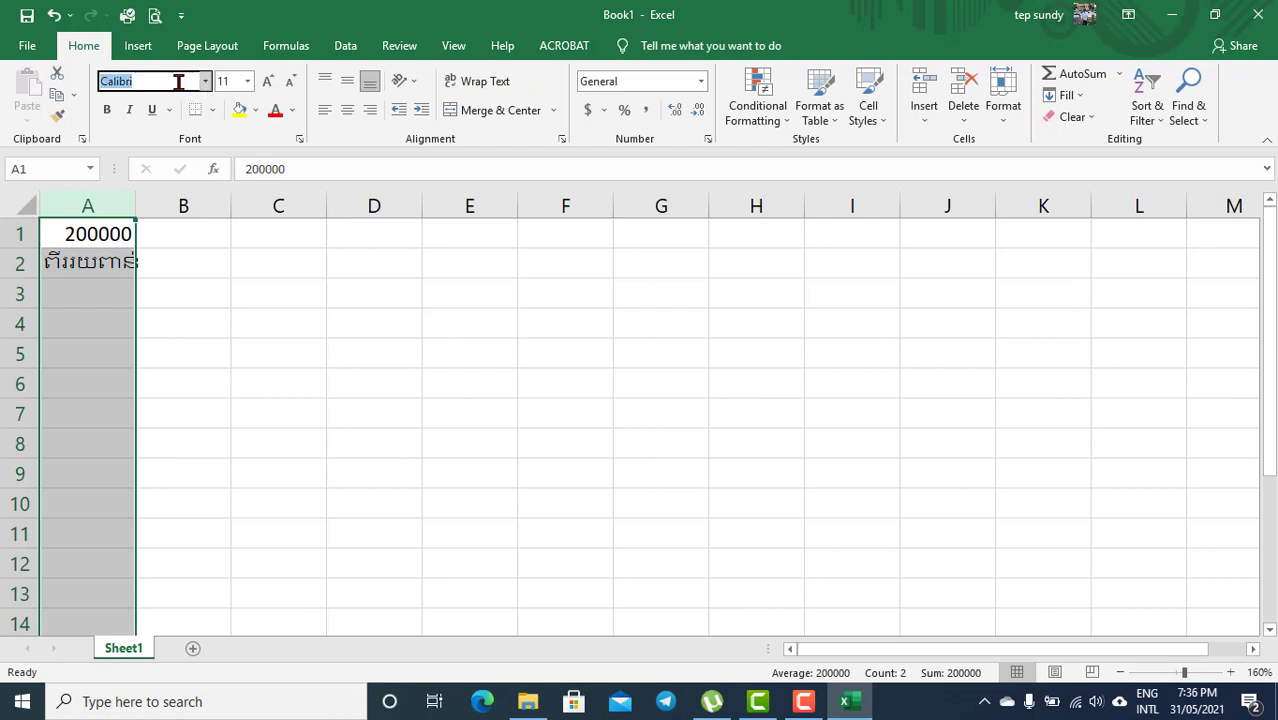
key("alt+shift")
type("គហម")
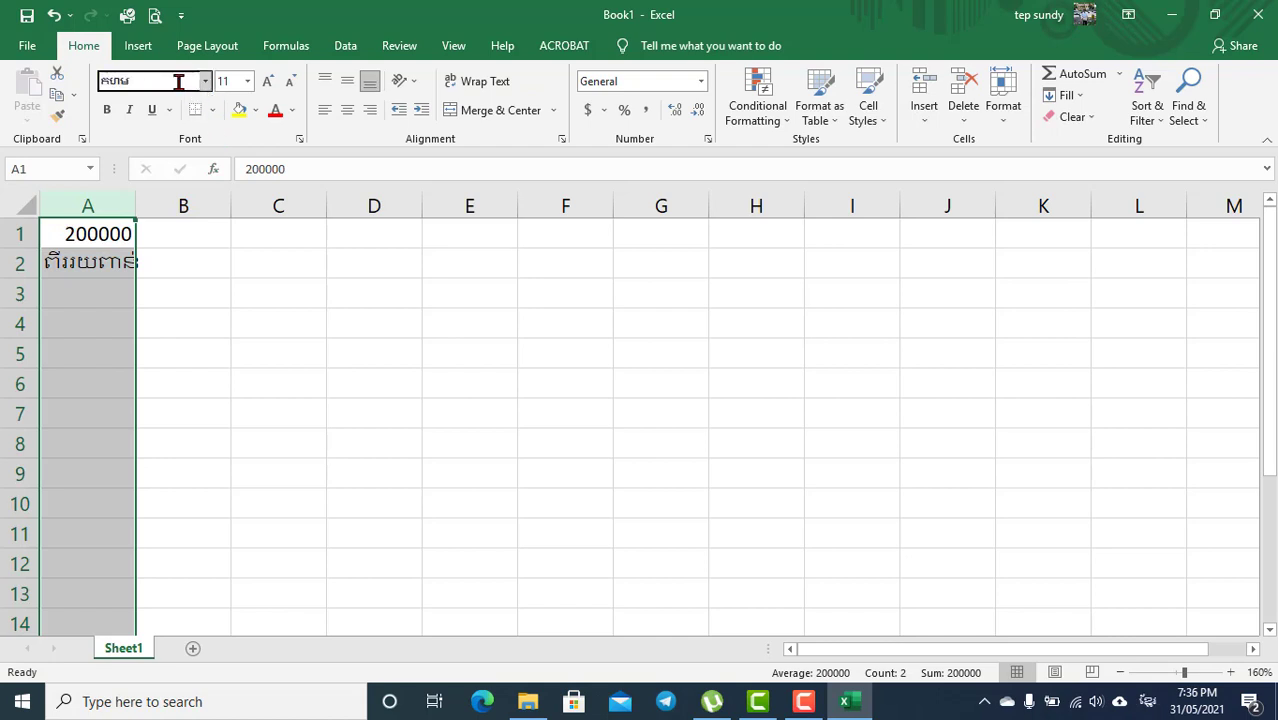
key("BackSpace")
key("BackSpace")
key("BackSpace")
key("alt+shift")
type("Khmer ")
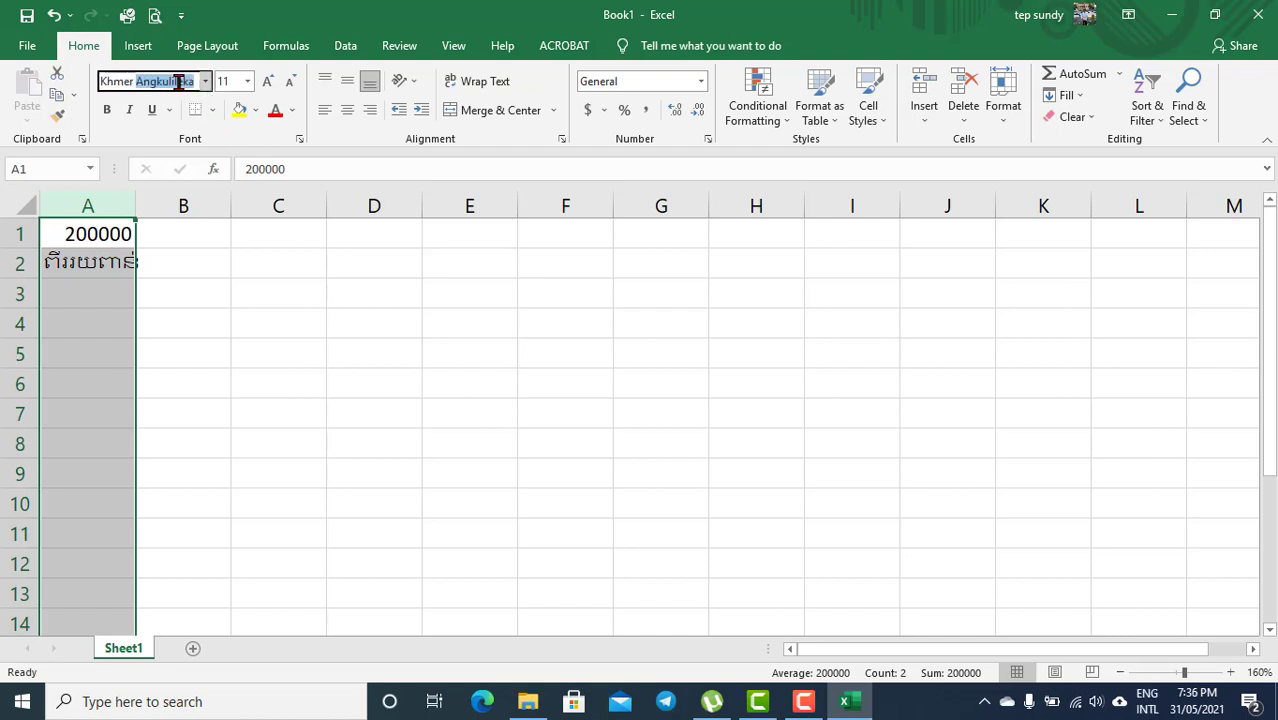
type("OS Si")
key("Return")
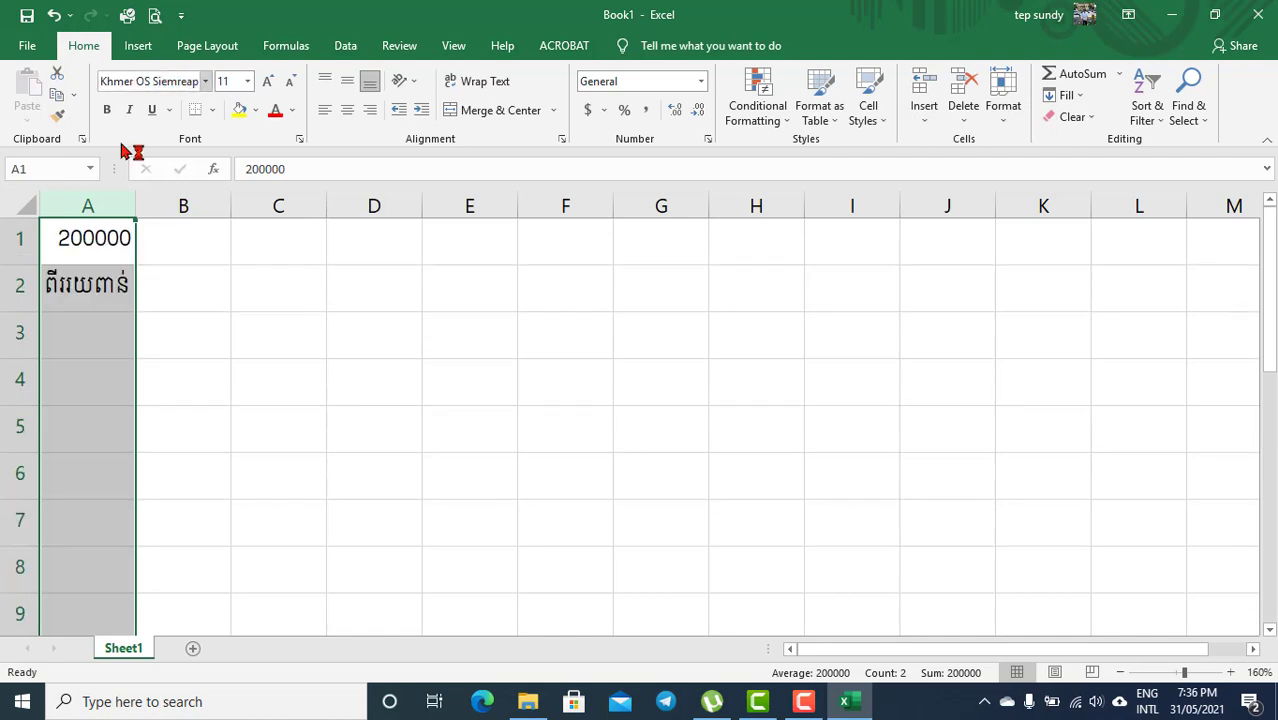
left_click(114, 285)
left_click_drag(136, 210, 338, 210)
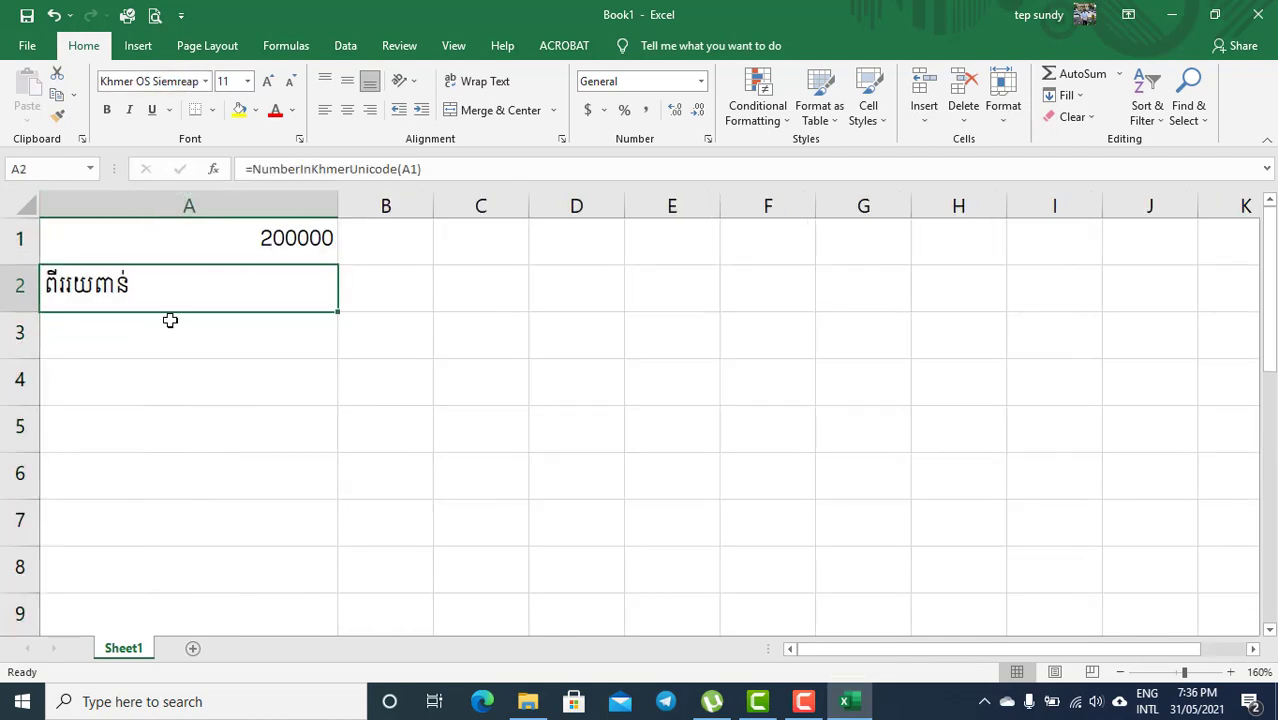
Format A1 as Accounting with no currency symbol and 0 decimal places.
left_click(301, 240)
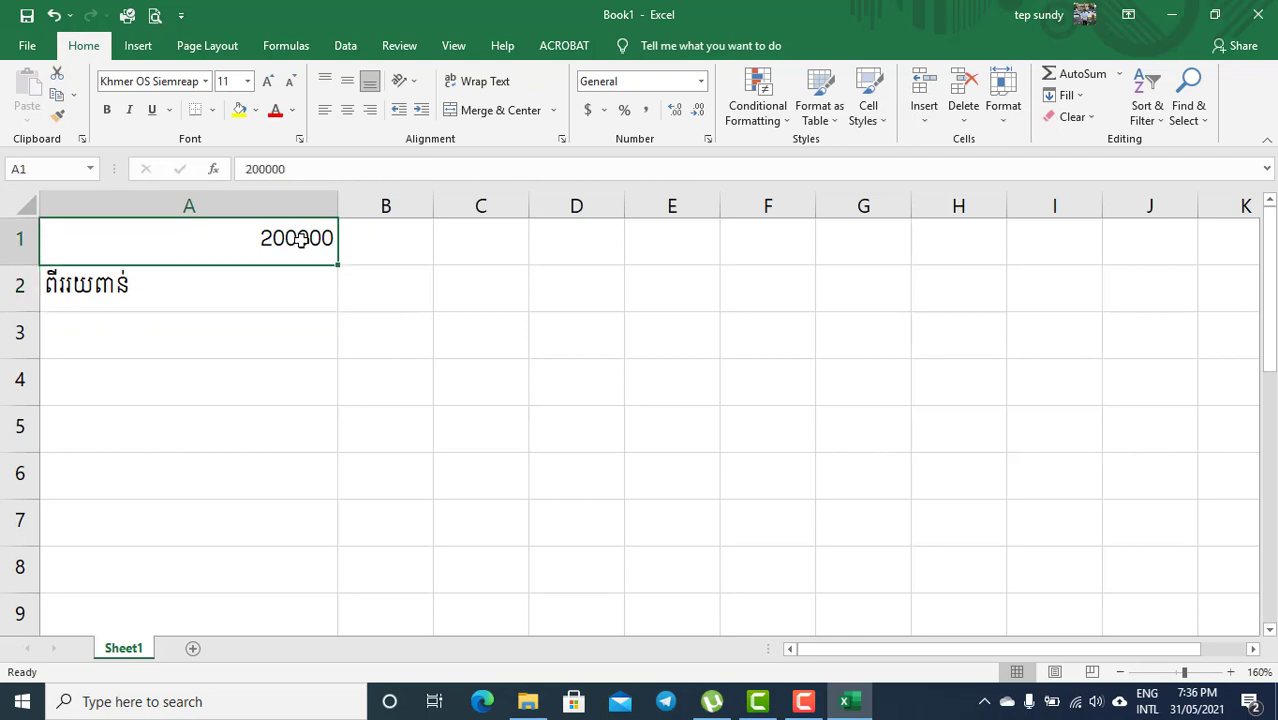
left_click(707, 139)
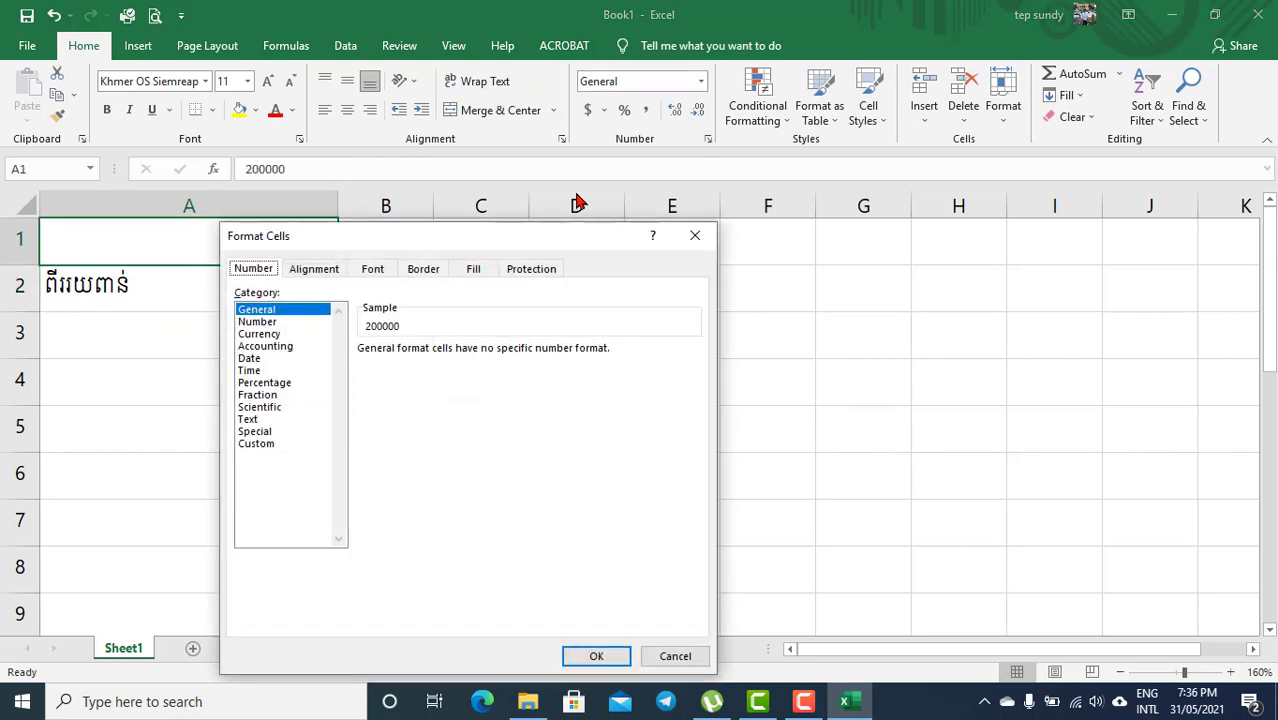
left_click(265, 346)
left_click(490, 373)
left_click(440, 390)
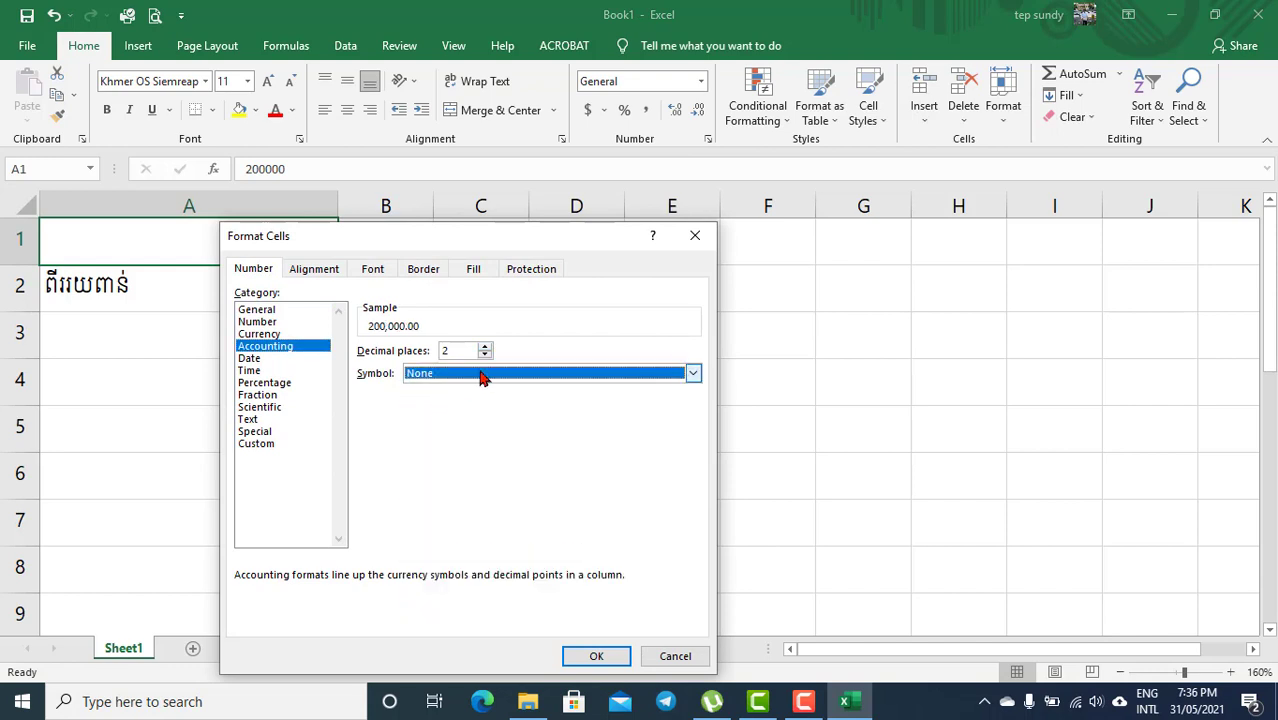
double_click(485, 355)
left_click(574, 656)
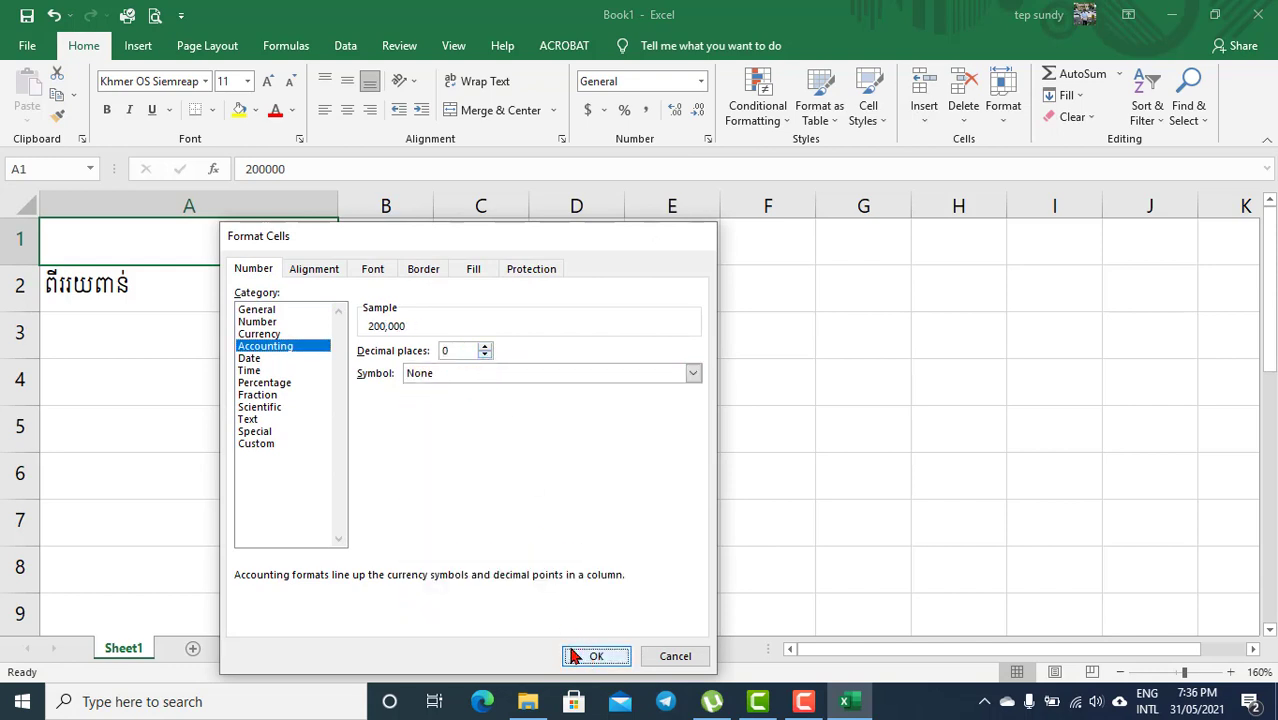
Enter 10,000,000 in A1.
left_click(134, 457)
left_click(257, 246)
type("1")
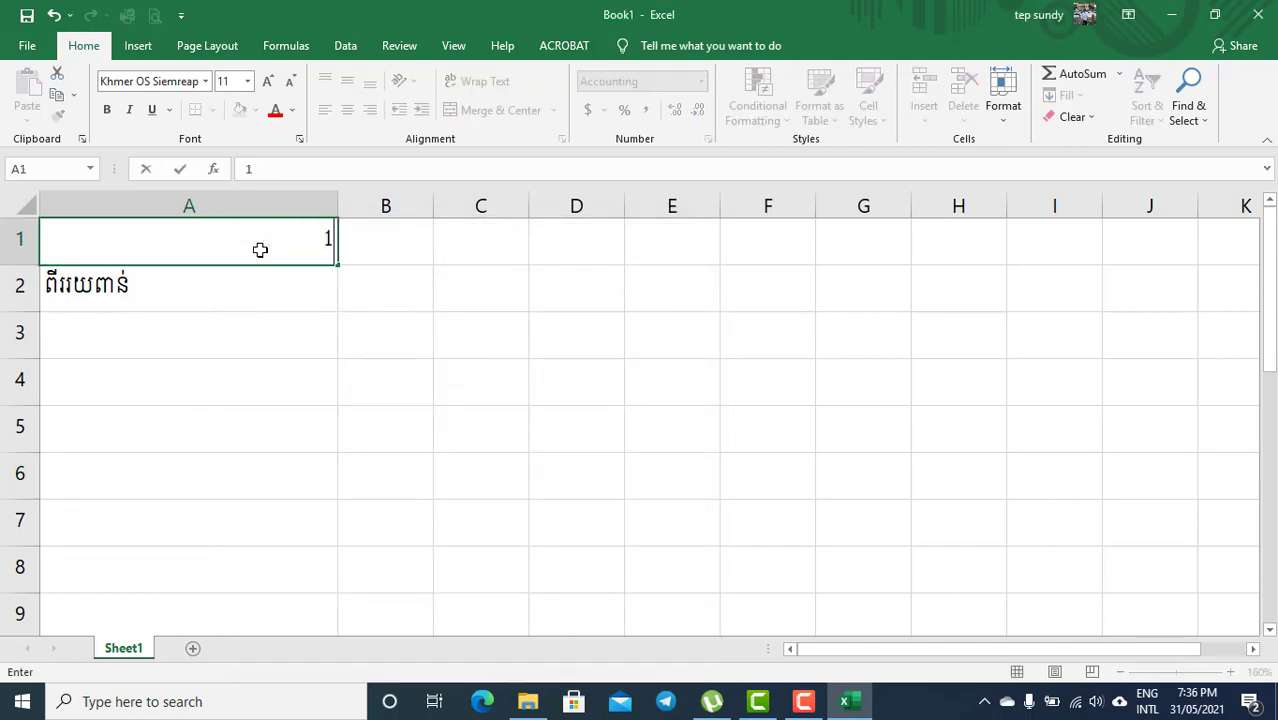
type("0,000,000")
key("Return")
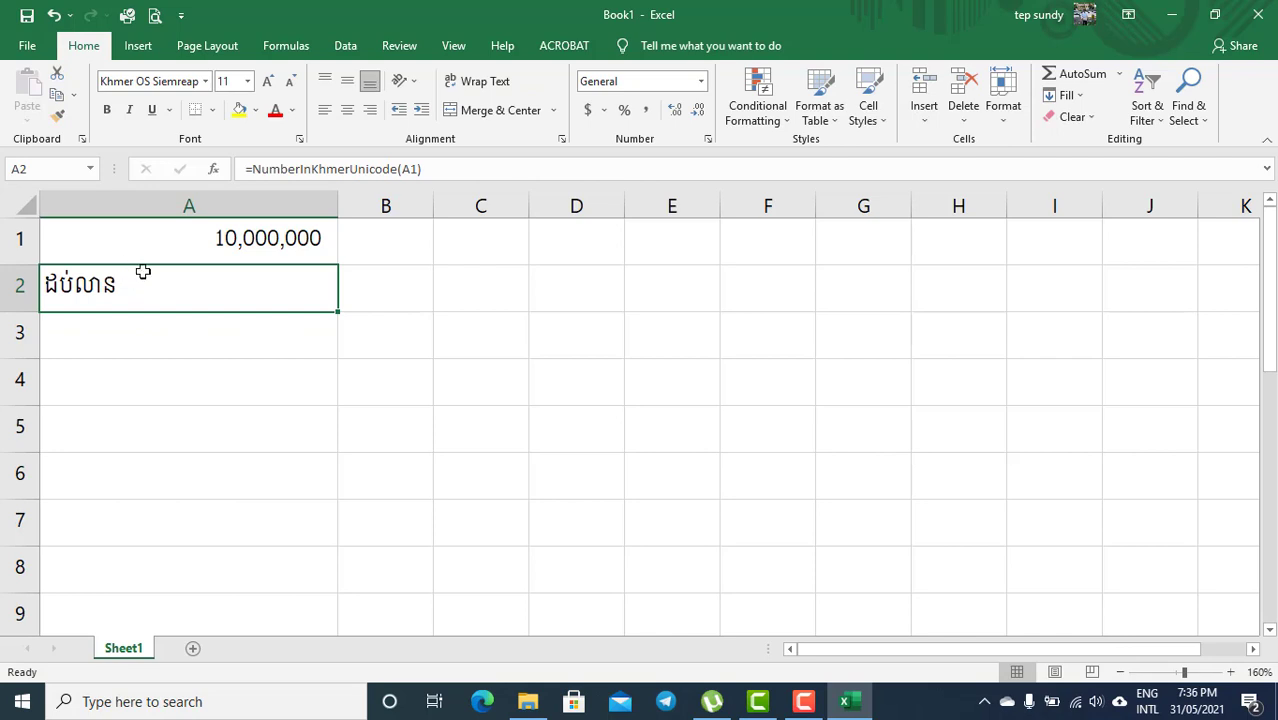
Enter =NumberInKhmerUnicode(A1,"រៀលគត់") in A3 to add the riel suffix.
left_click(140, 337)
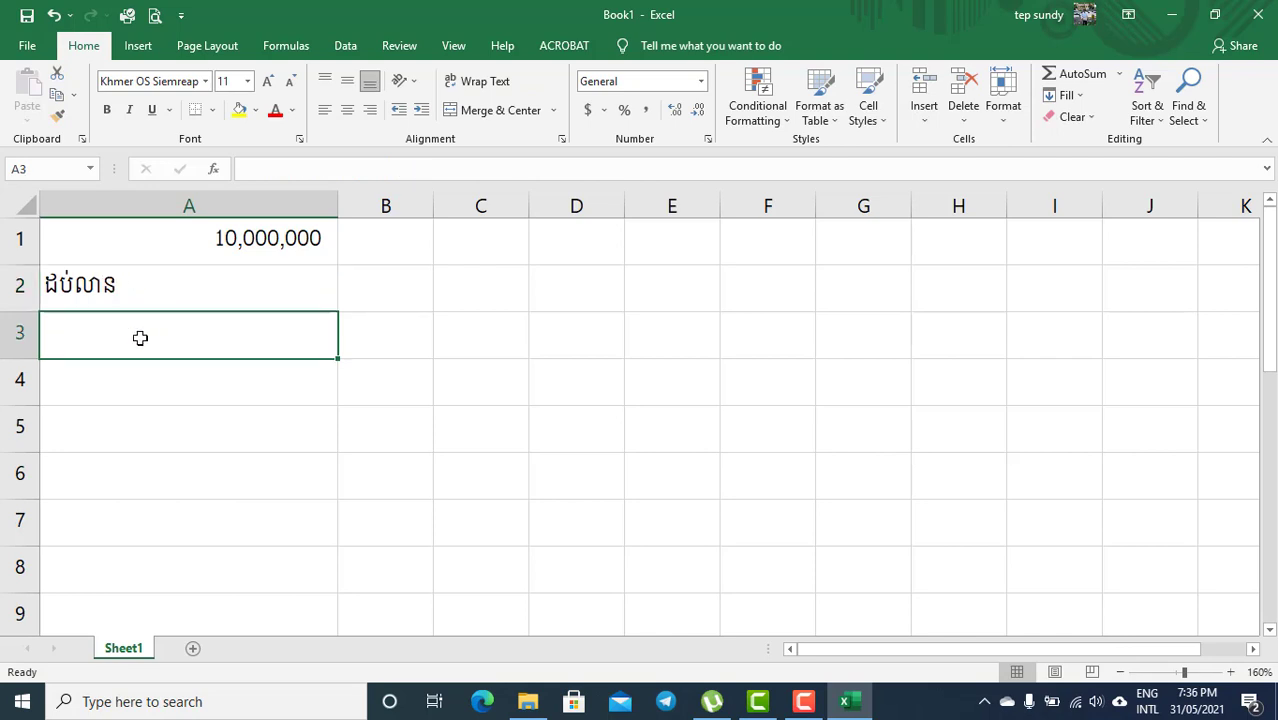
type("=num")
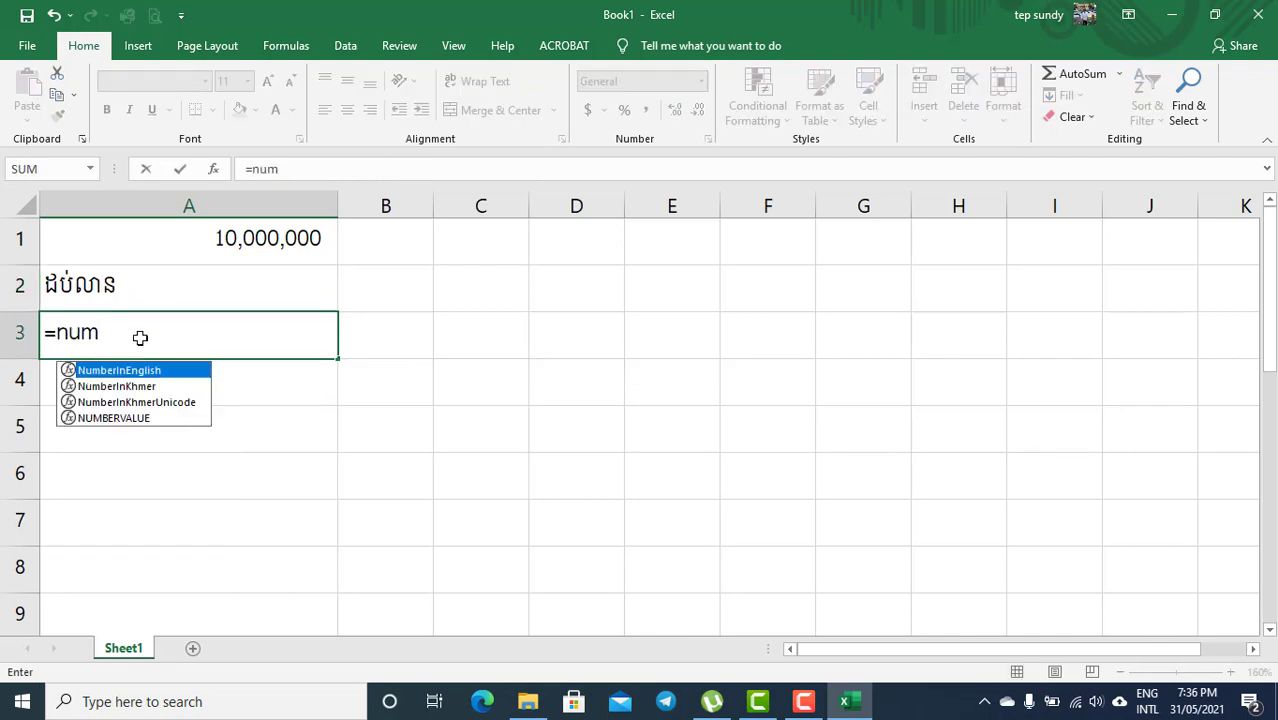
left_click(175, 403)
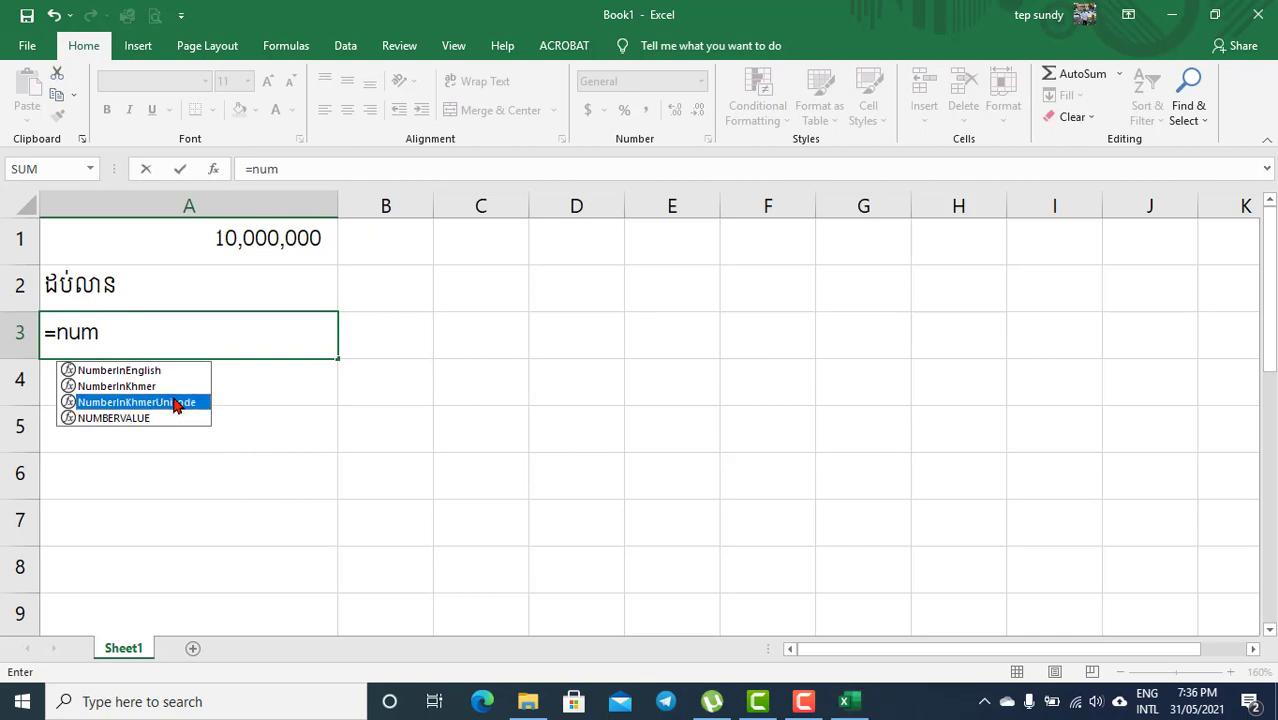
double_click(175, 403)
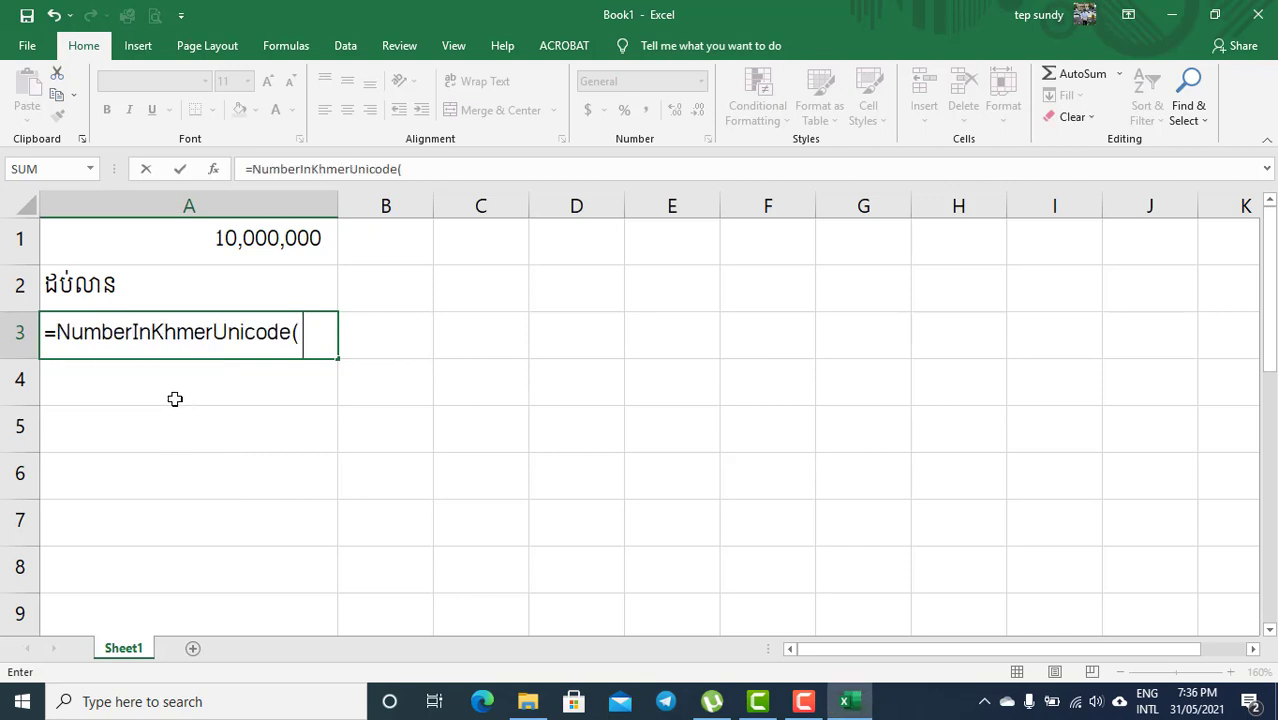
left_click(259, 238)
type(",\"\"")
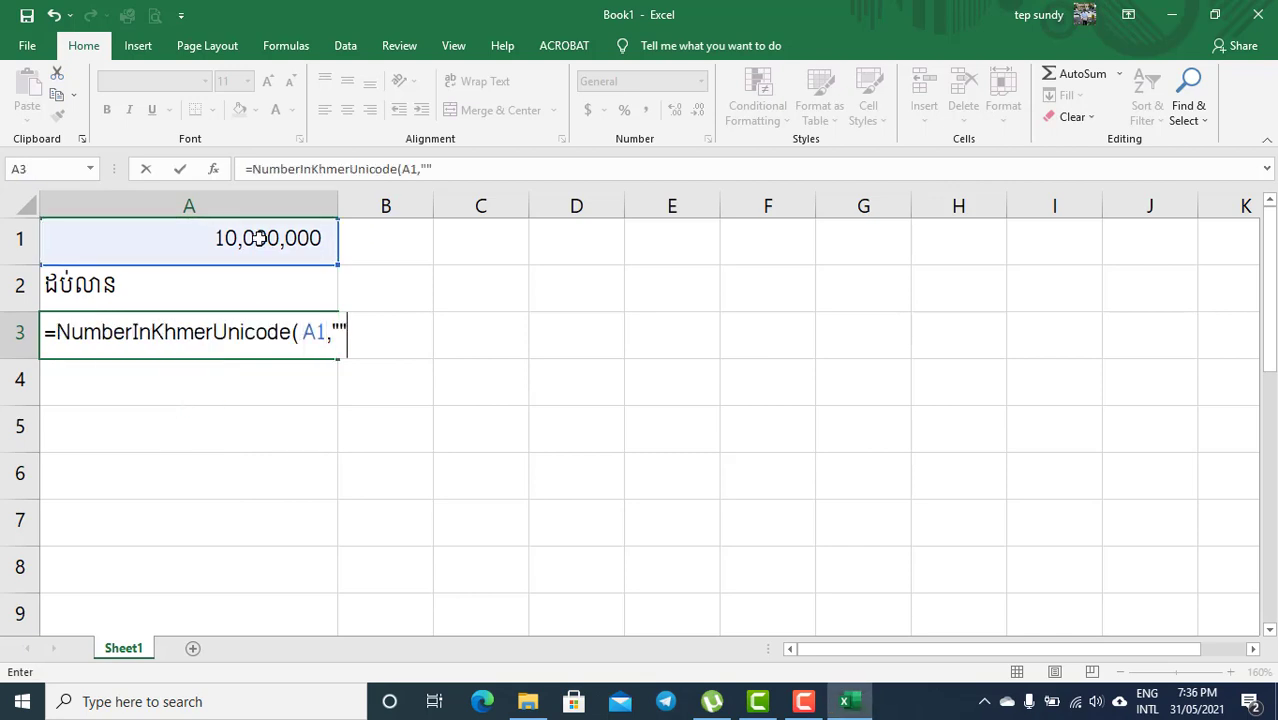
type(")")
left_click(342, 332)
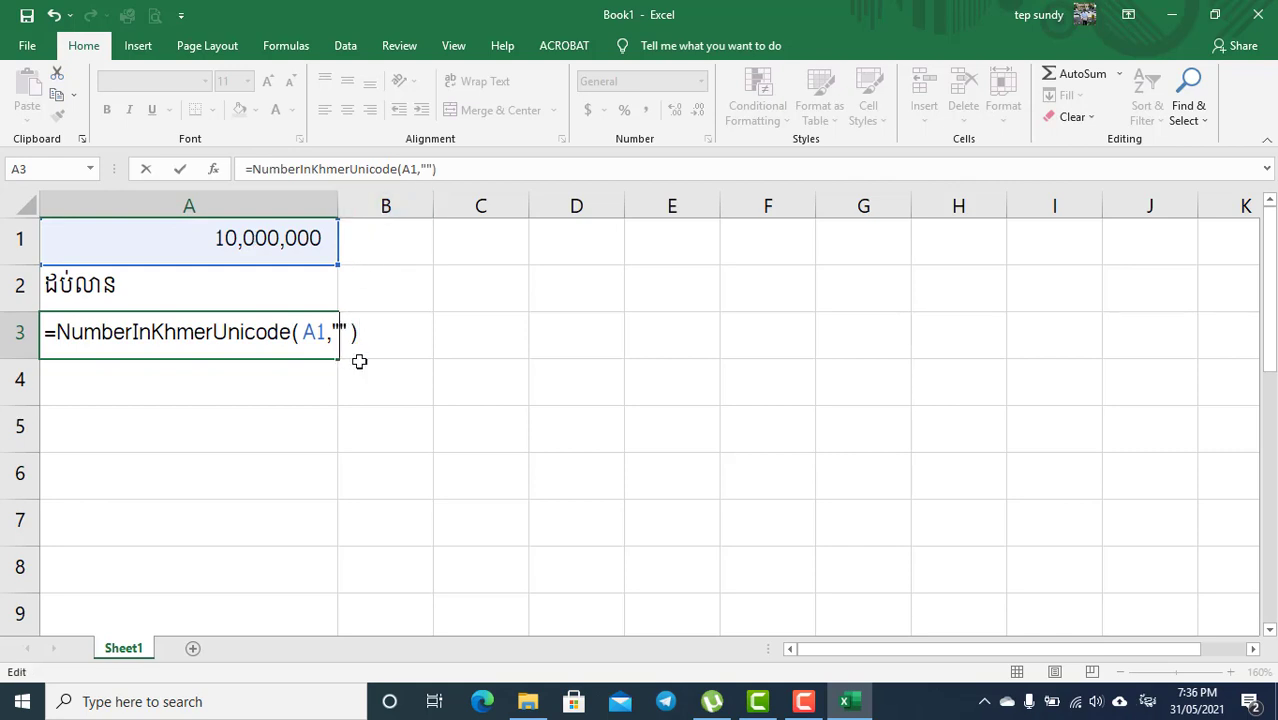
type("រៀលគត់")
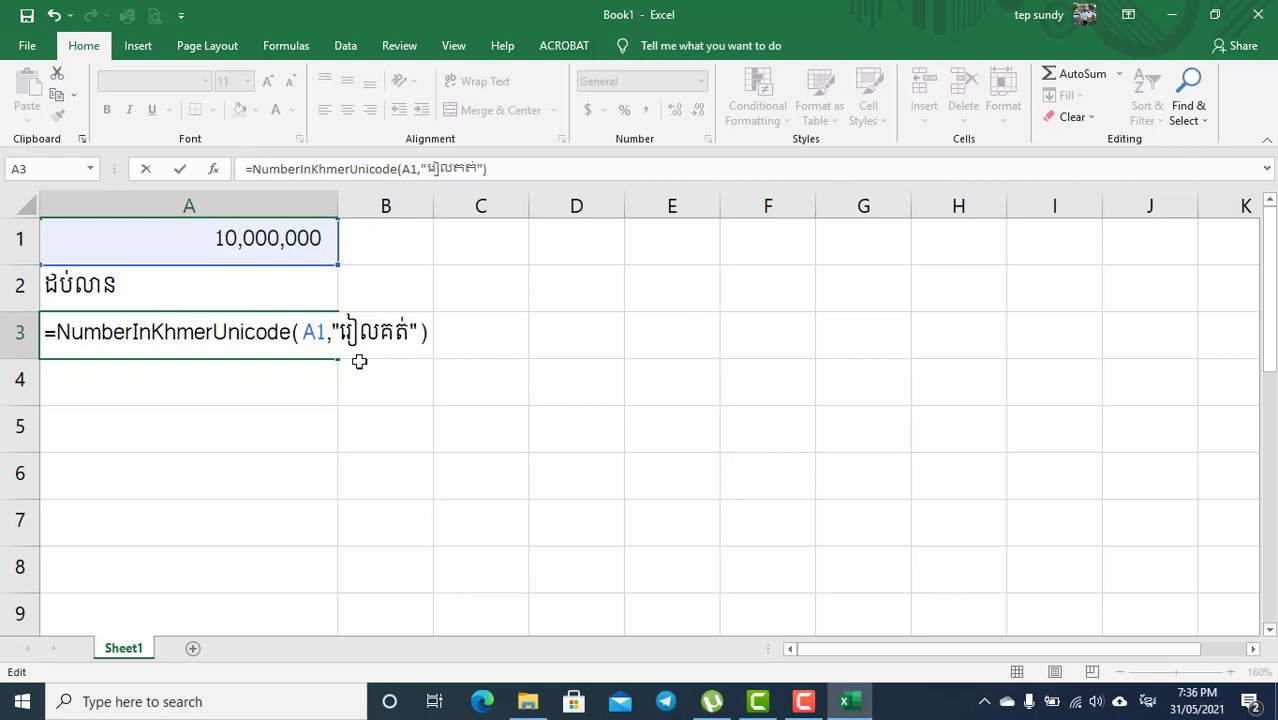
key("Return")
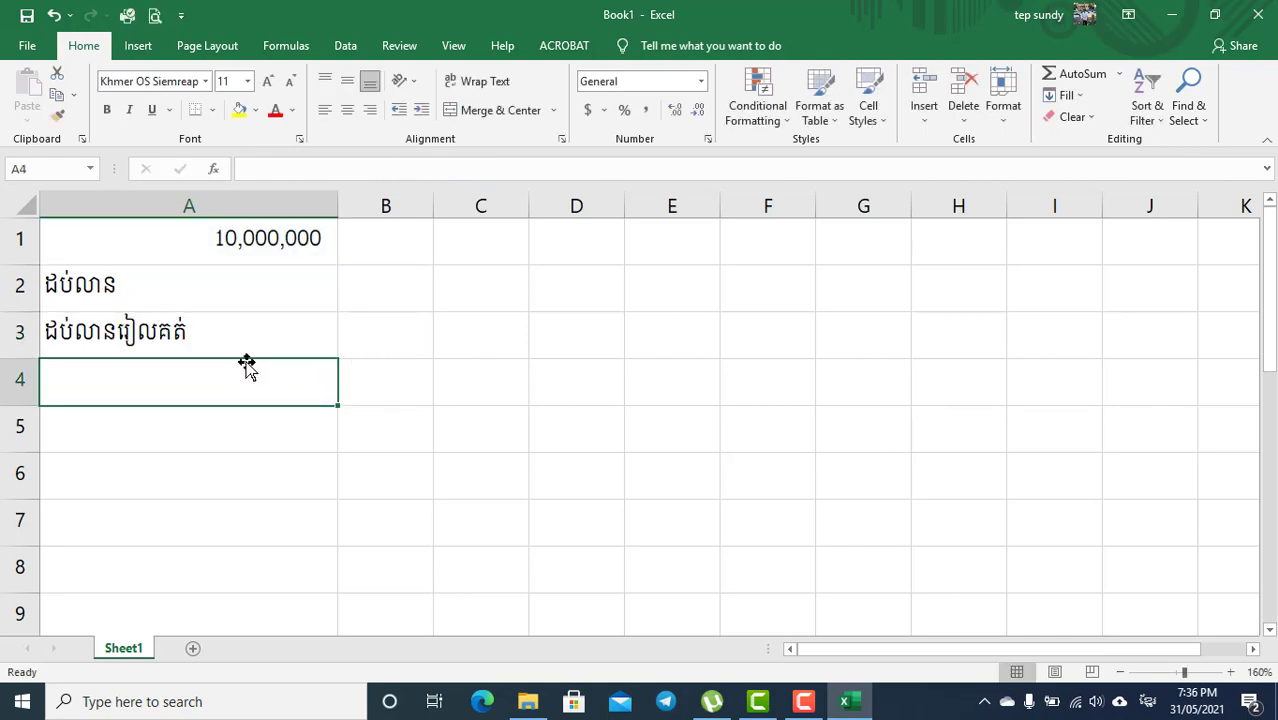
left_click(221, 344)
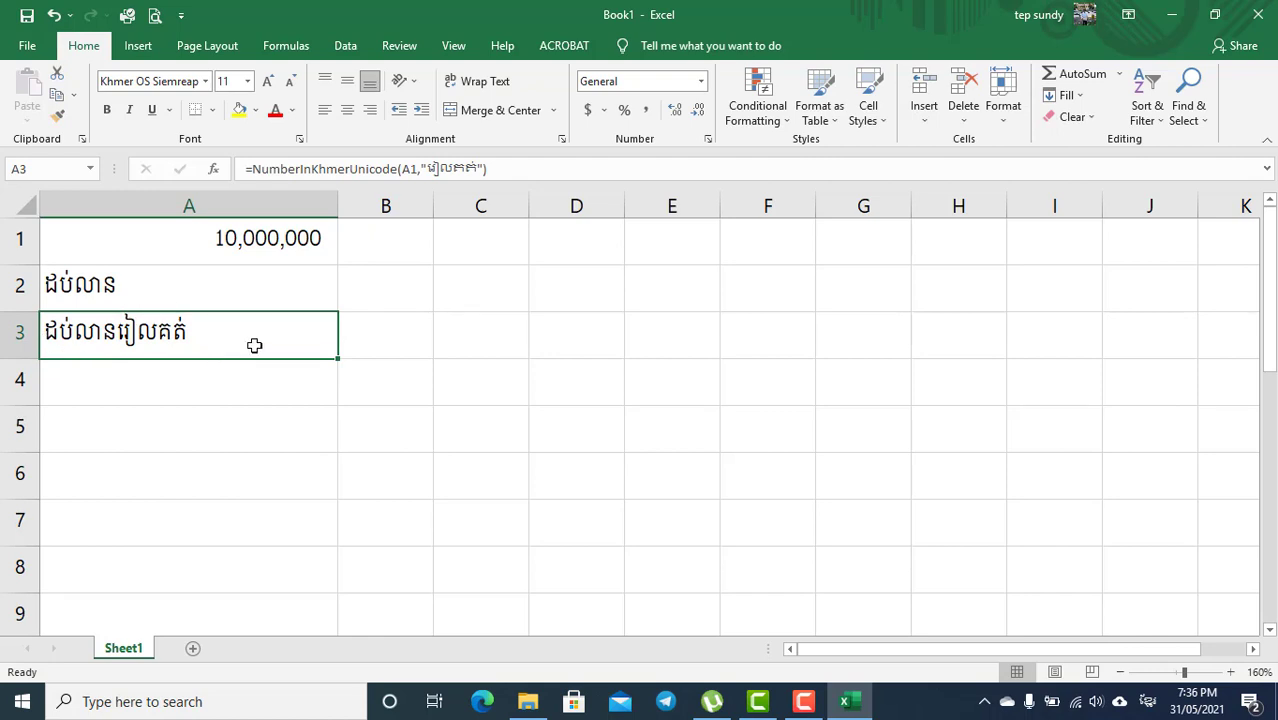
Give A3 the custom number format (@) to wrap its text in parentheses.
left_click(707, 140)
left_click(262, 445)
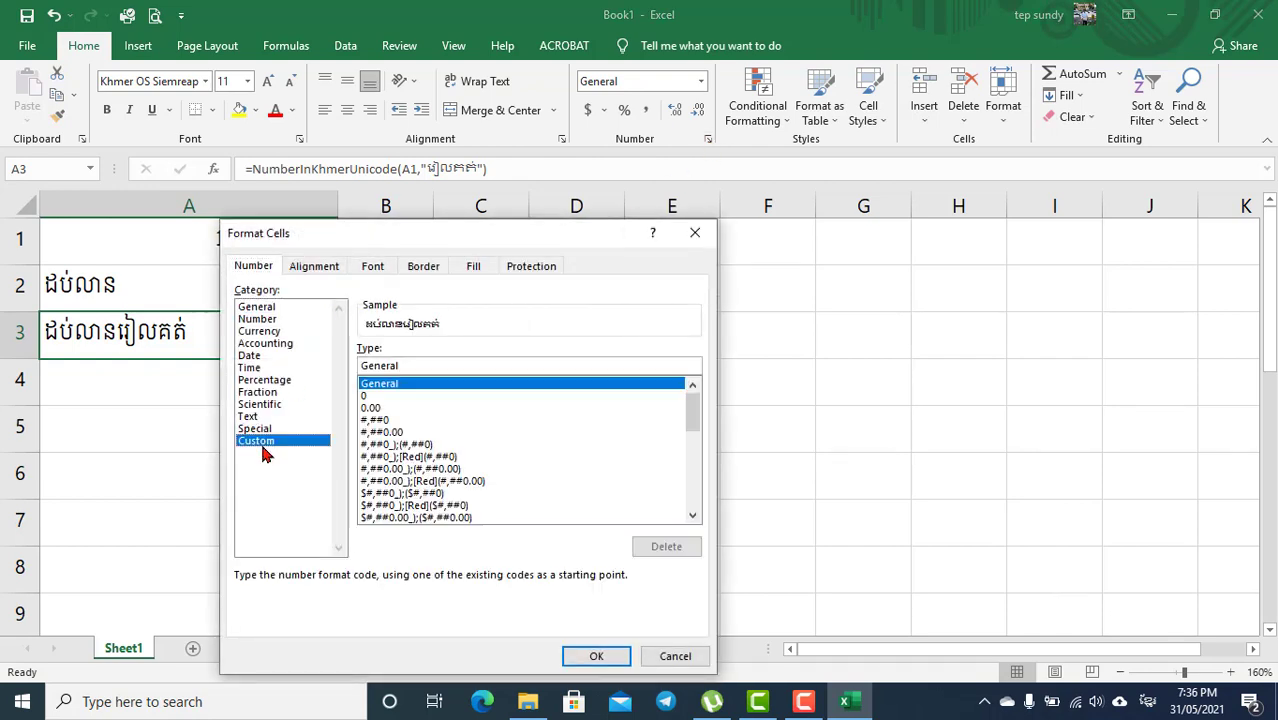
left_click_drag(428, 364, 312, 364)
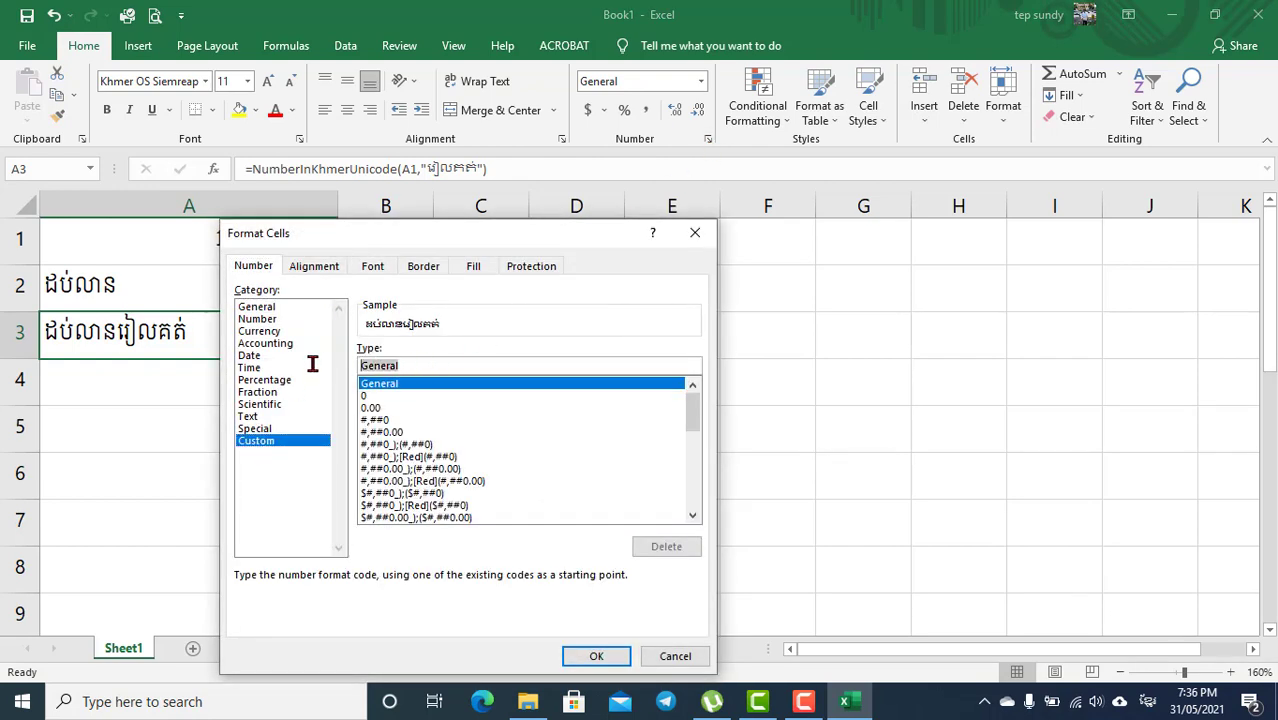
type("(")
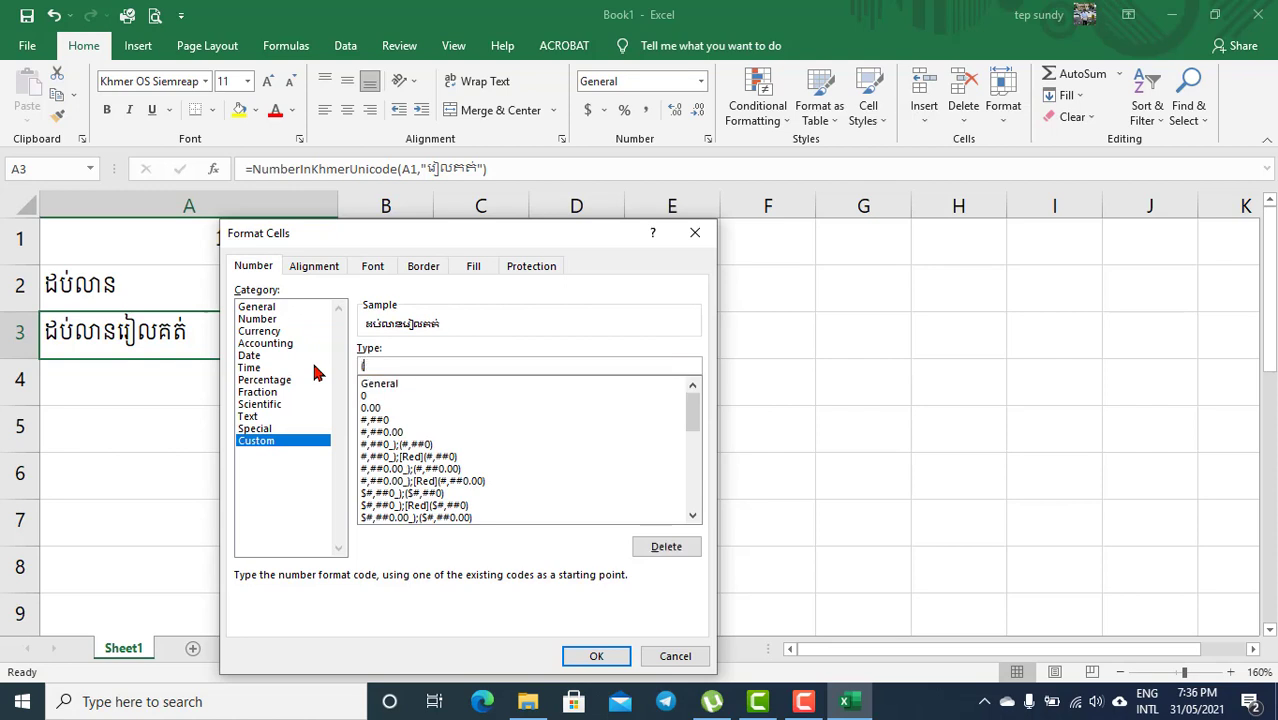
type("@")
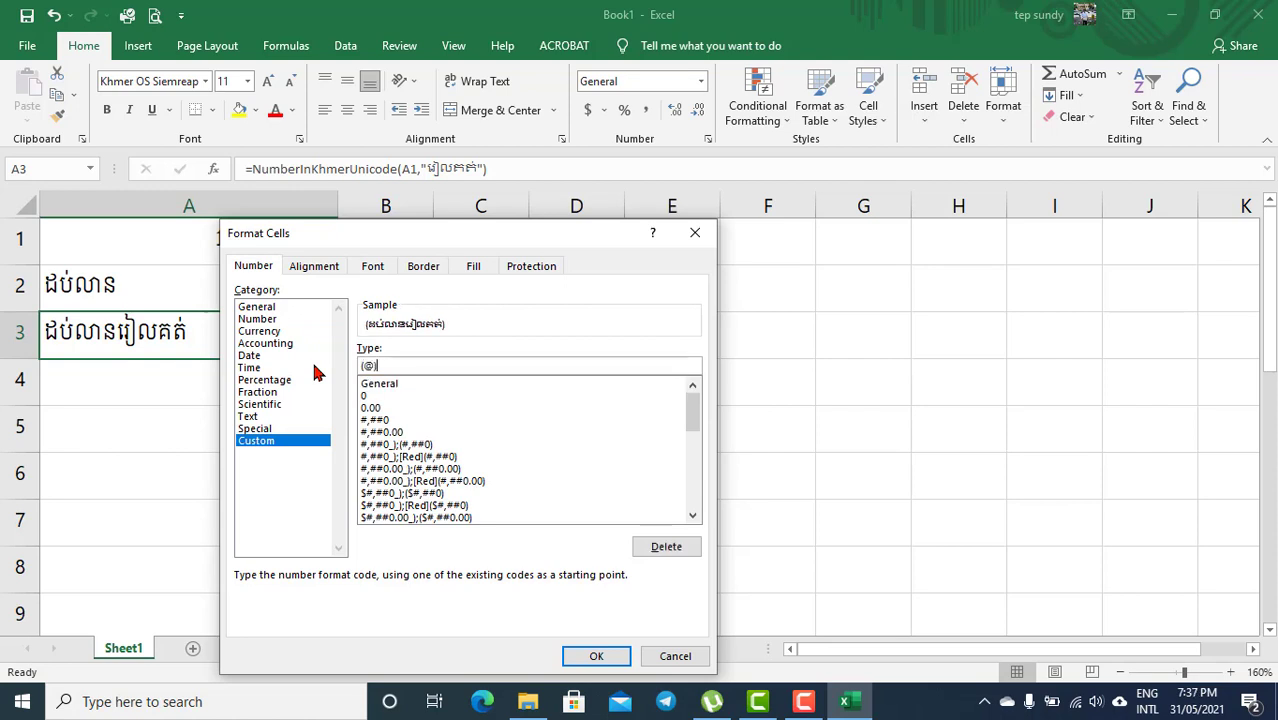
left_click(590, 655)
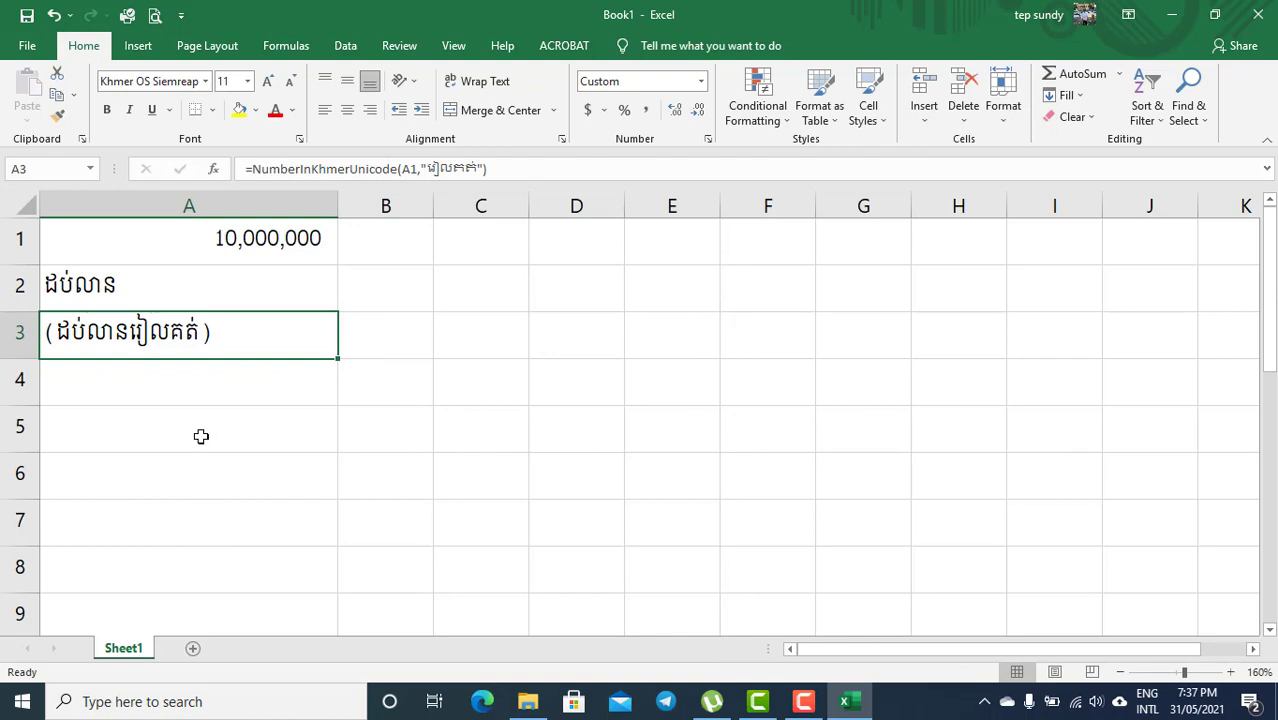
Append the Khmer full stop ។ to A3's custom format, making it (@)។.
left_click(708, 138)
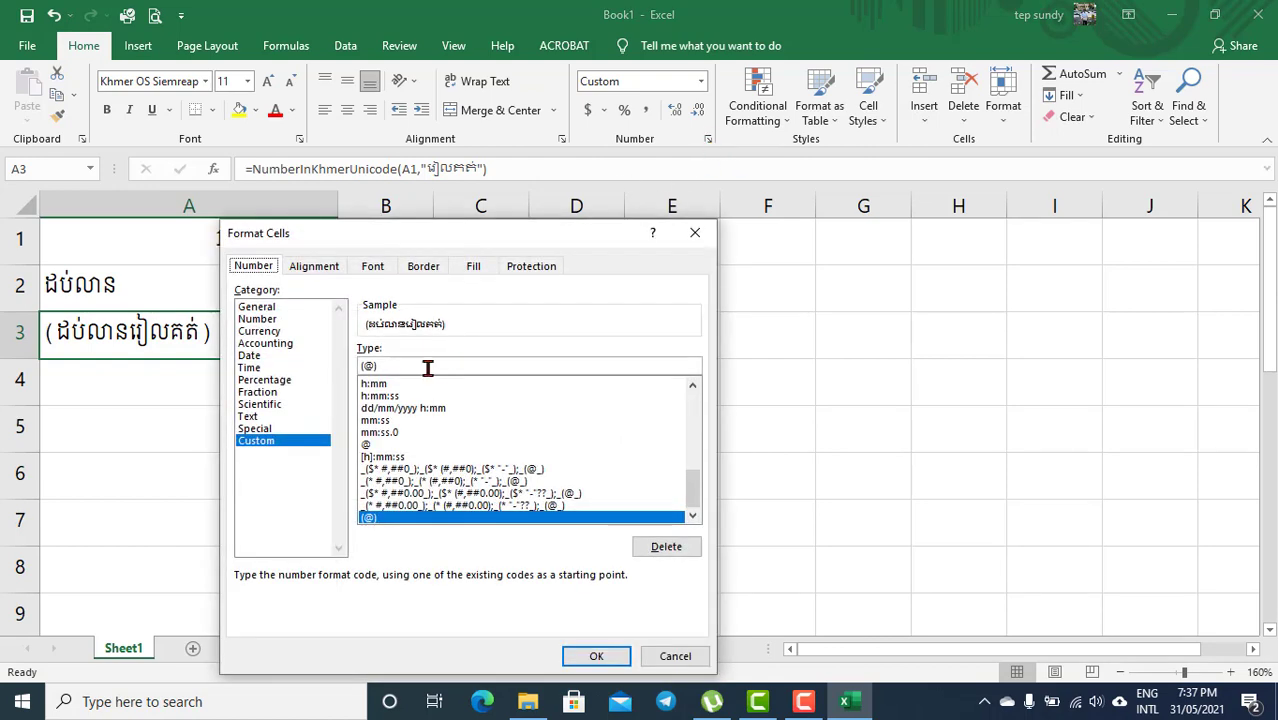
left_click(415, 365)
type("។")
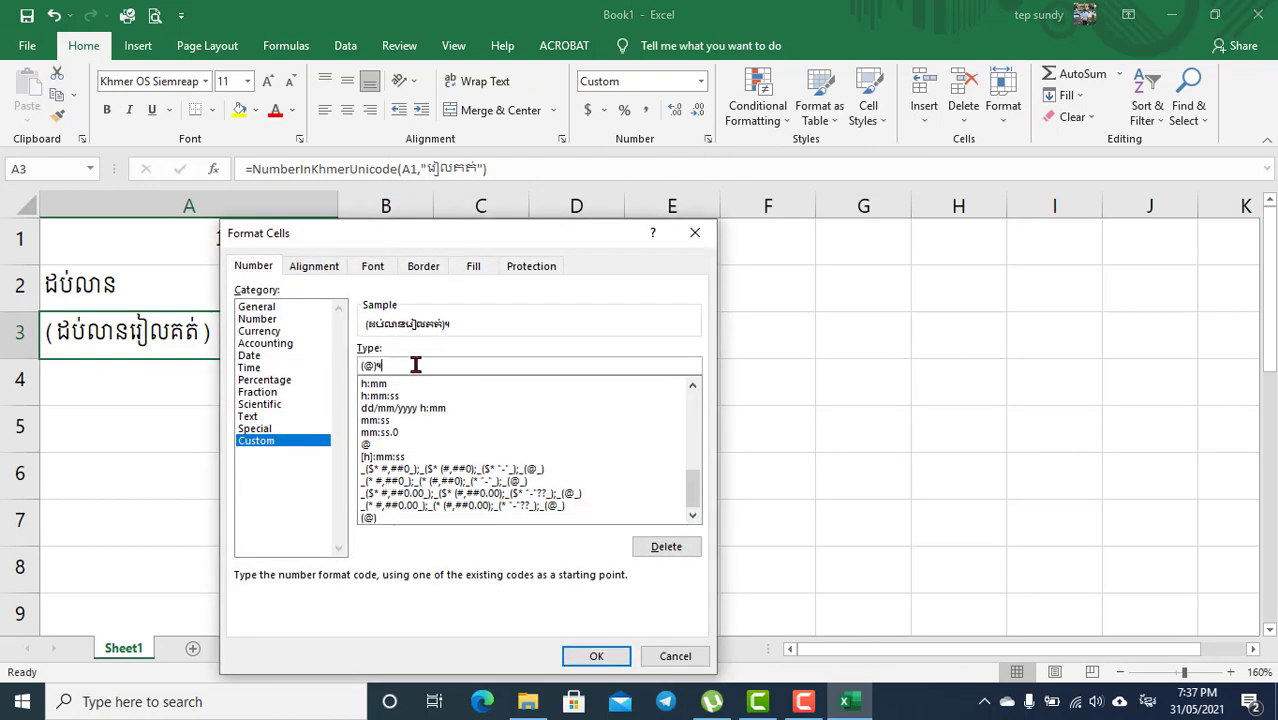
left_click(619, 655)
left_click(332, 465)
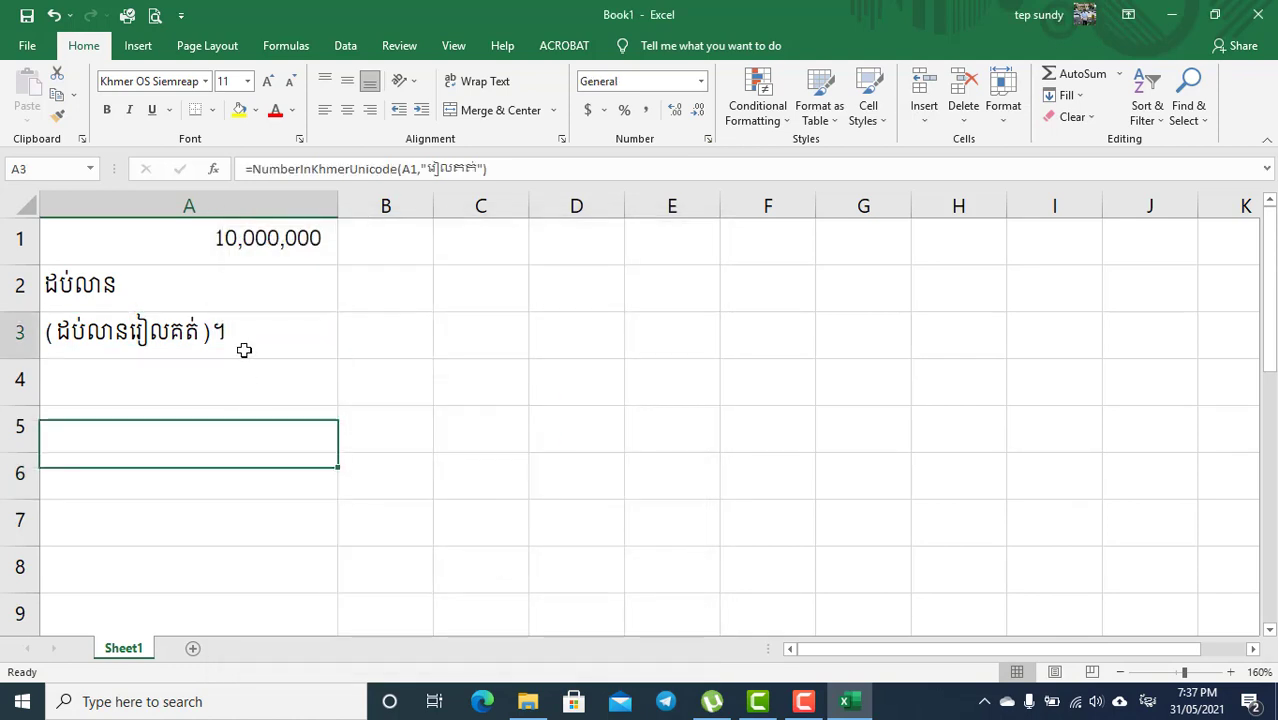
left_click(243, 350)
Change A1 to ២៨៥០០០០ typed in Khmer digits.
left_click(260, 238)
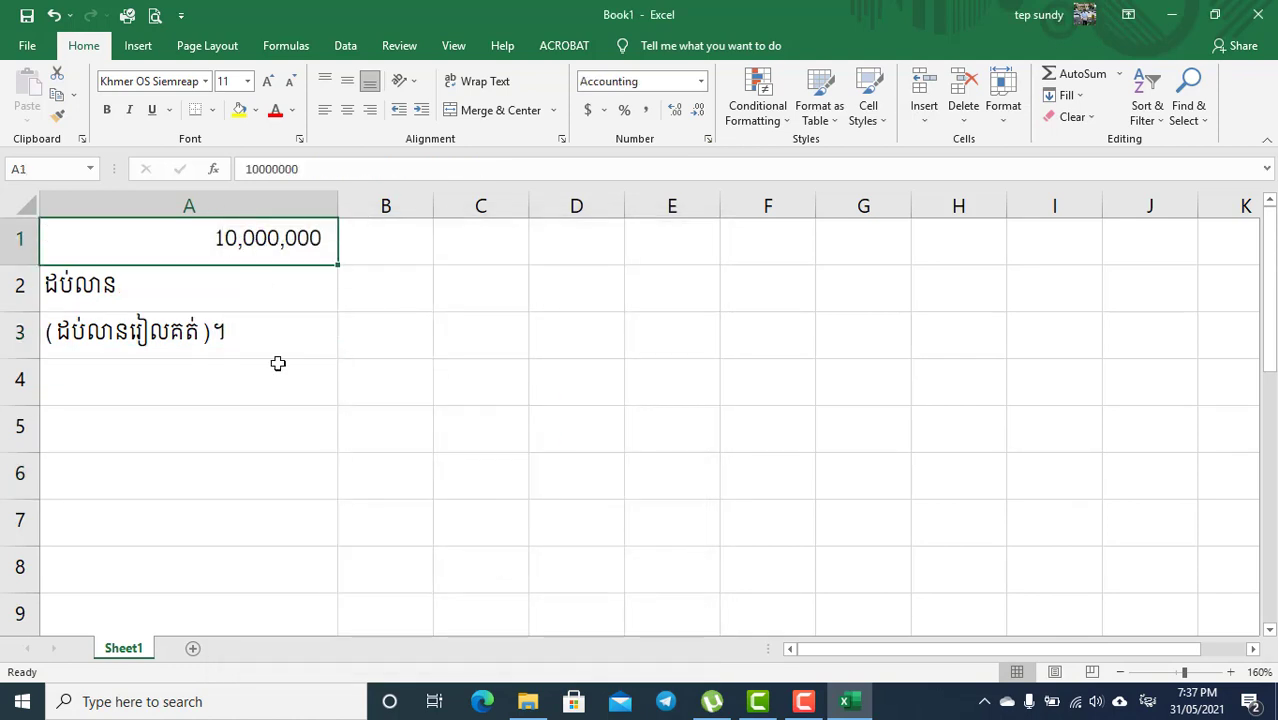
type("២៨")
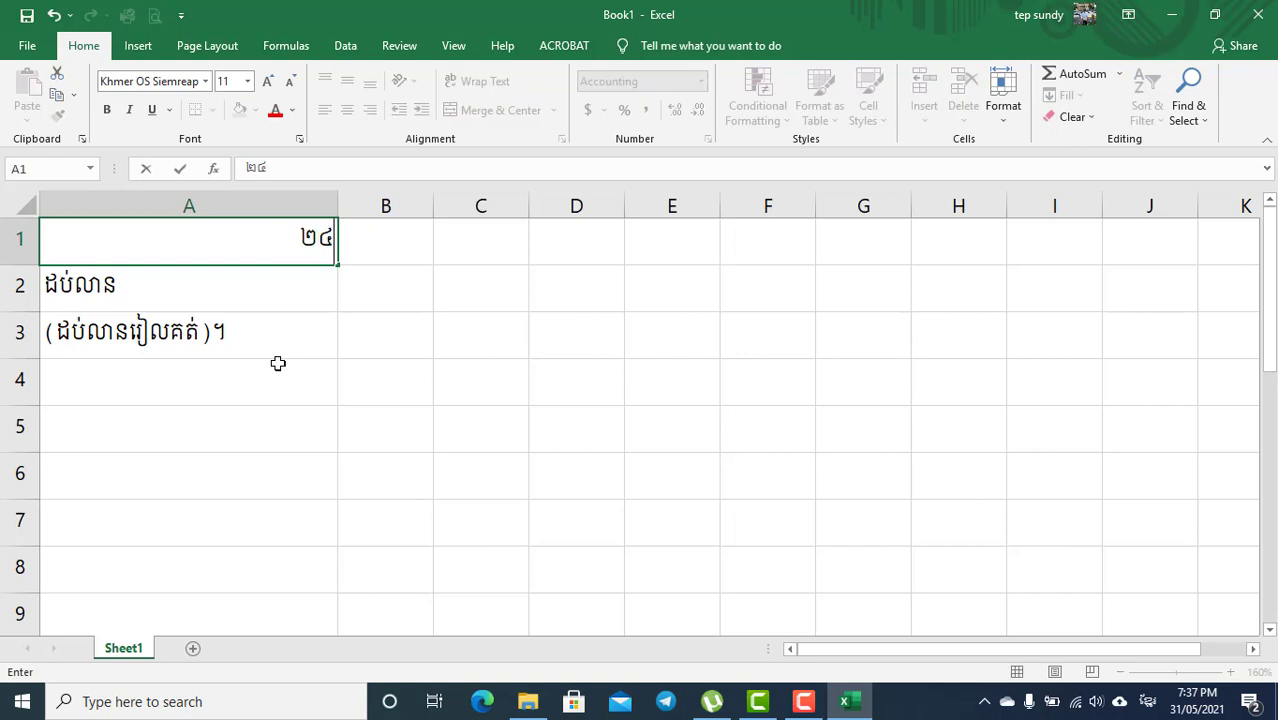
type("៥០០០០")
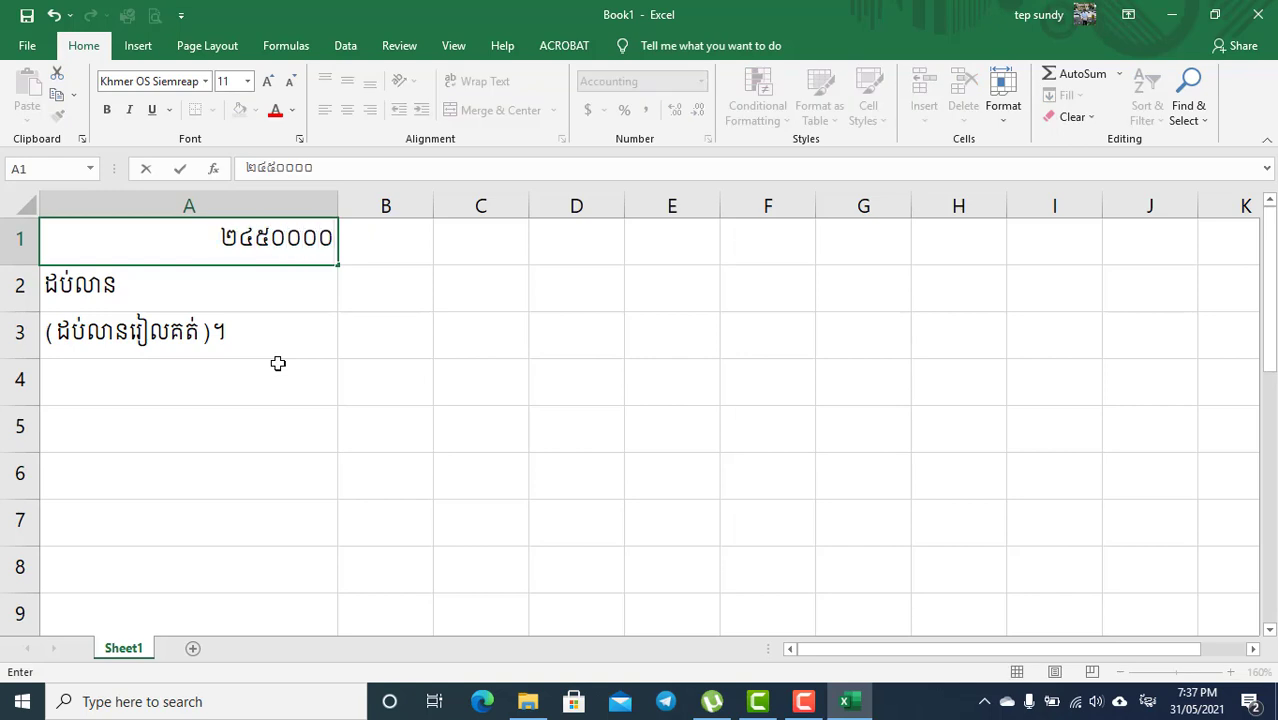
key("Return")
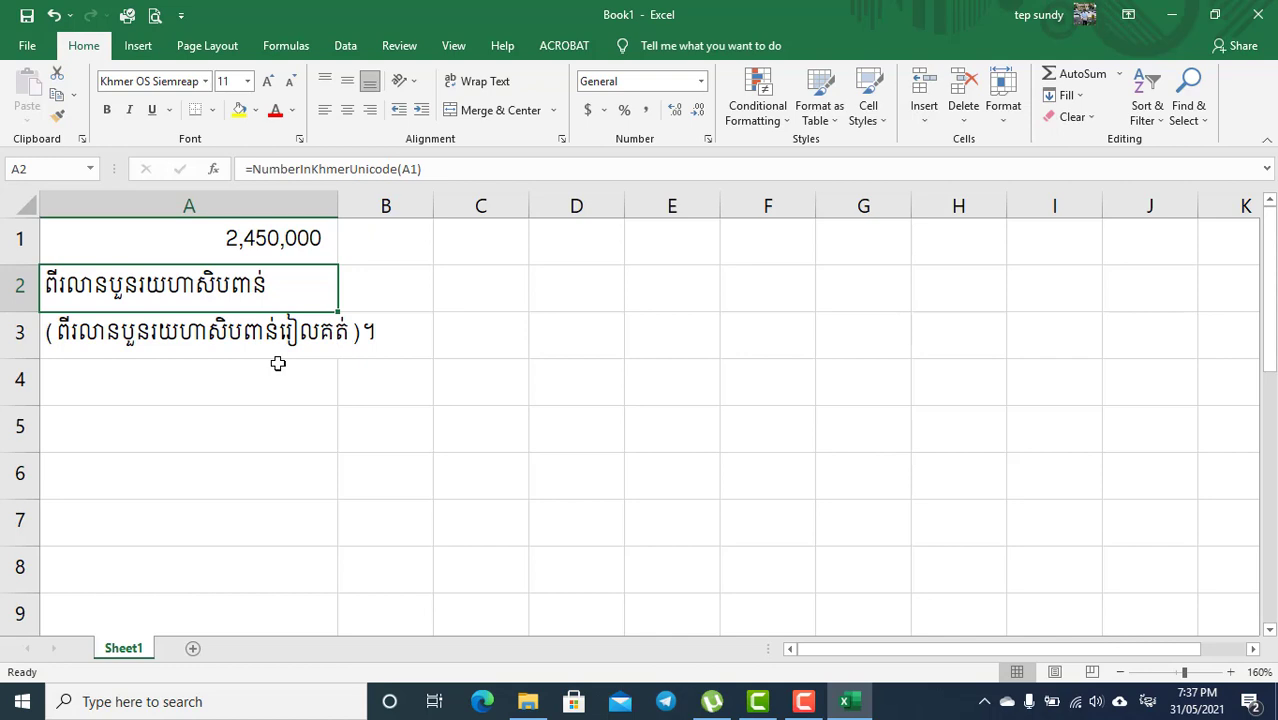
Enter a spaced phone-style number in A4.
left_click(261, 422)
left_click(300, 387)
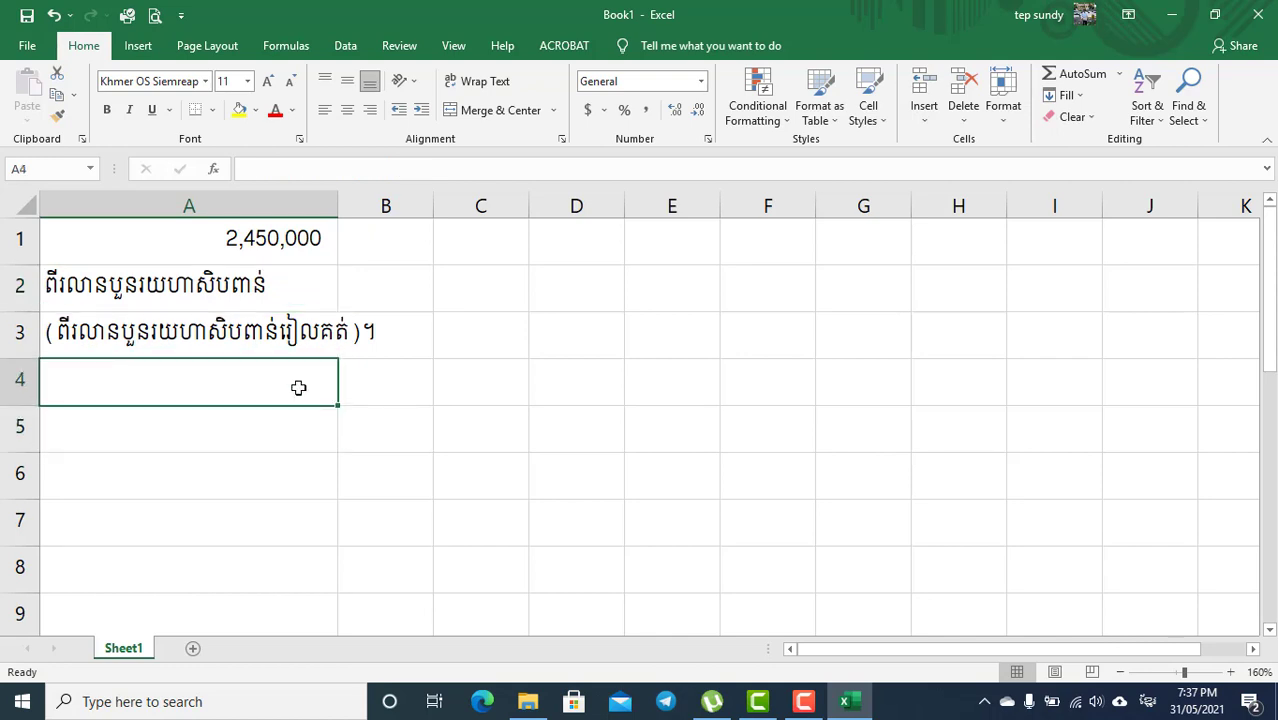
key("alt+shift")
type("0")
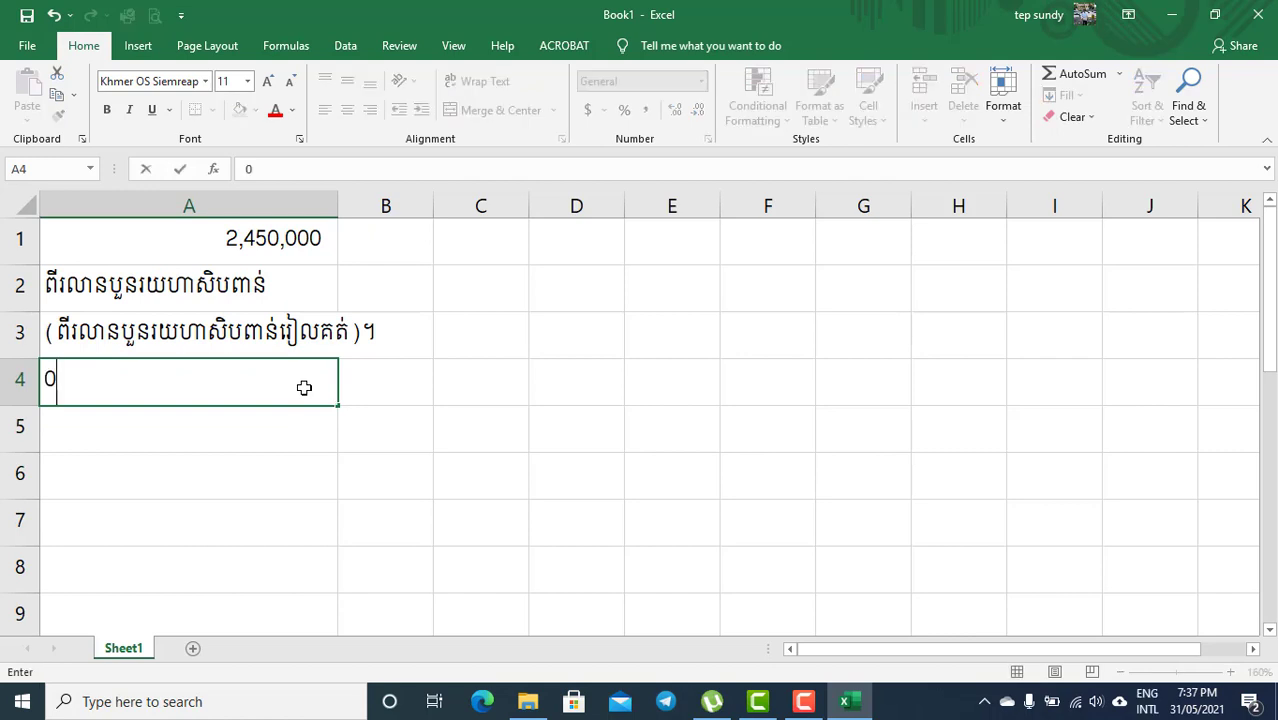
type("10 2")
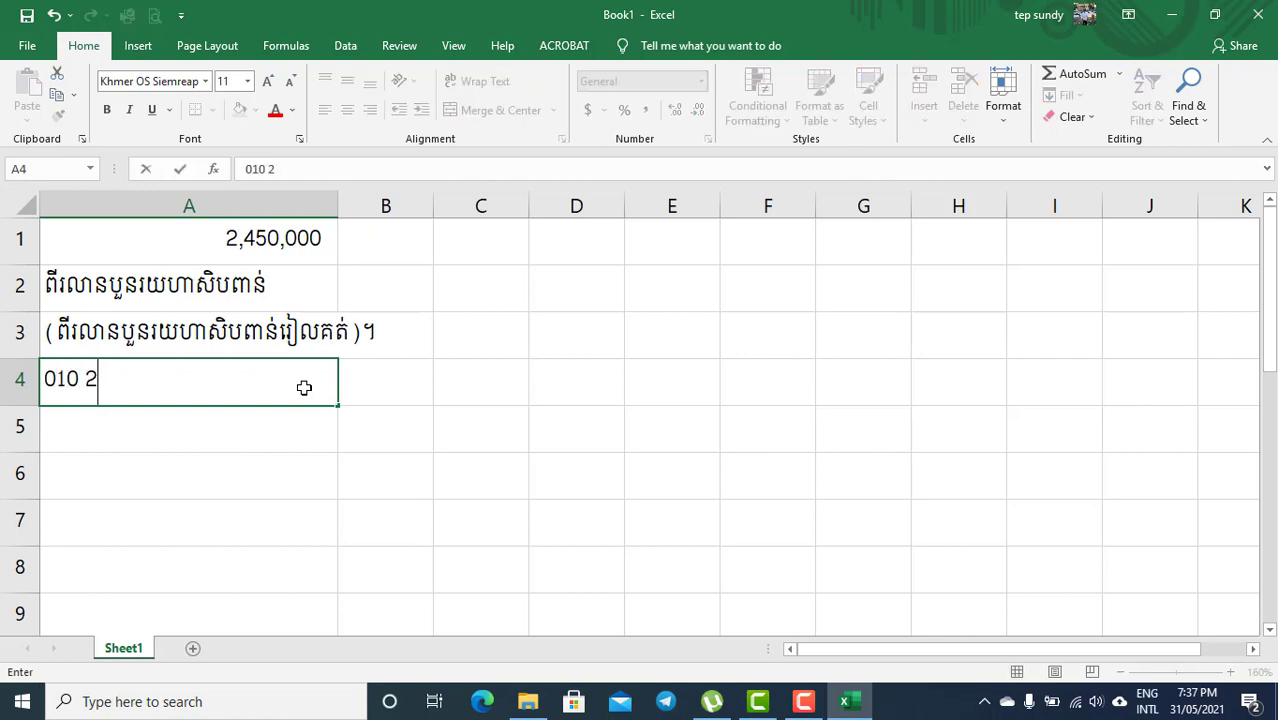
type("91 999")
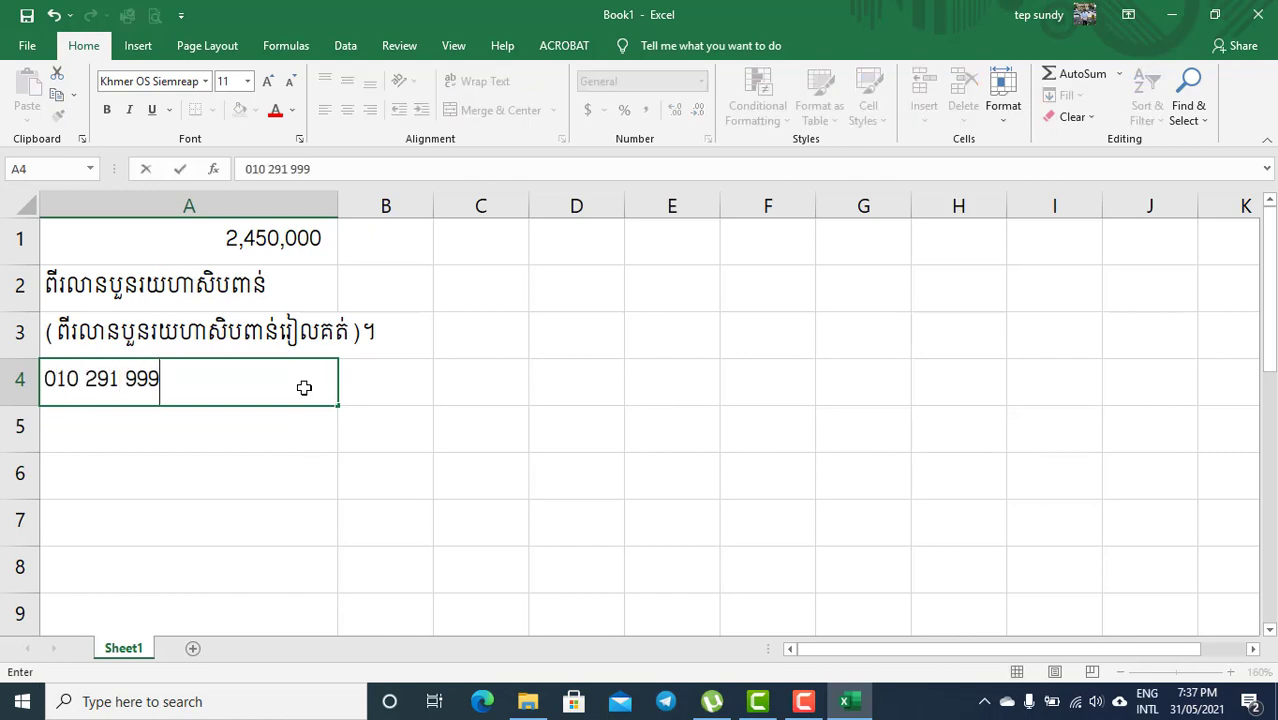
left_click(180, 490)
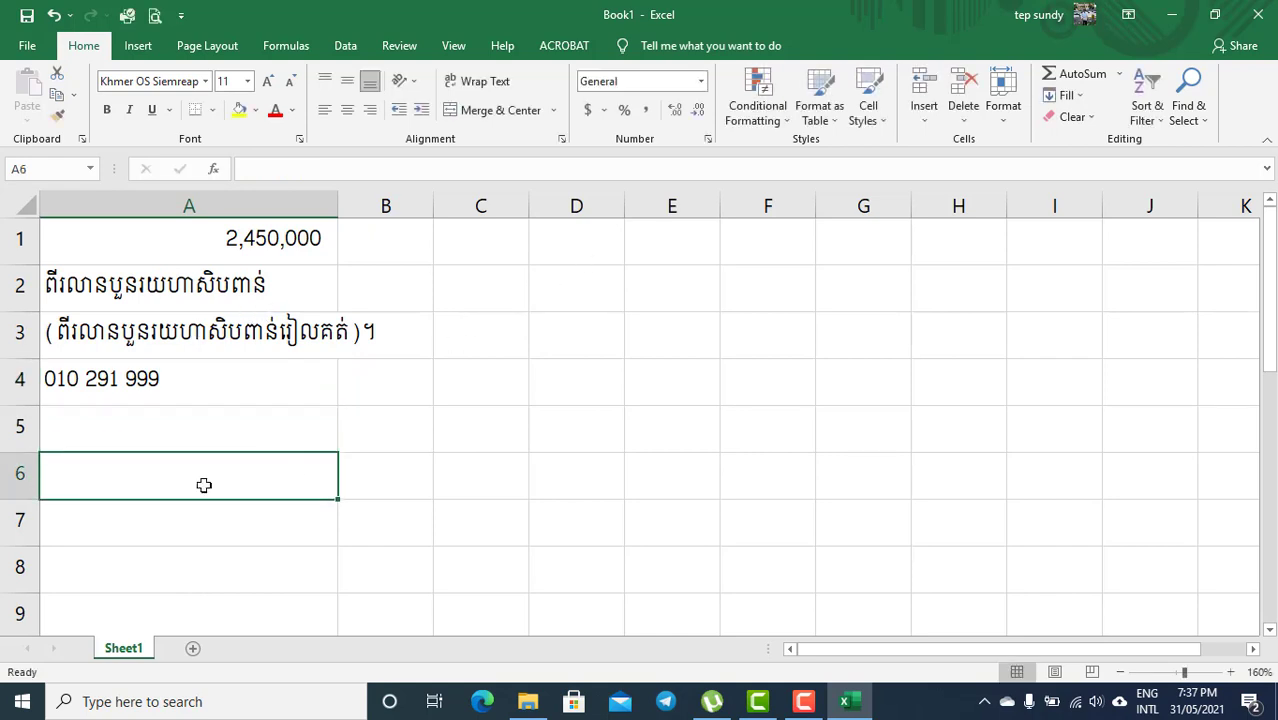
Close Excel without saving and close the DATA (D:) window.
left_click(1258, 14)
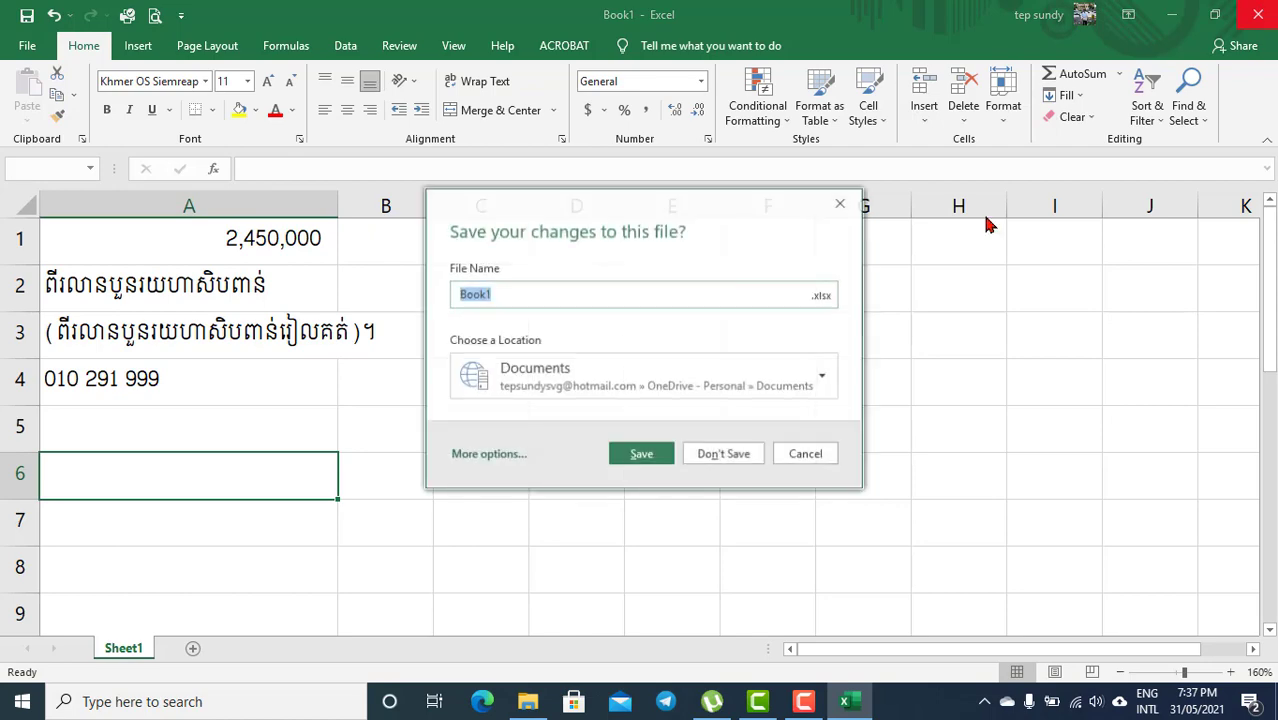
left_click(724, 456)
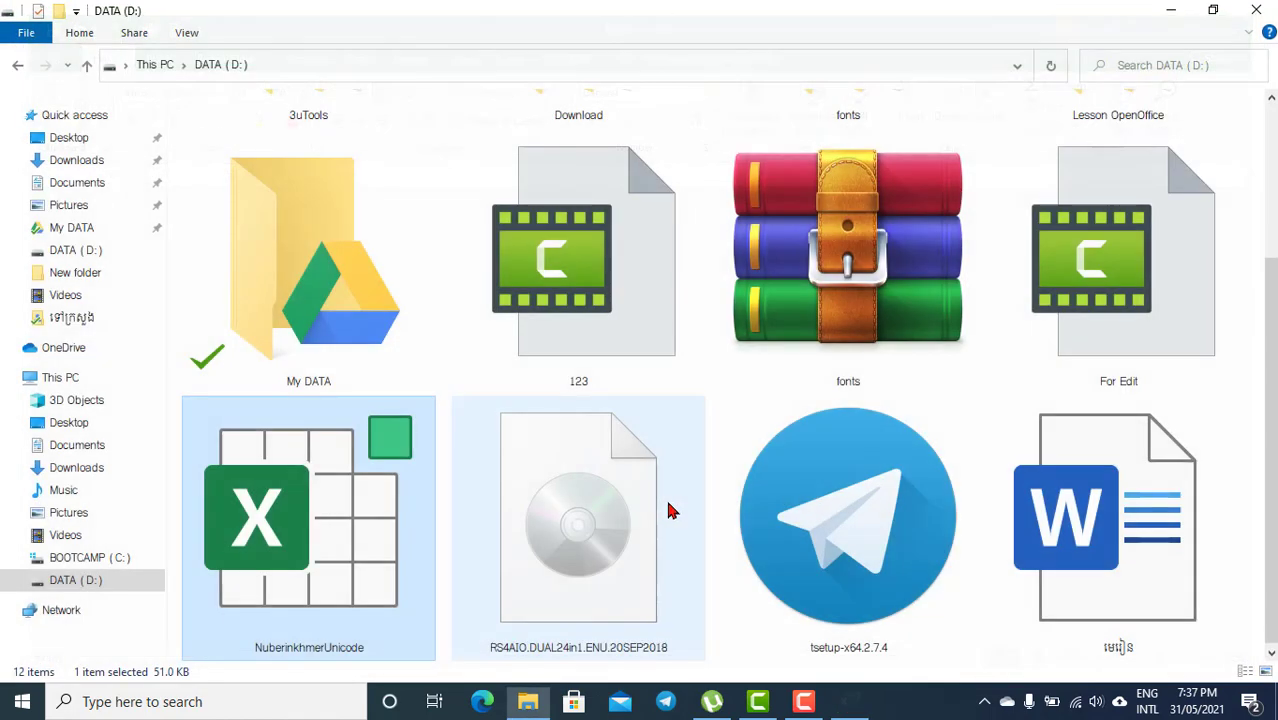
right_click(295, 499)
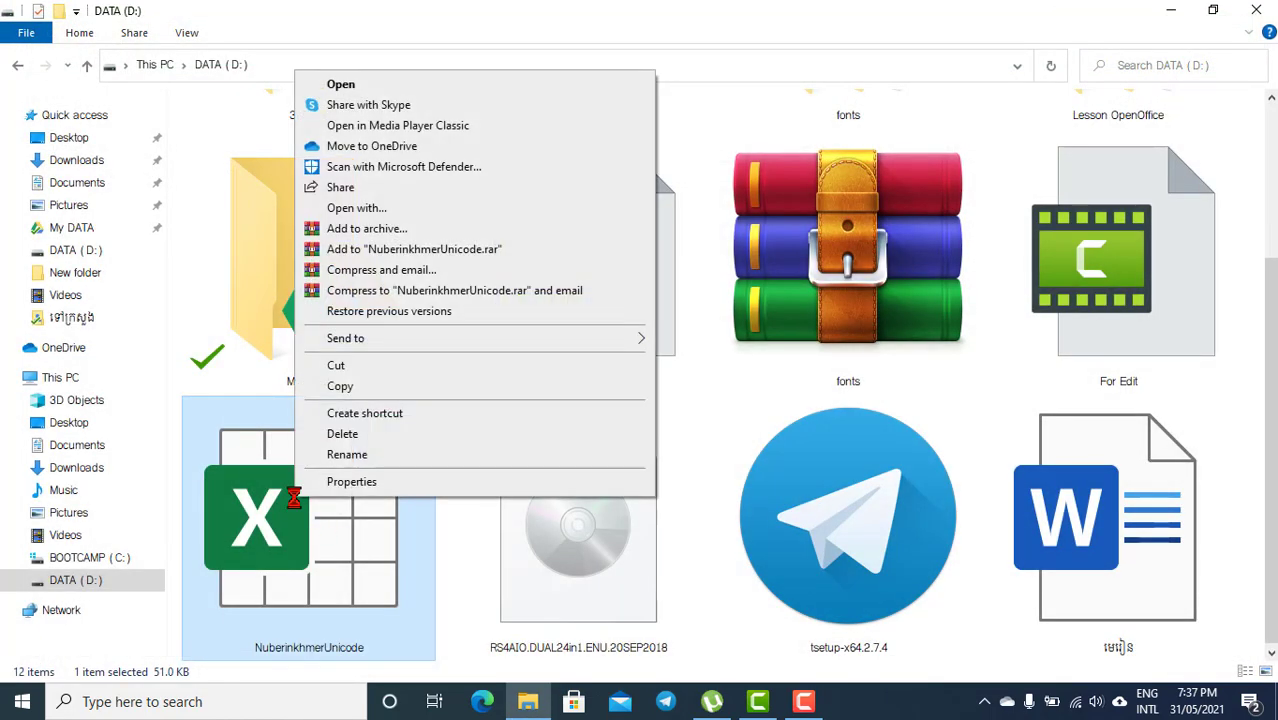
left_click(368, 390)
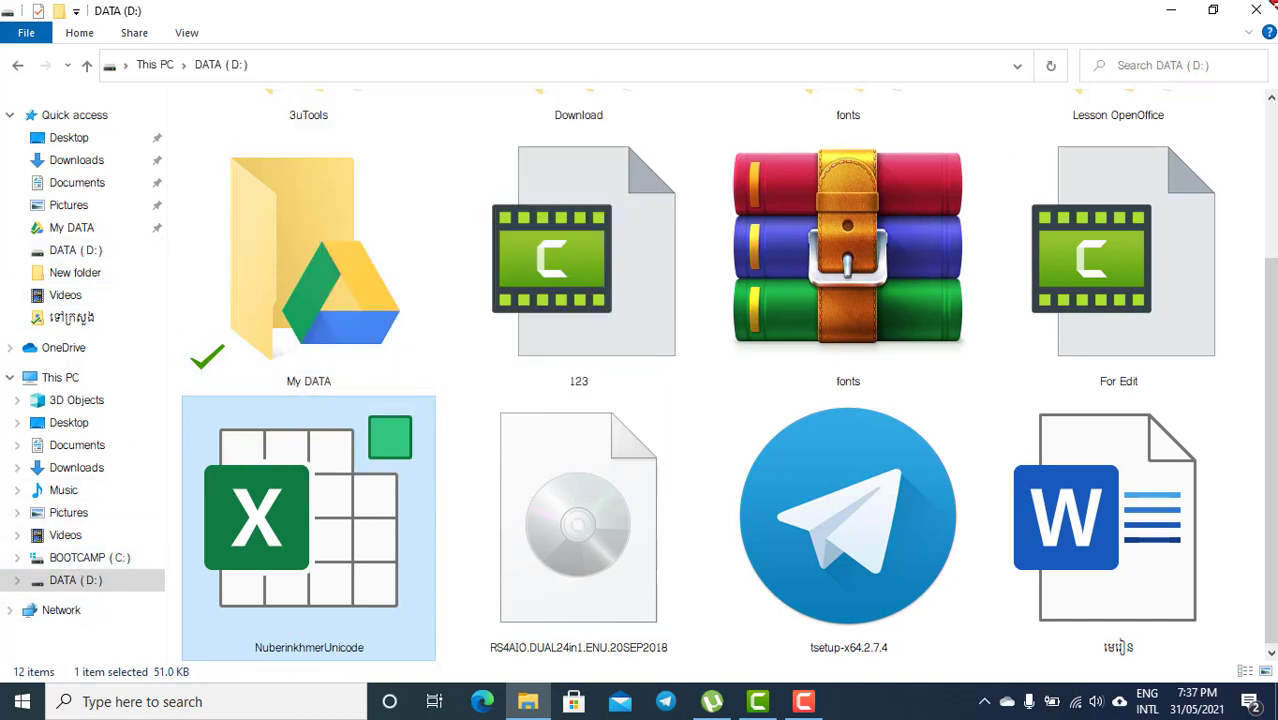
left_click(1256, 10)
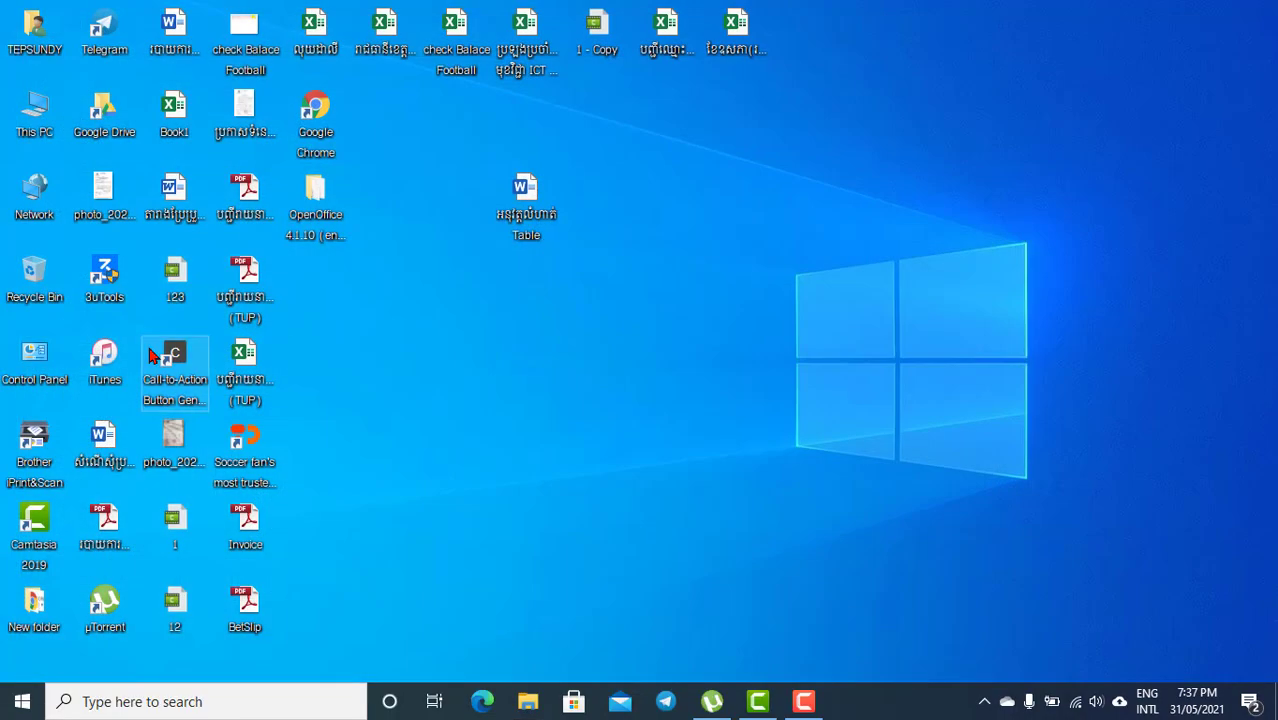
Navigate via This PC, BOOTCAMP (C:) and Users into the user's profile folder.
double_click(43, 122)
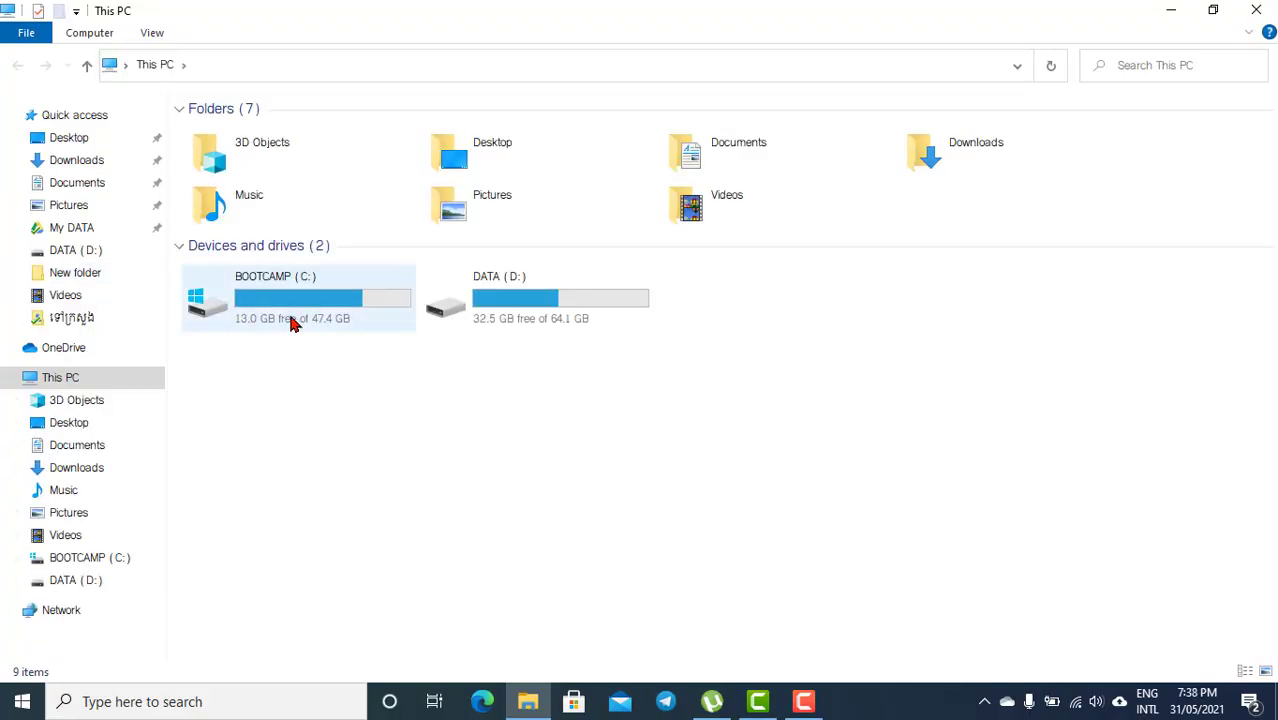
double_click(316, 294)
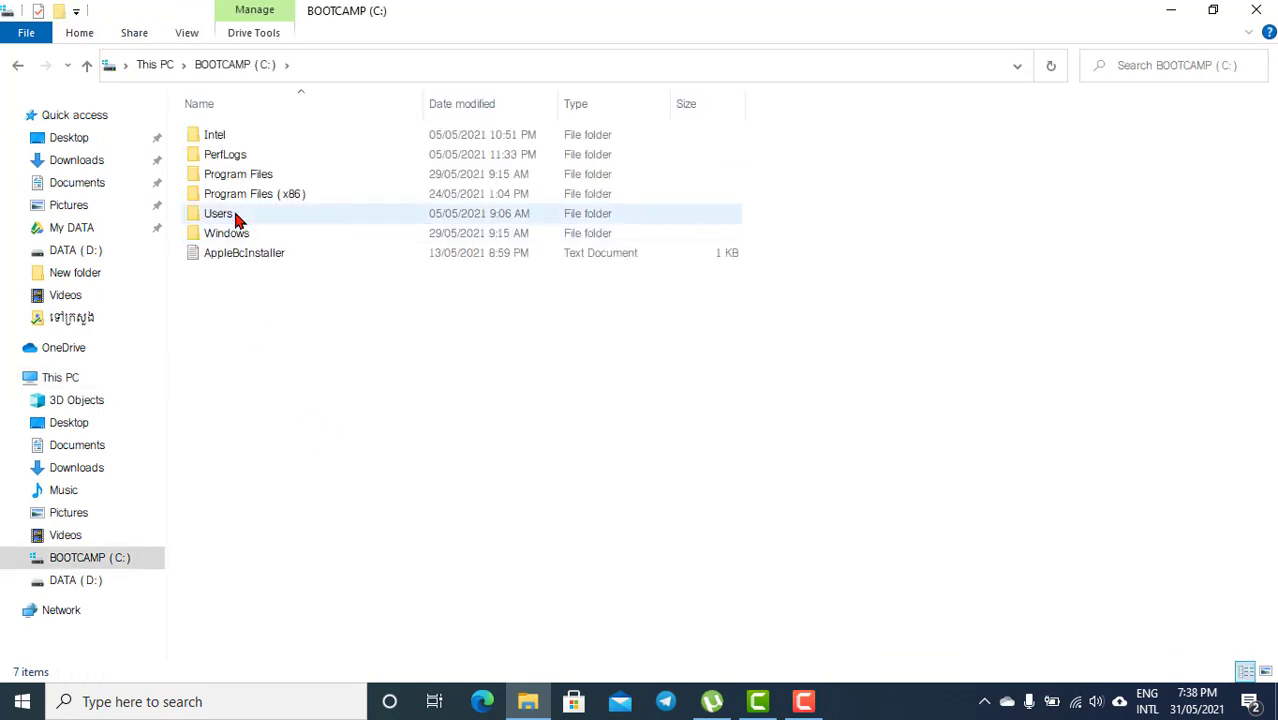
double_click(237, 217)
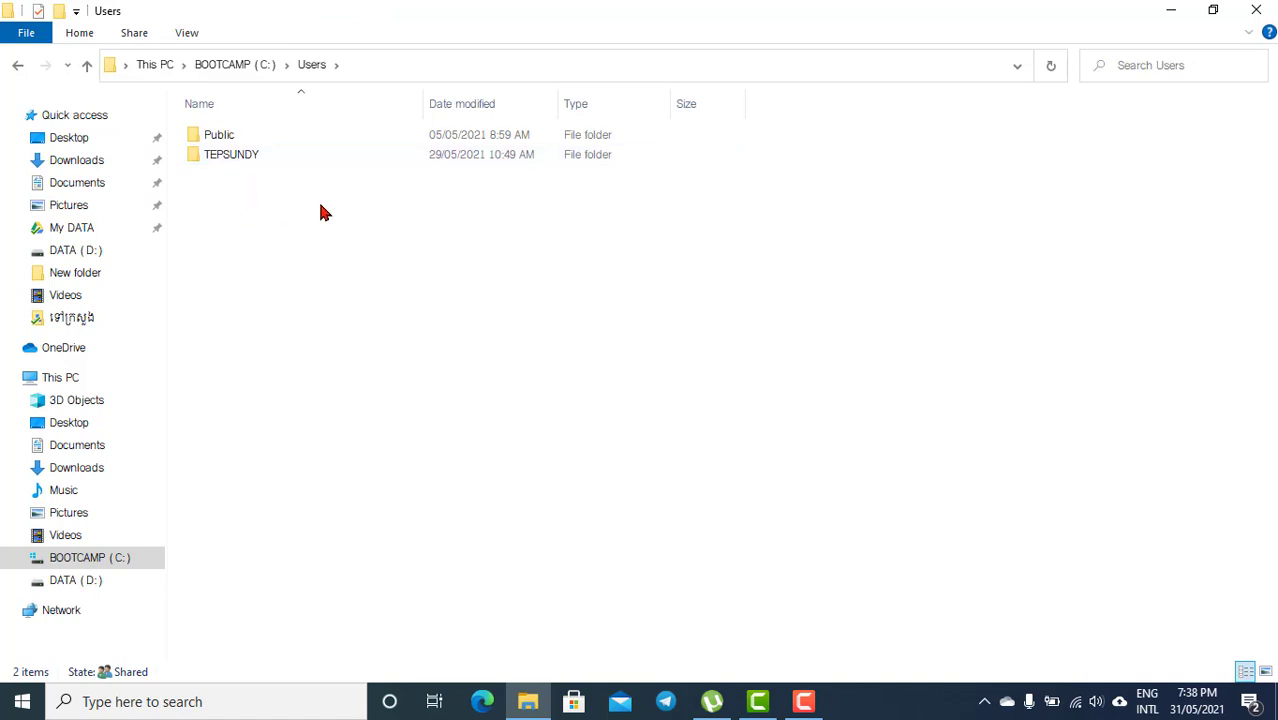
left_click_drag(370, 306, 167, 107)
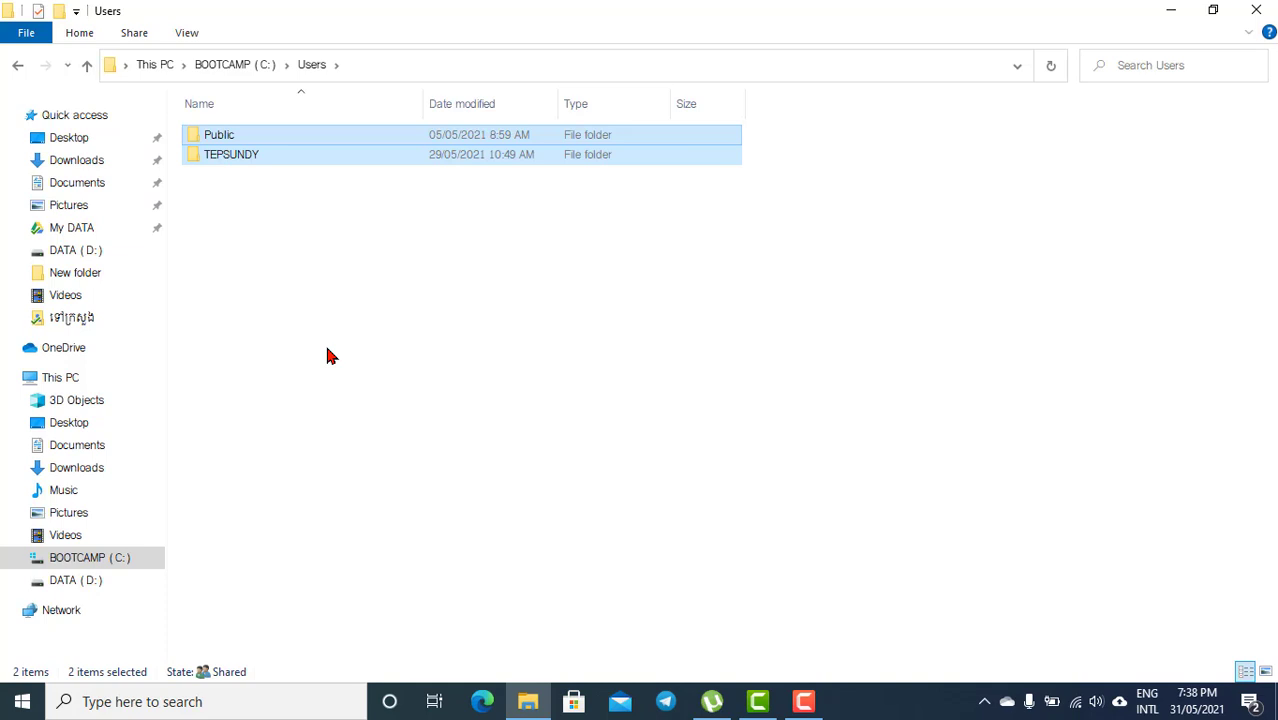
left_click(248, 158)
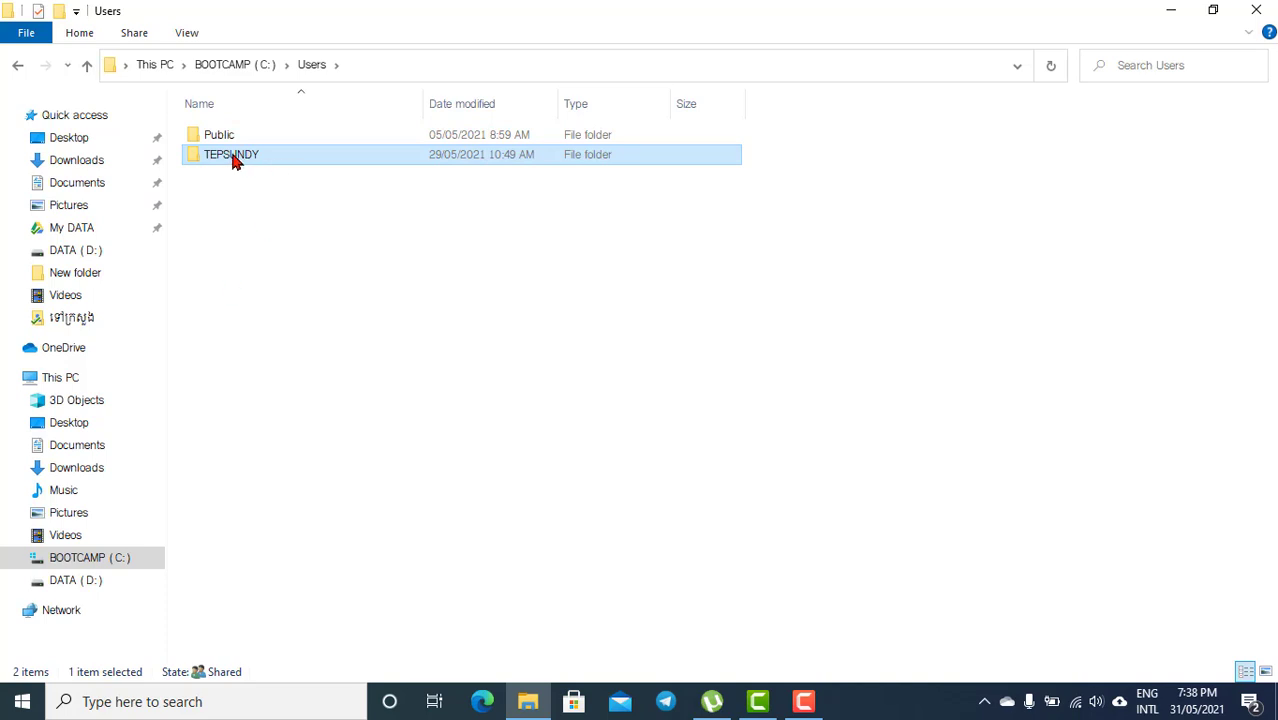
mouse_move(235, 163)
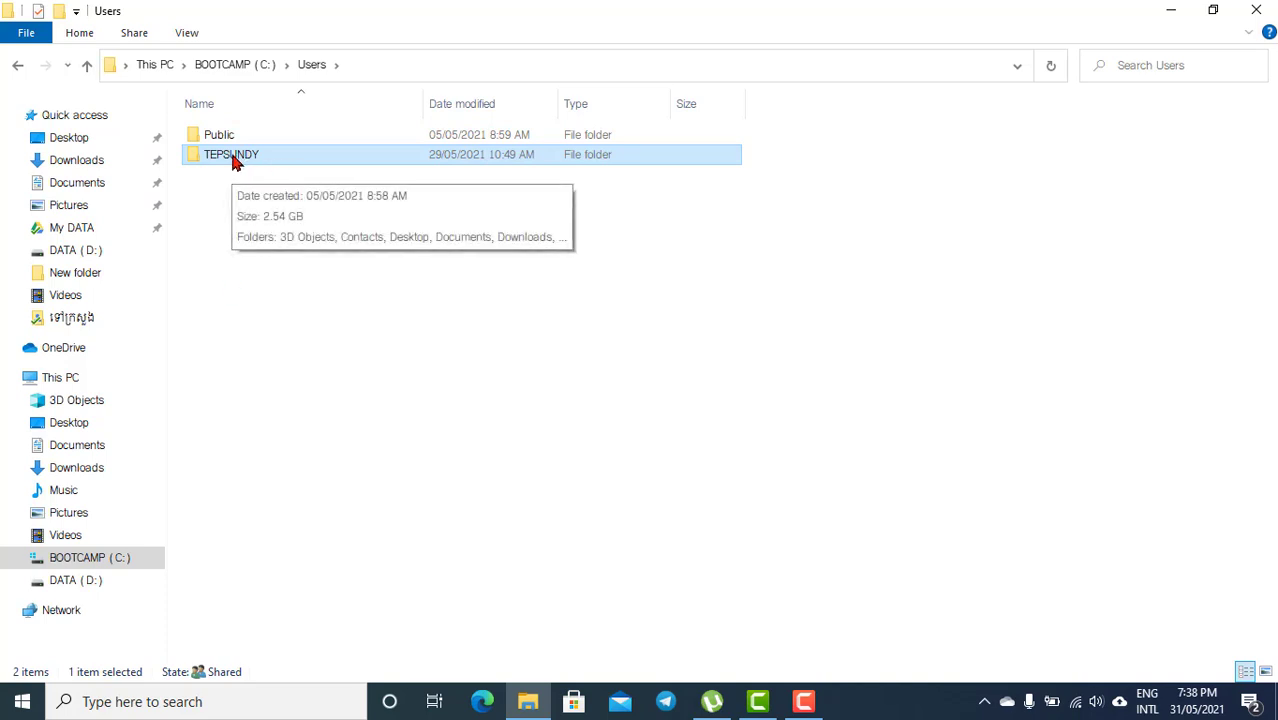
double_click(235, 163)
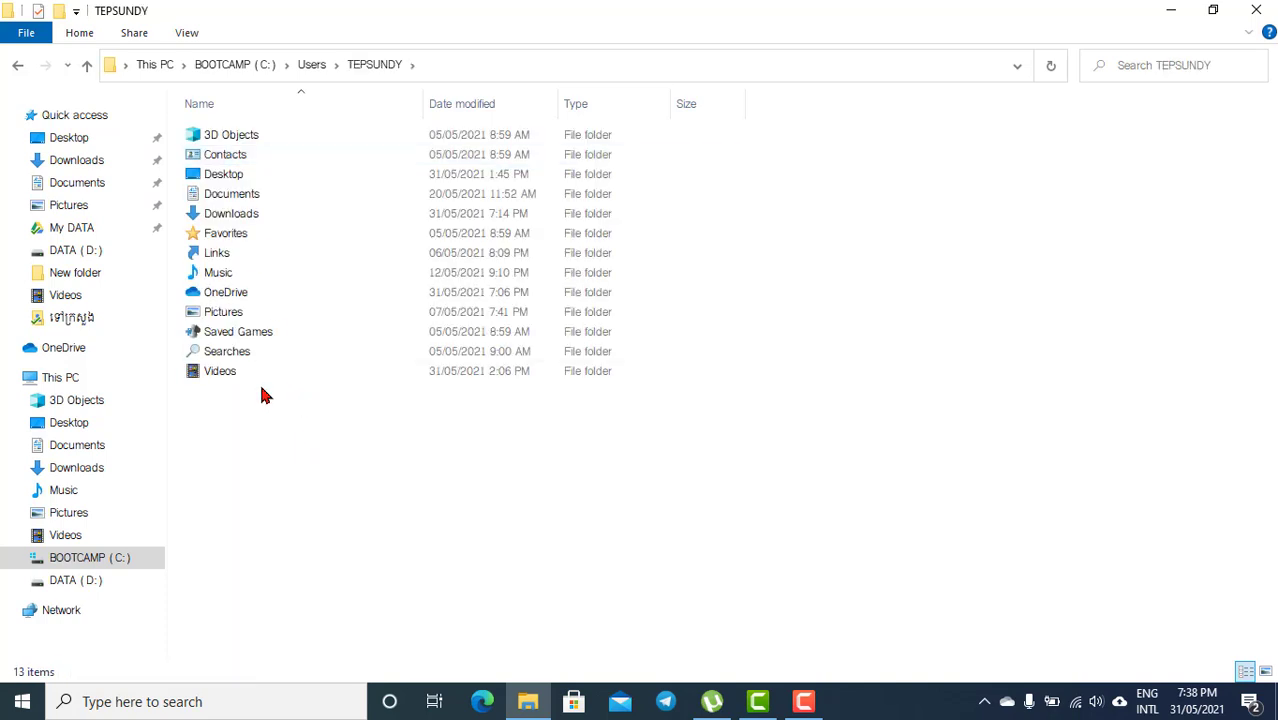
left_click_drag(508, 556, 176, 106)
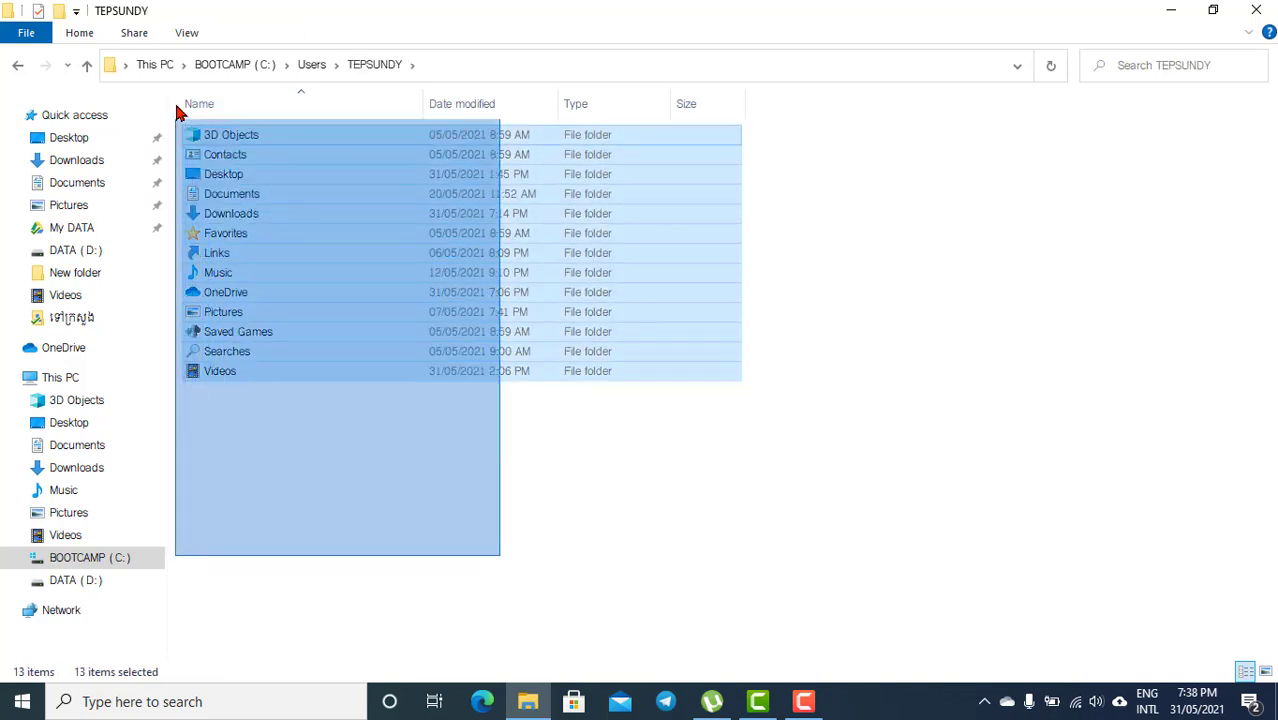
left_click(272, 450)
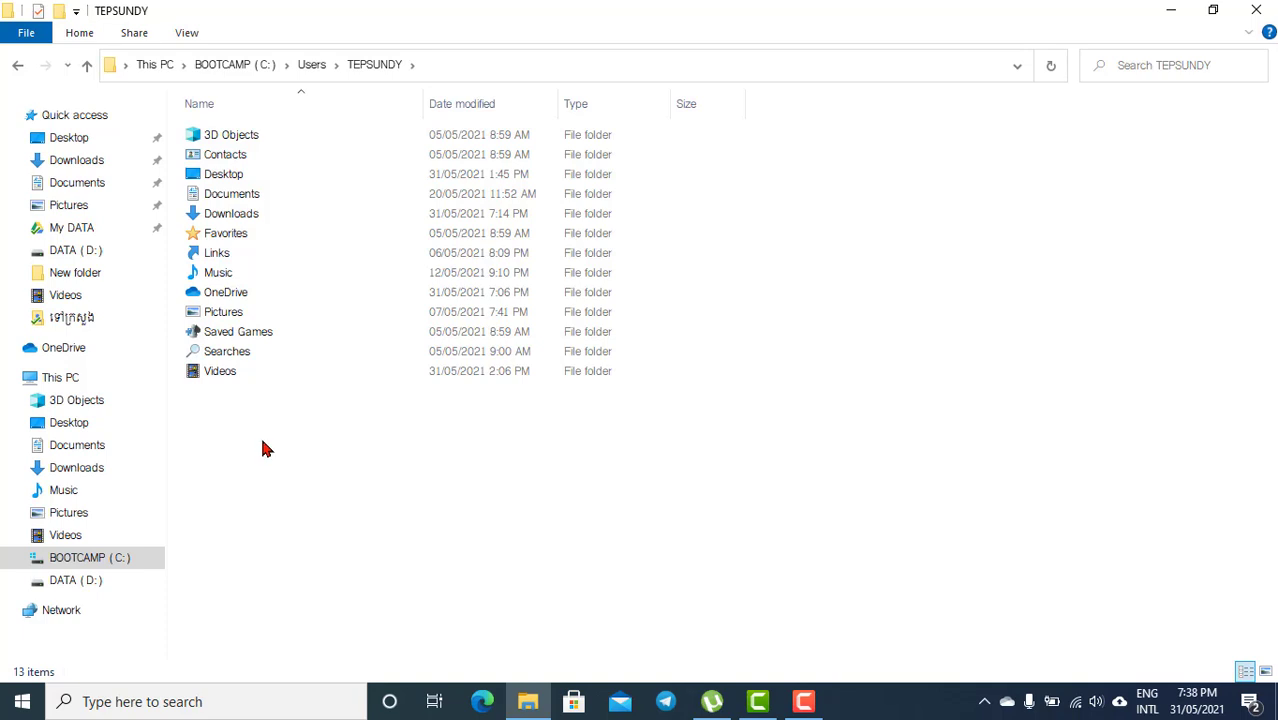
In Folder Options, show hidden files, file extensions and protected system files, unticking other Hide options.
left_click(186, 36)
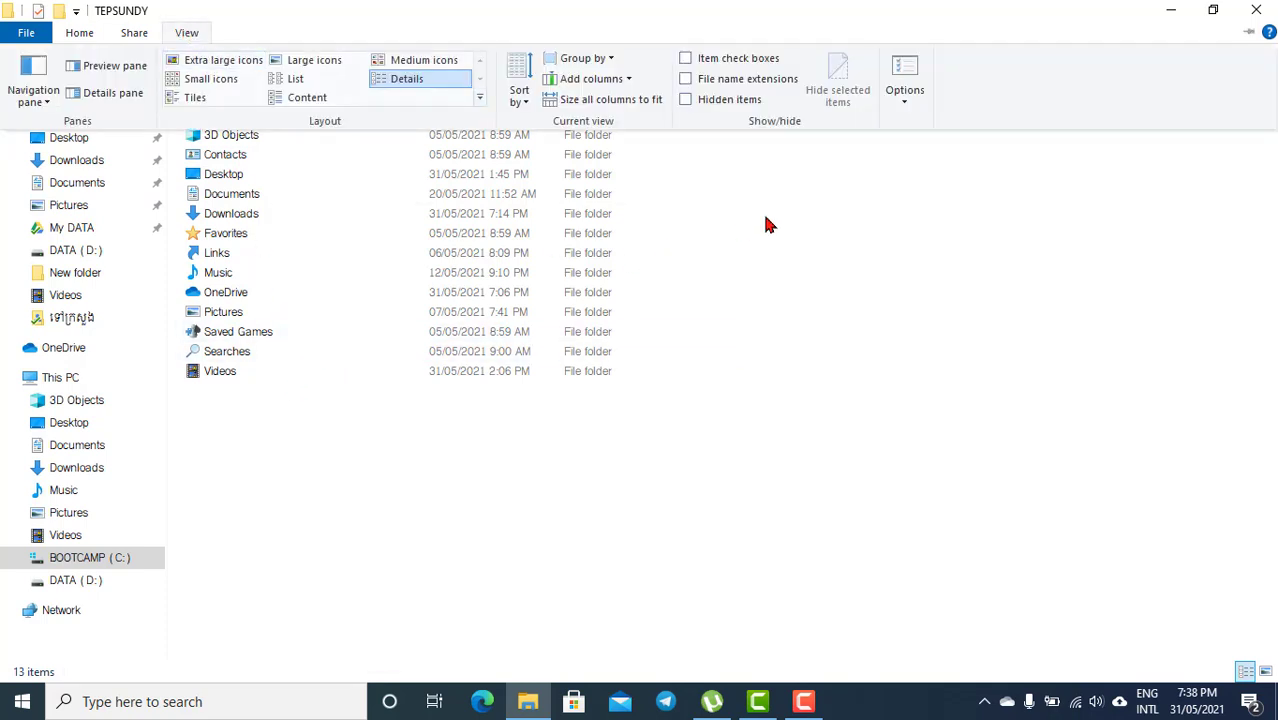
left_click(903, 105)
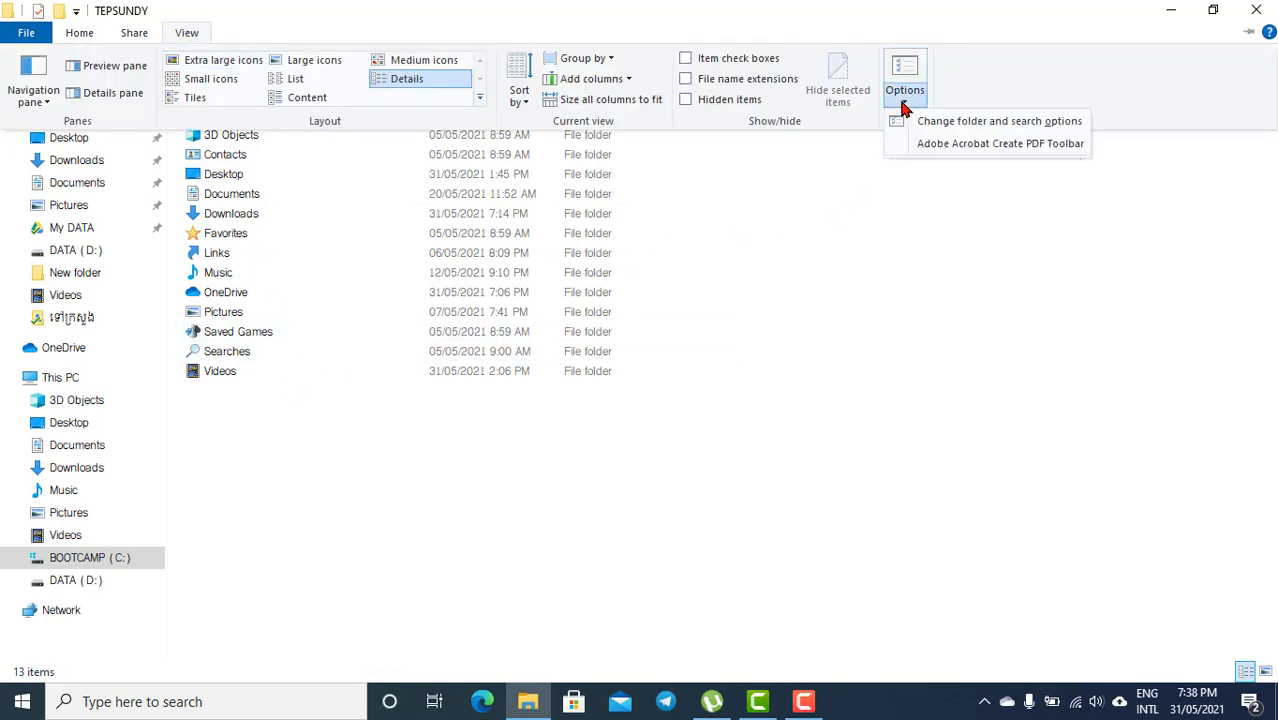
left_click(1068, 122)
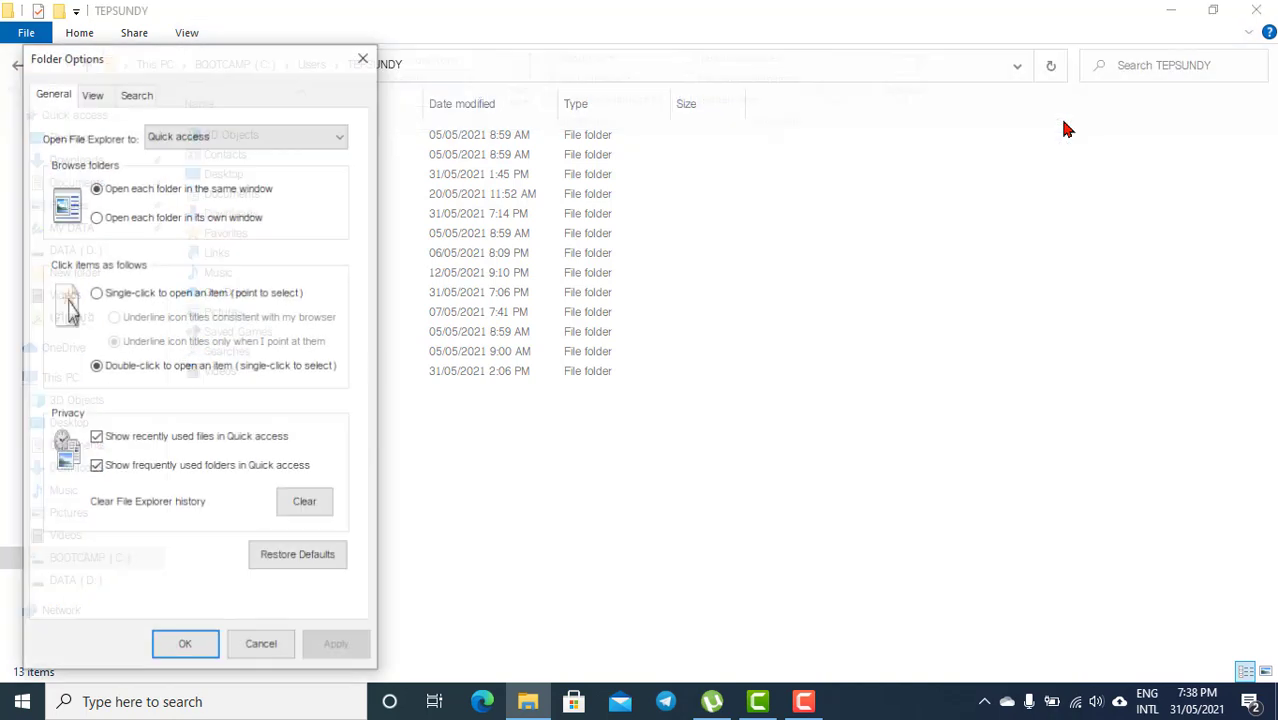
left_click(92, 95)
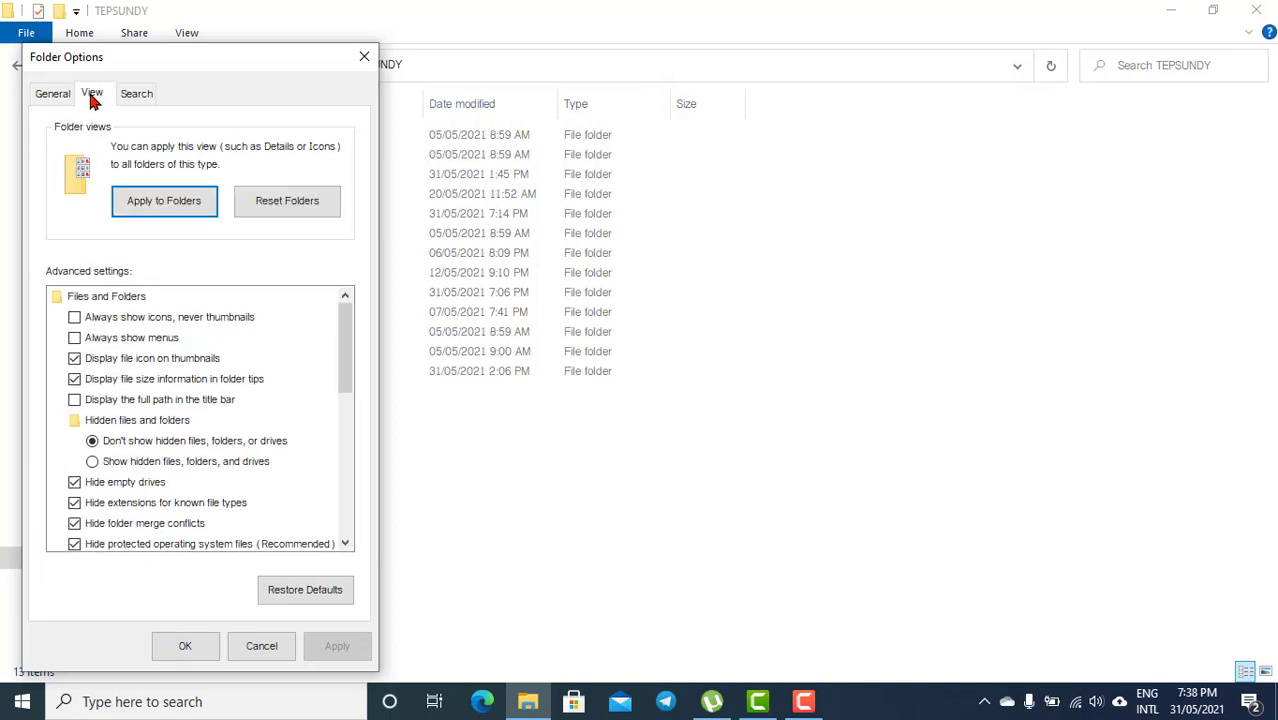
left_click(108, 466)
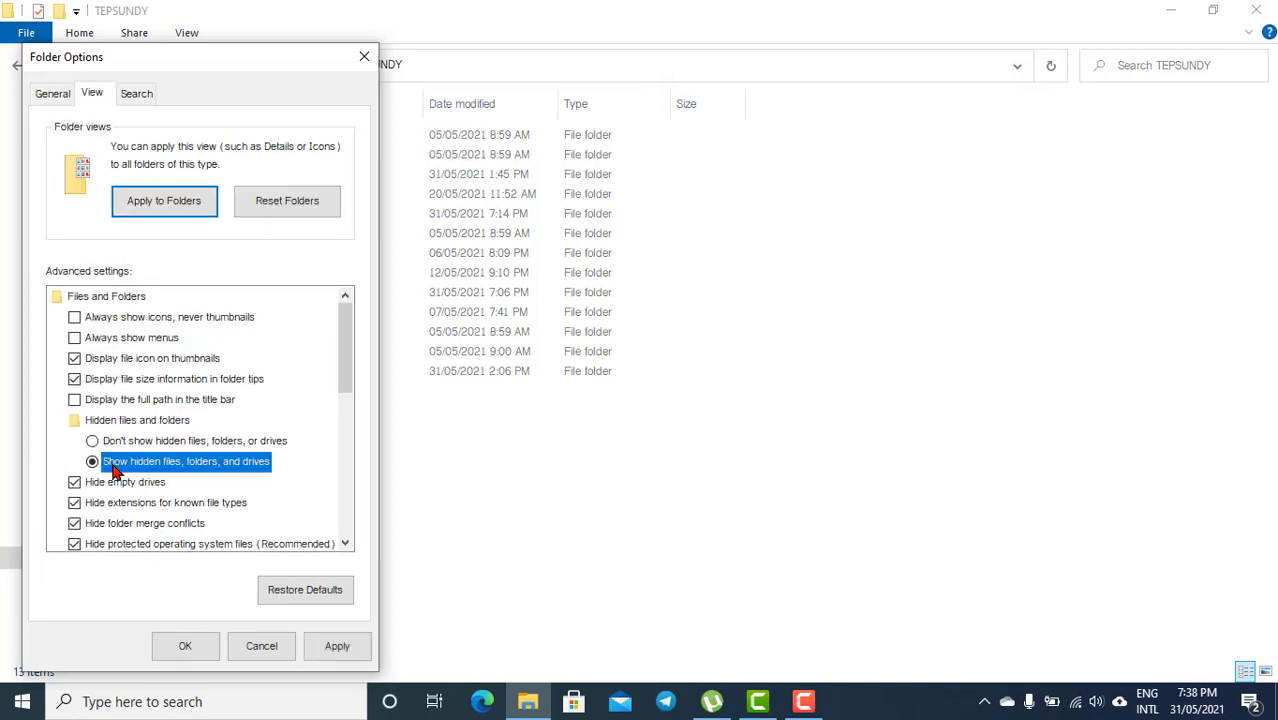
left_click(78, 483)
left_click(78, 503)
left_click(78, 524)
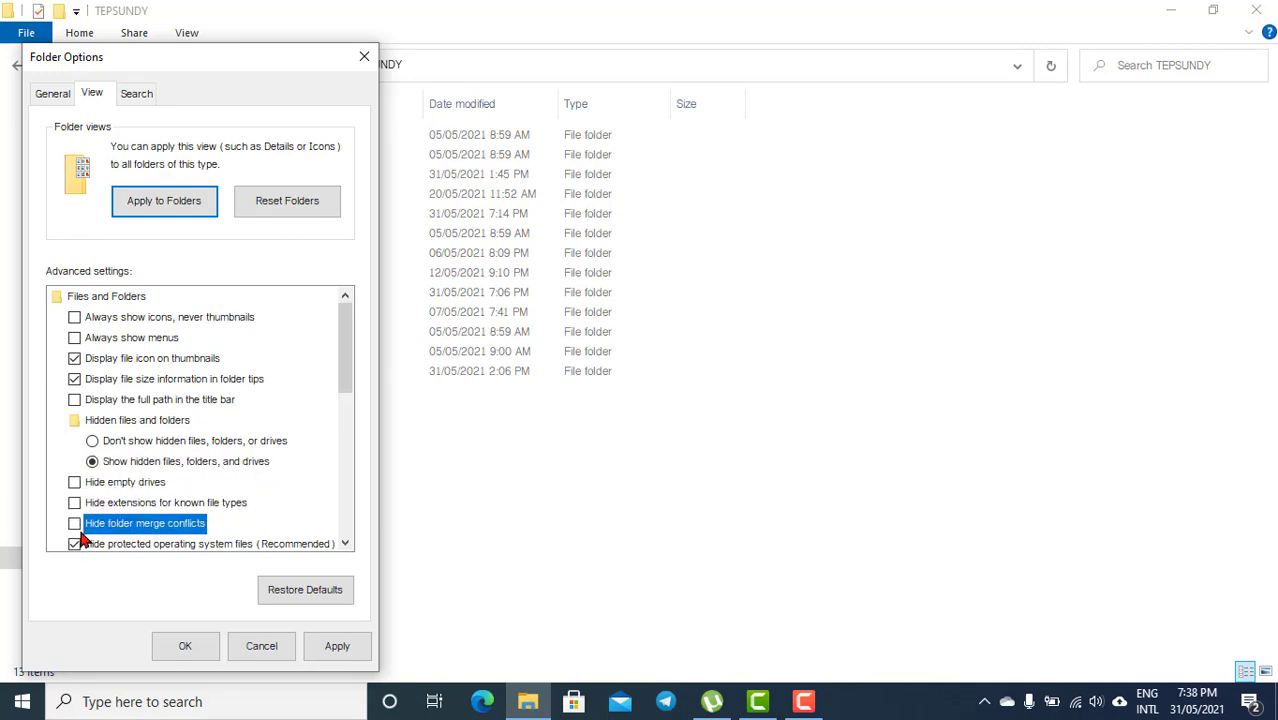
left_click(80, 541)
left_click(762, 378)
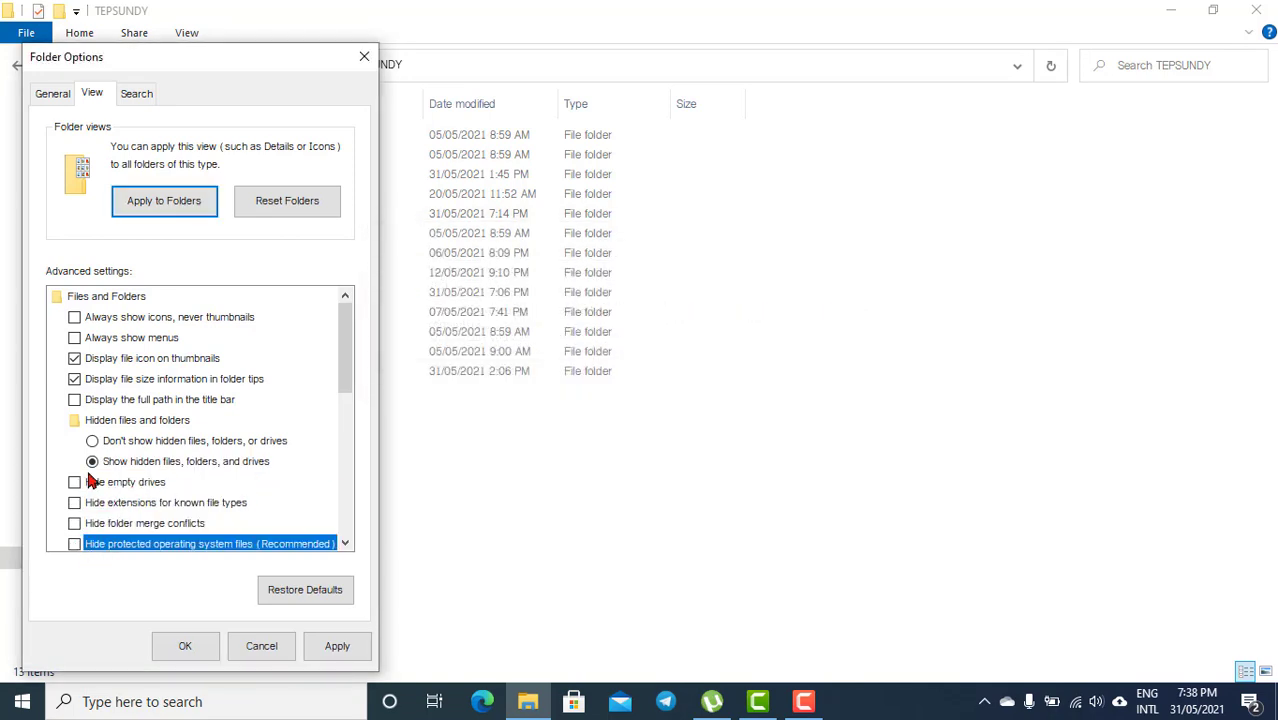
left_click(180, 642)
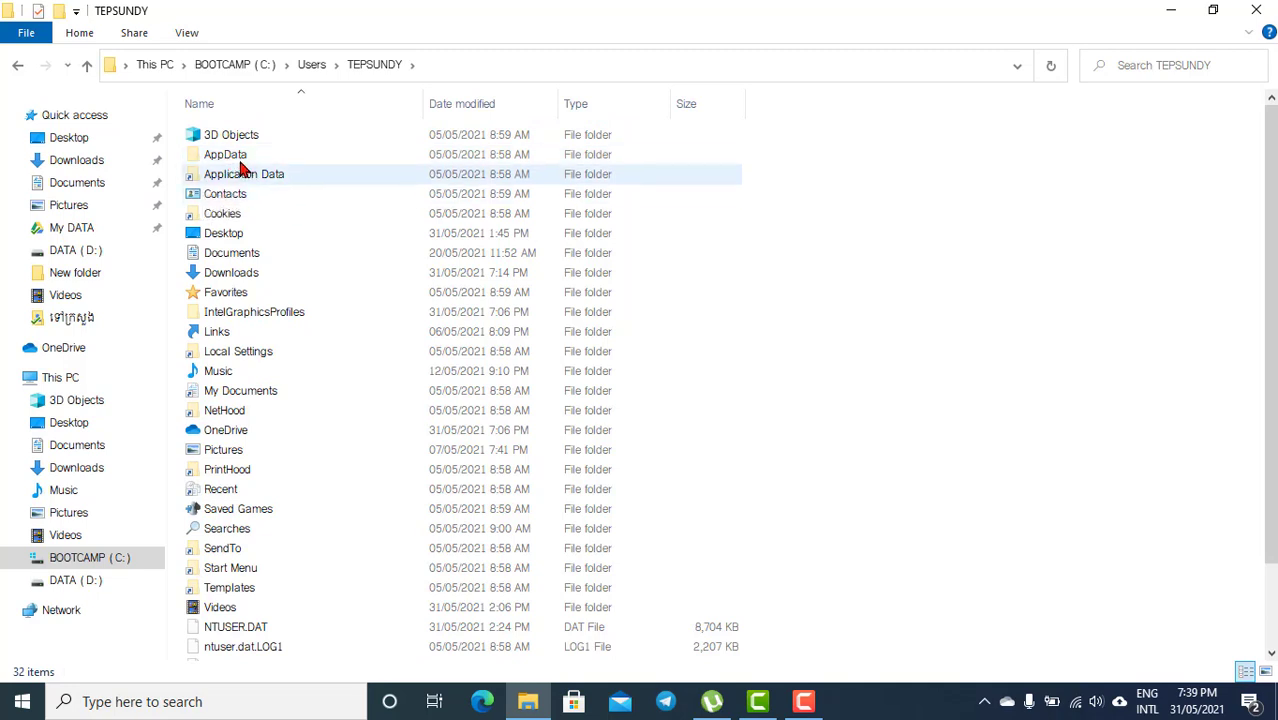
Find NuberinkhmerUnicode.xla in AppData\Roaming\Microsoft\AddIns, then close the window.
double_click(207, 160)
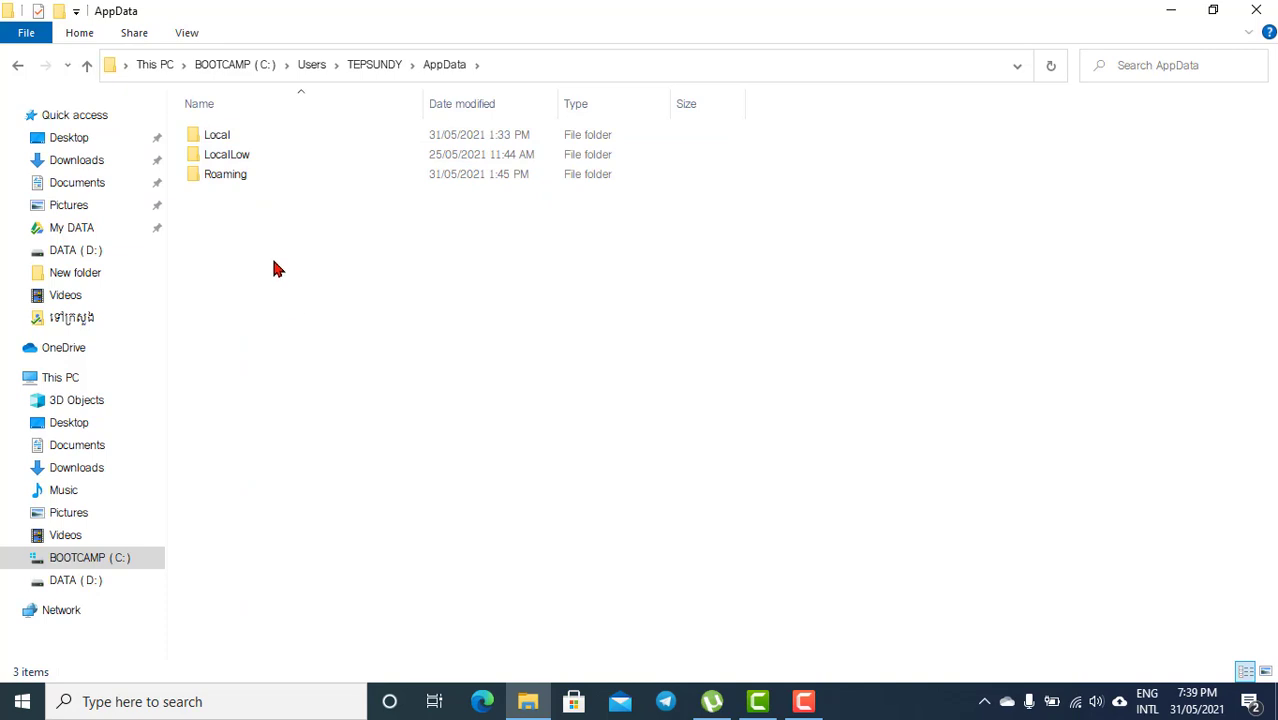
mouse_move(231, 180)
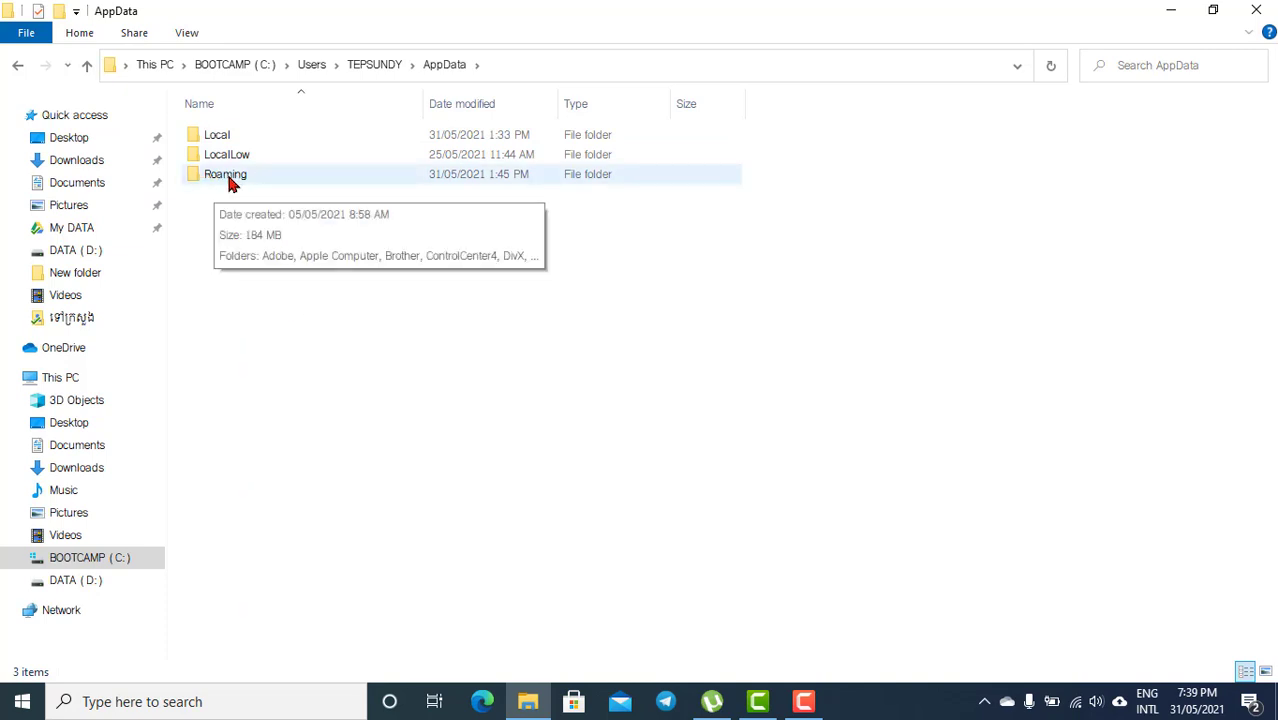
double_click(231, 177)
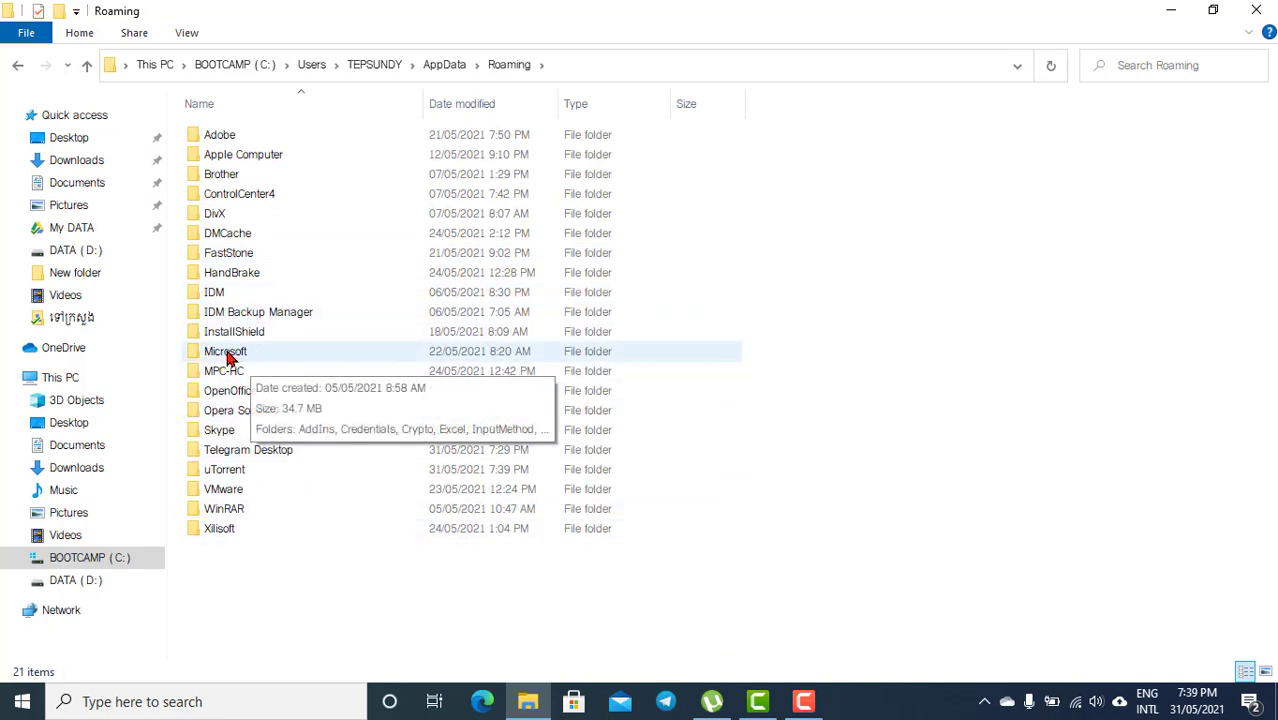
double_click(247, 357)
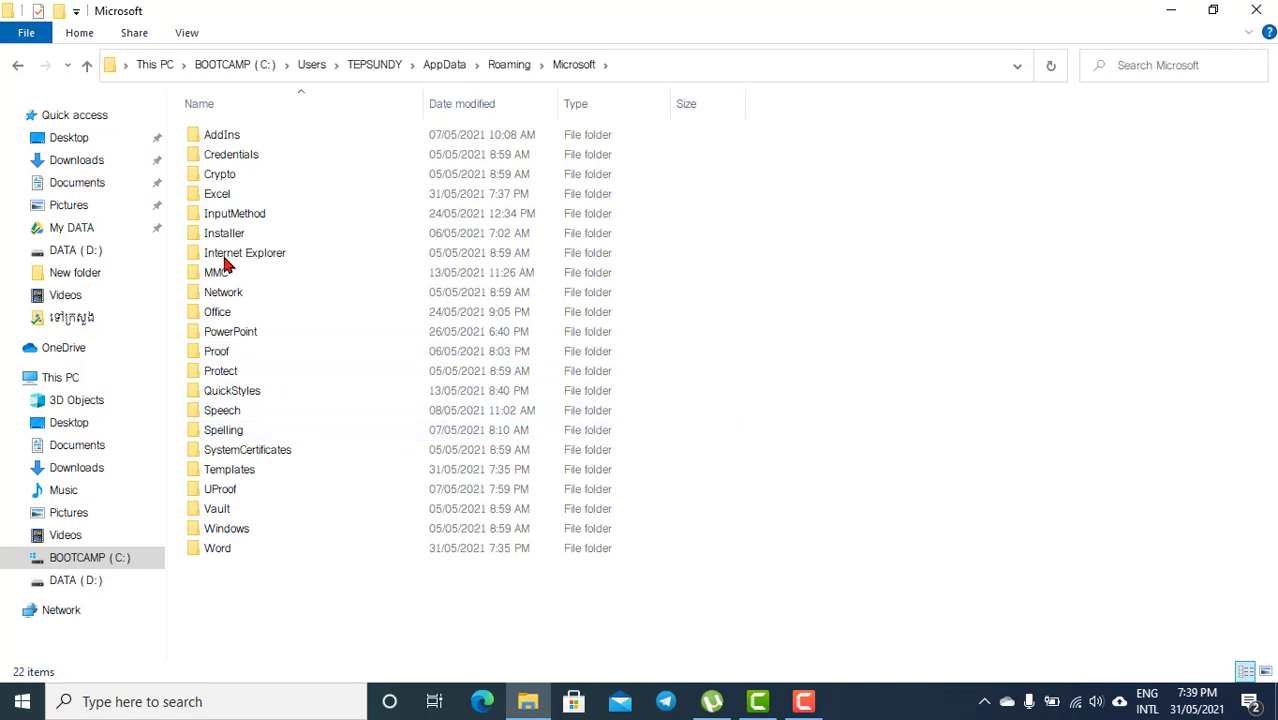
double_click(236, 136)
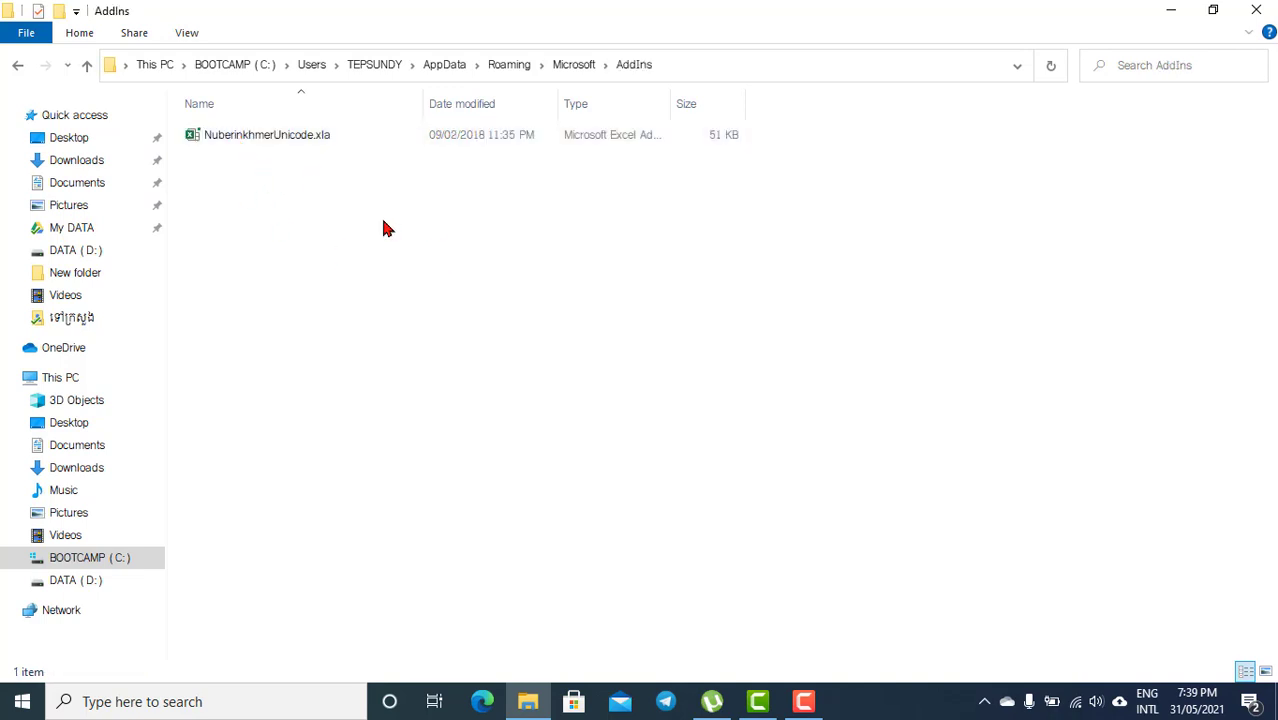
left_click_drag(382, 228, 172, 118)
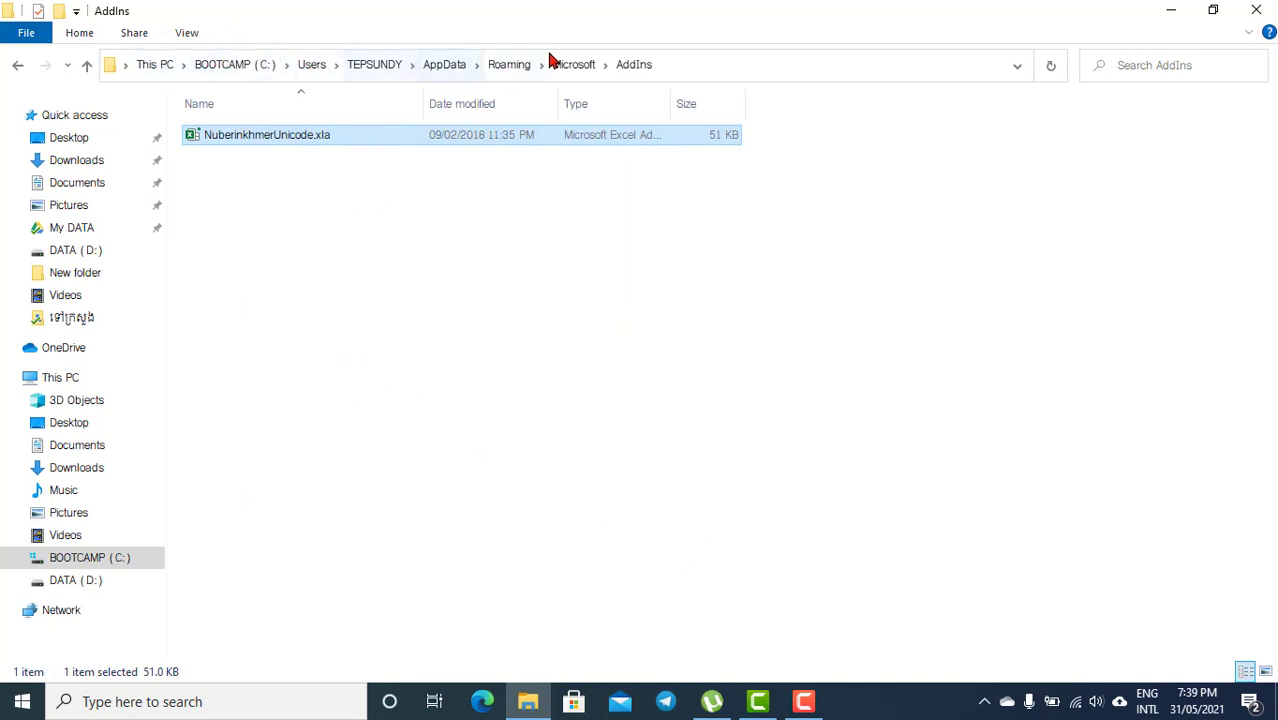
left_click(371, 271)
left_click(1262, 10)
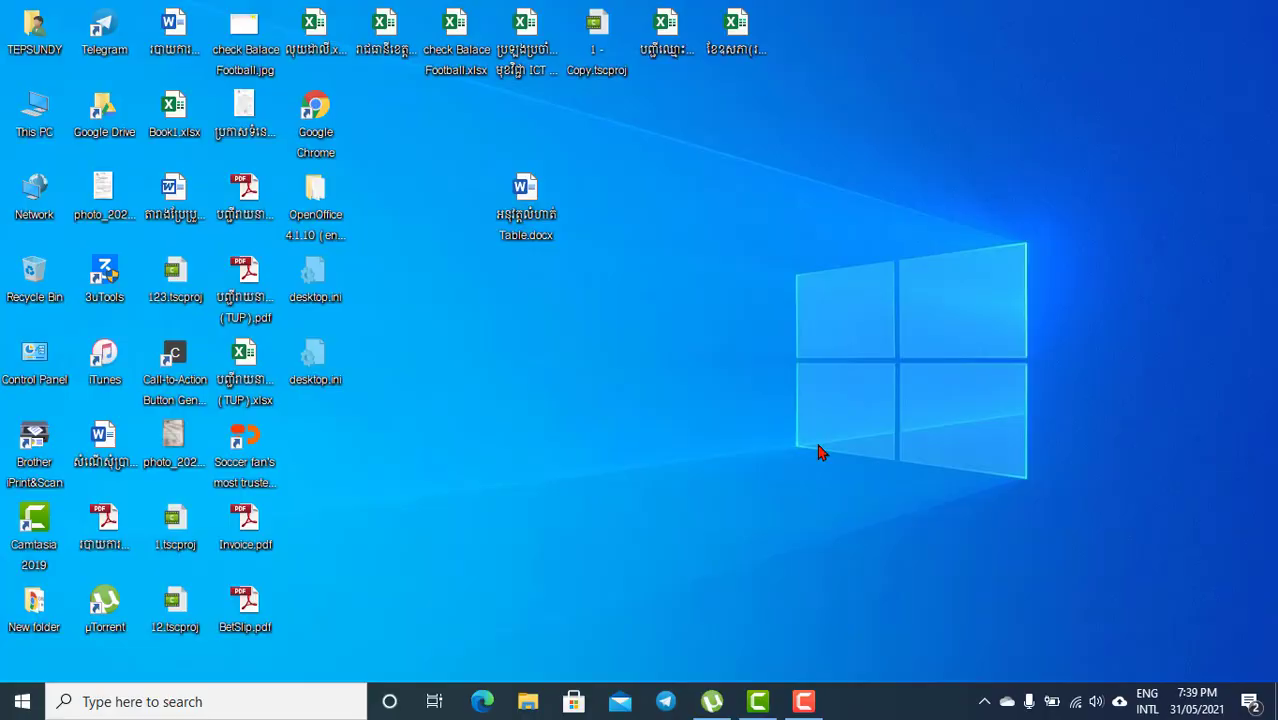
Launch Excel and create a blank workbook.
key("super+e")
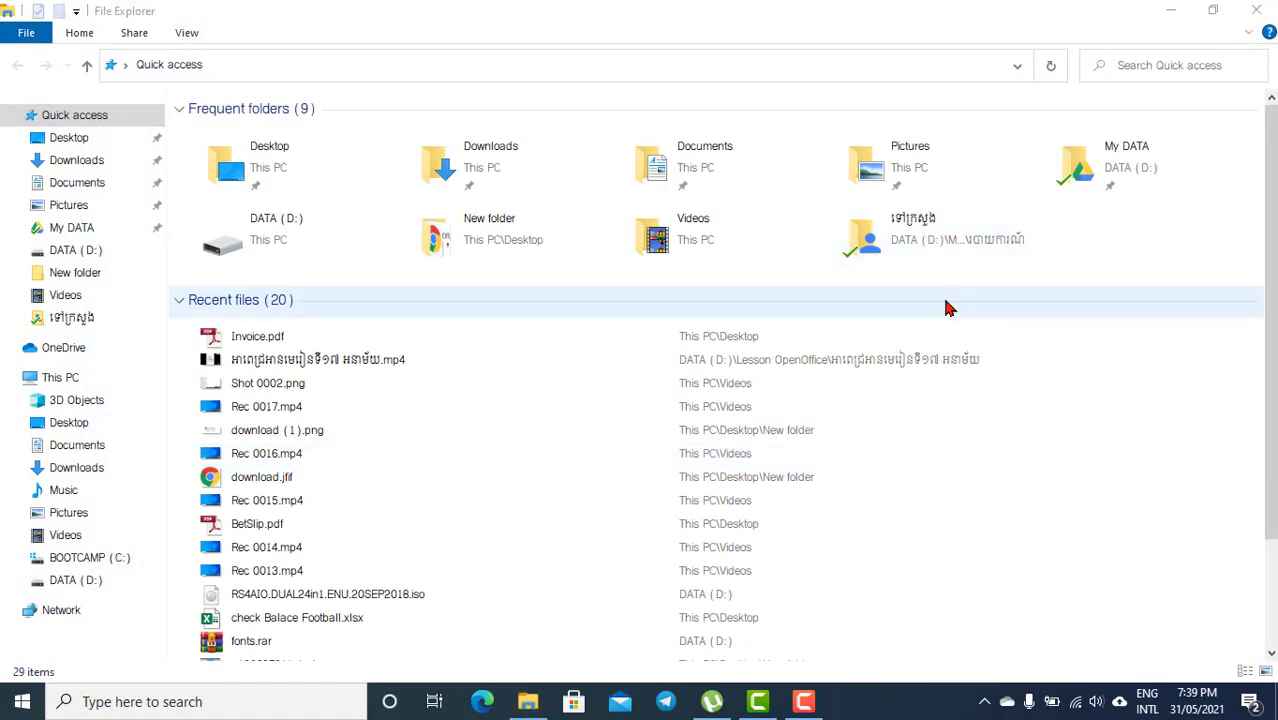
key("super+r")
key("Escape")
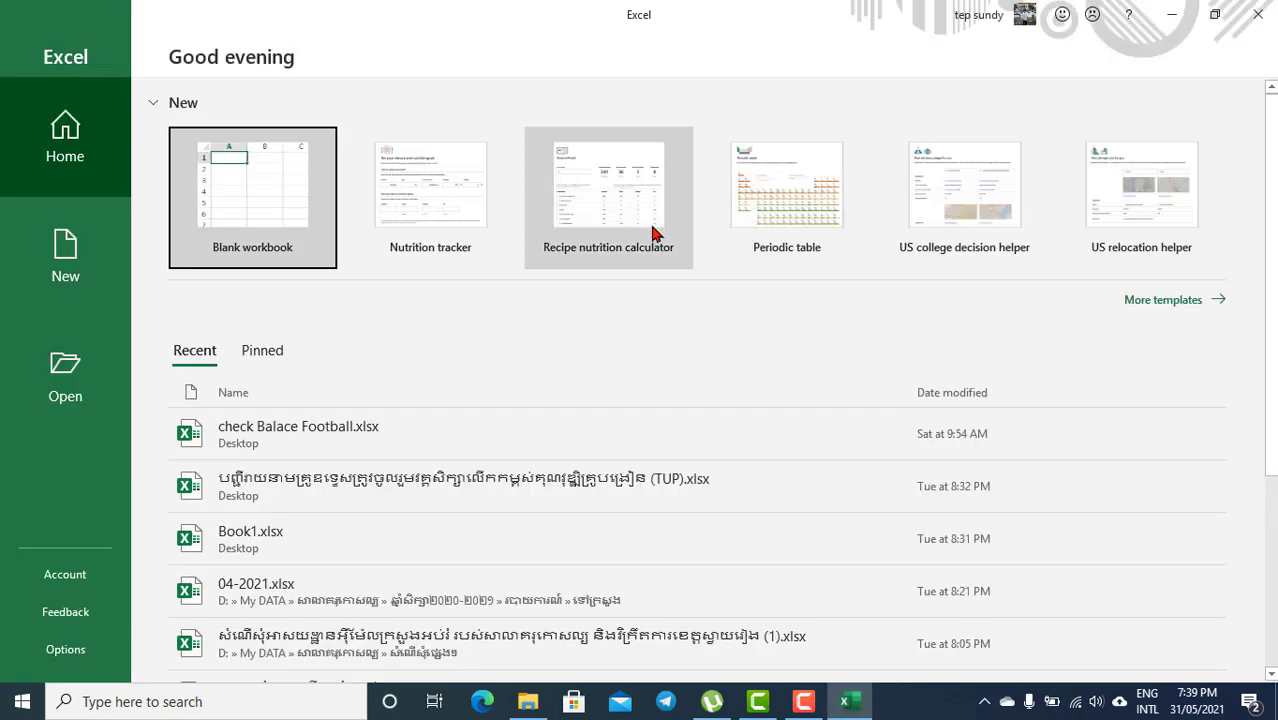
left_click(246, 194)
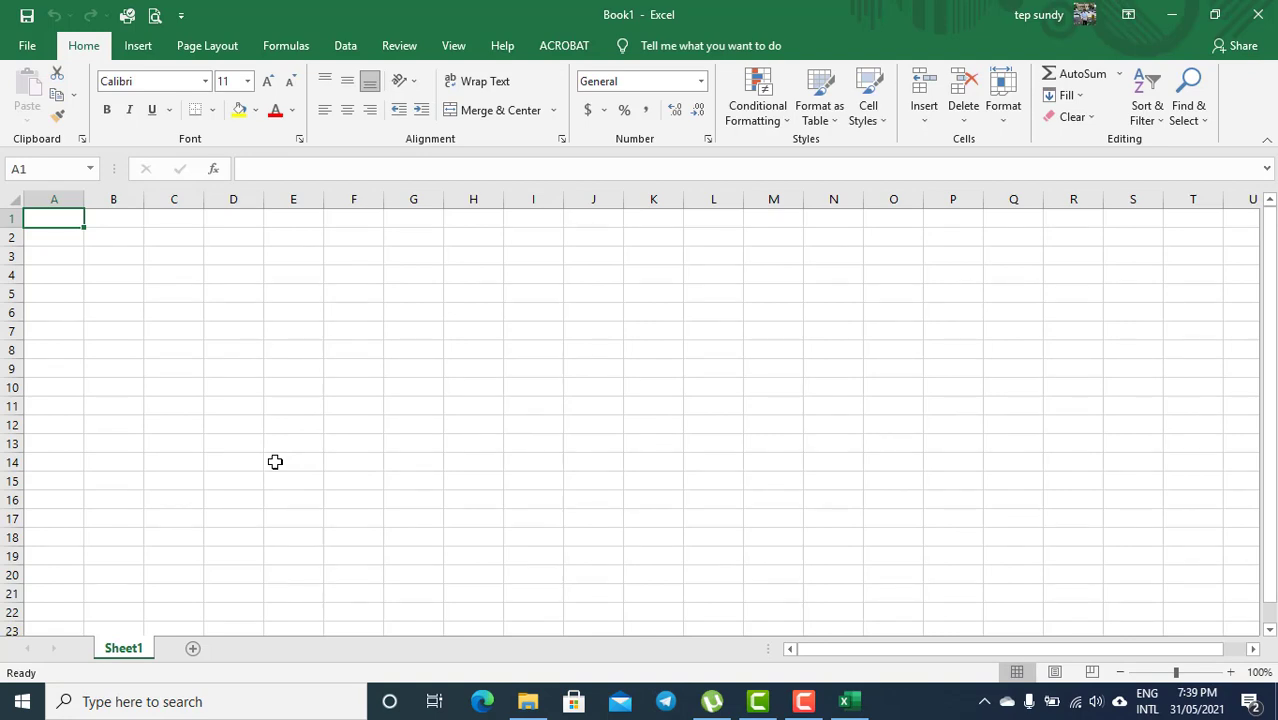
Enable the Nuberinkhmerunicode add-in through Excel Options > Add-ins.
left_click(28, 47)
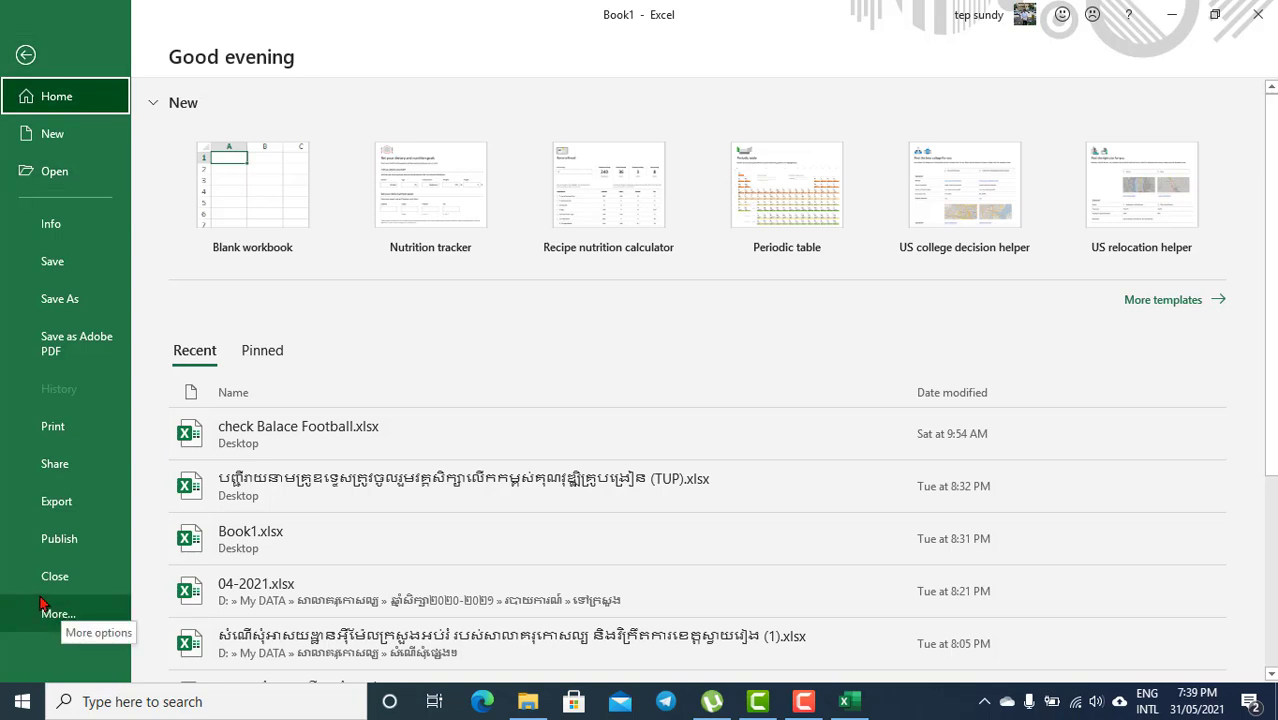
left_click(96, 618)
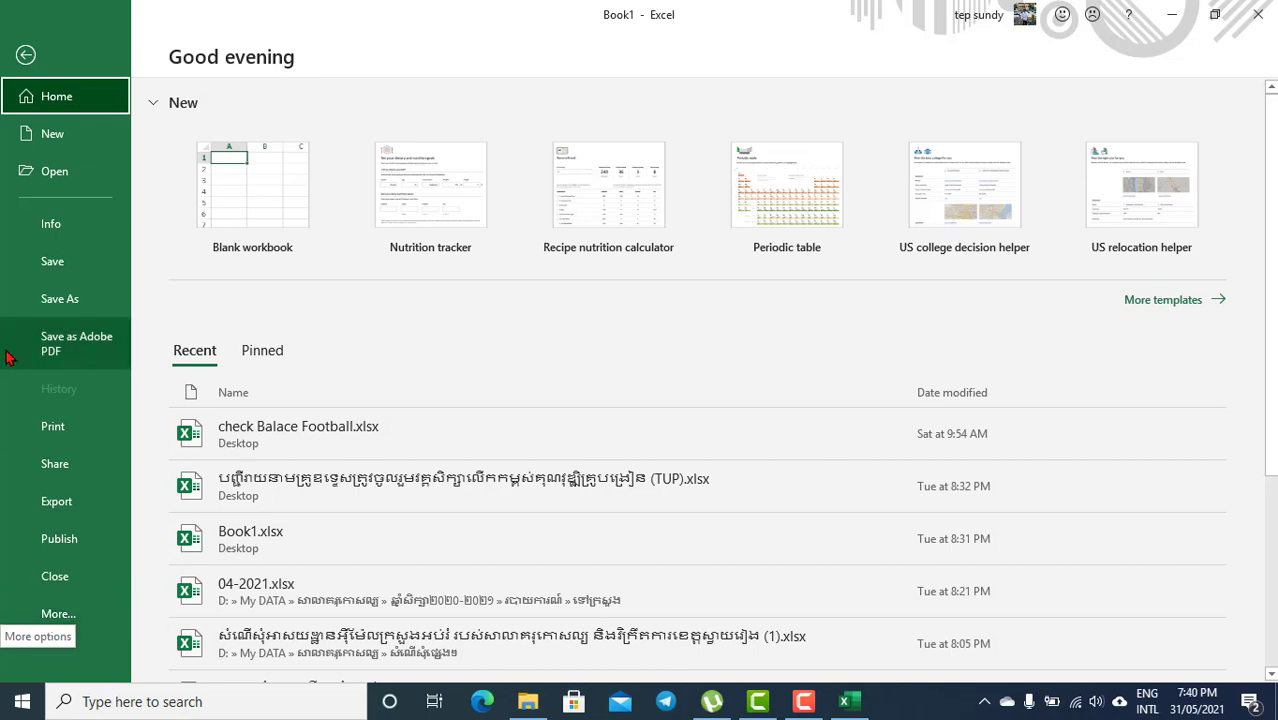
left_click(62, 617)
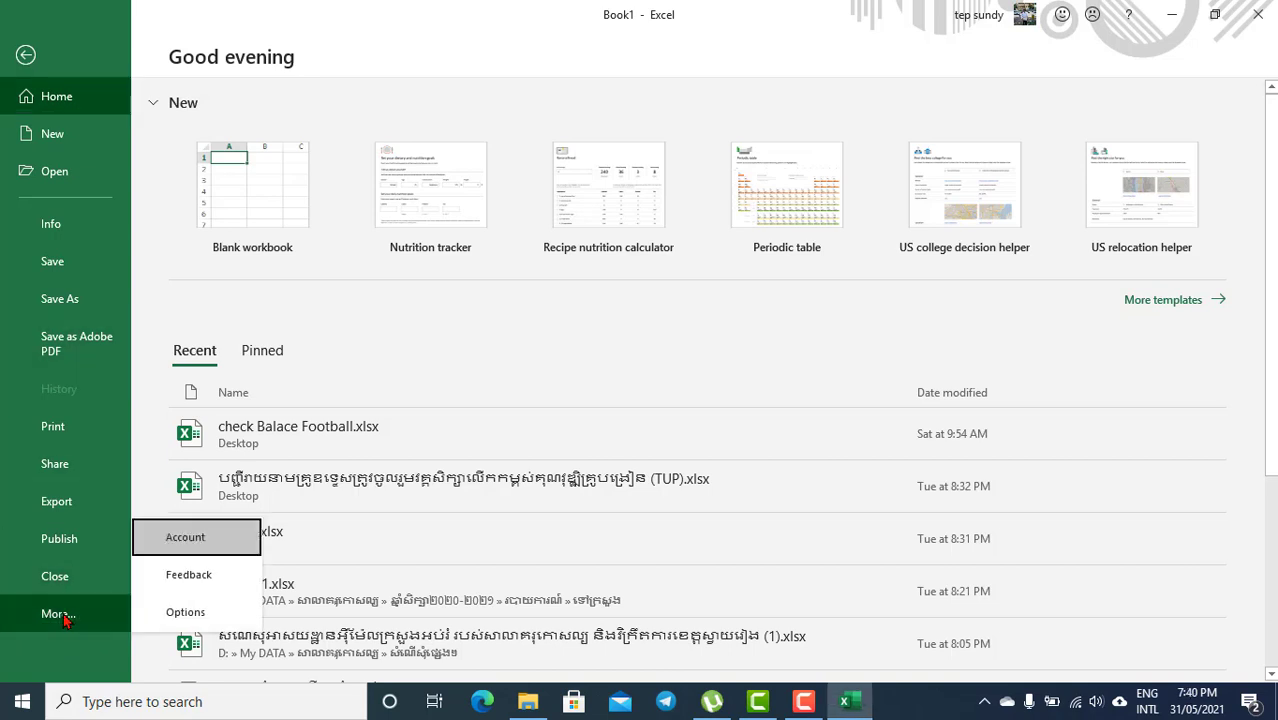
left_click(186, 612)
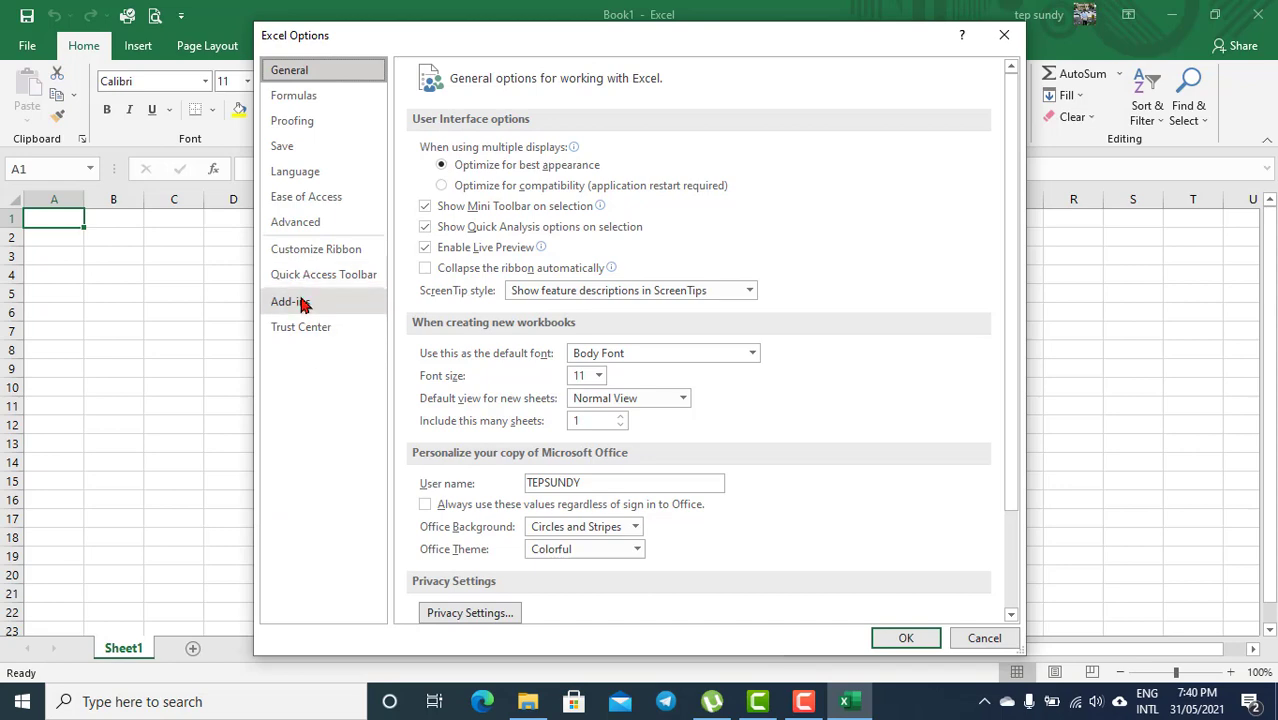
left_click(294, 311)
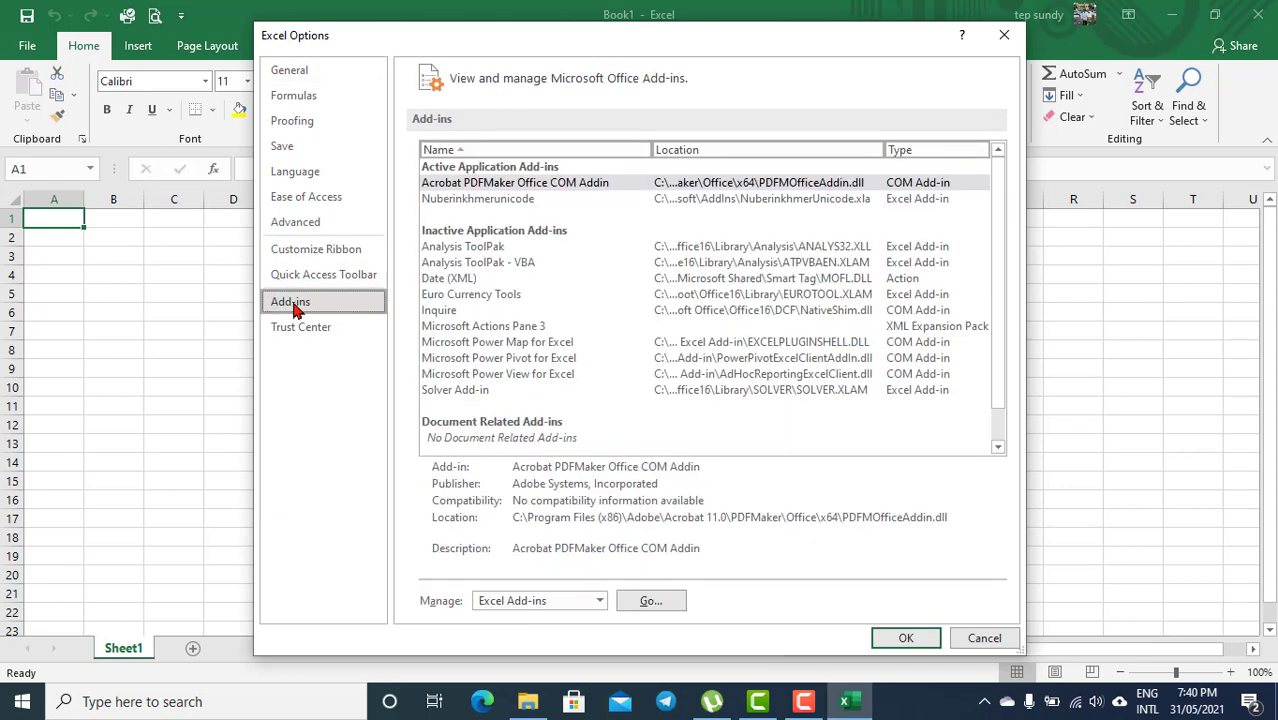
left_click(650, 601)
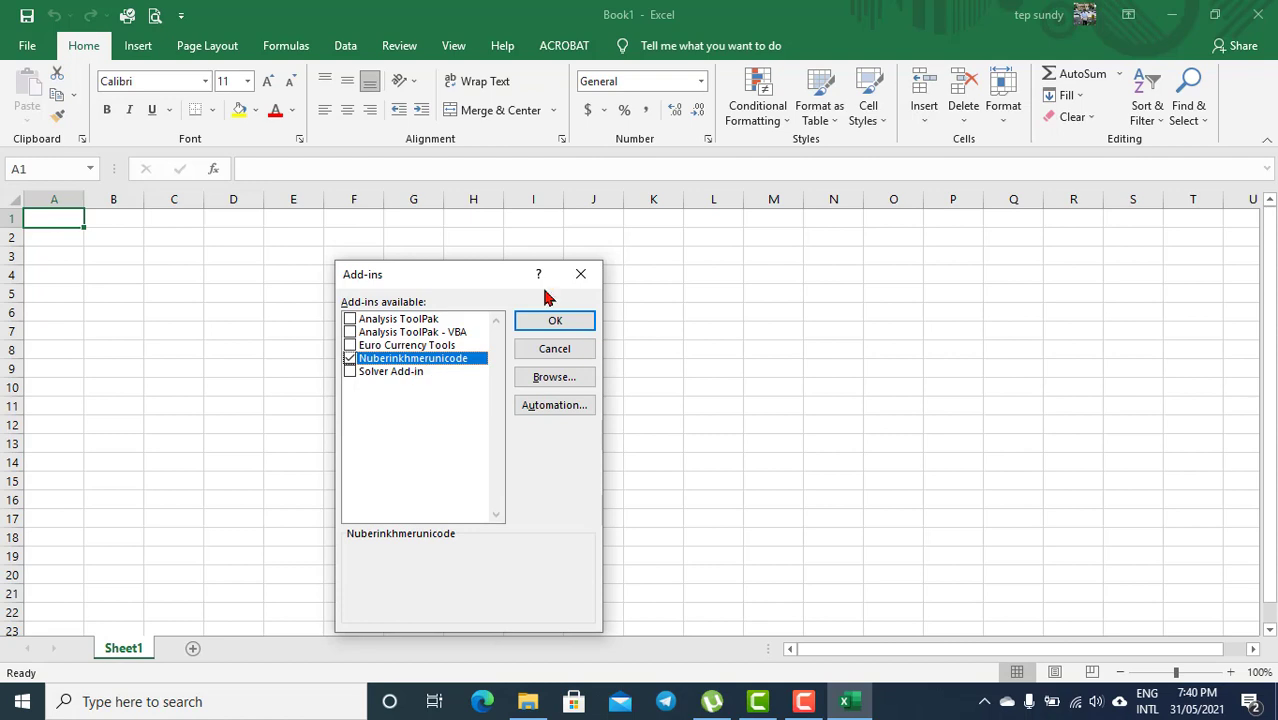
left_click(557, 322)
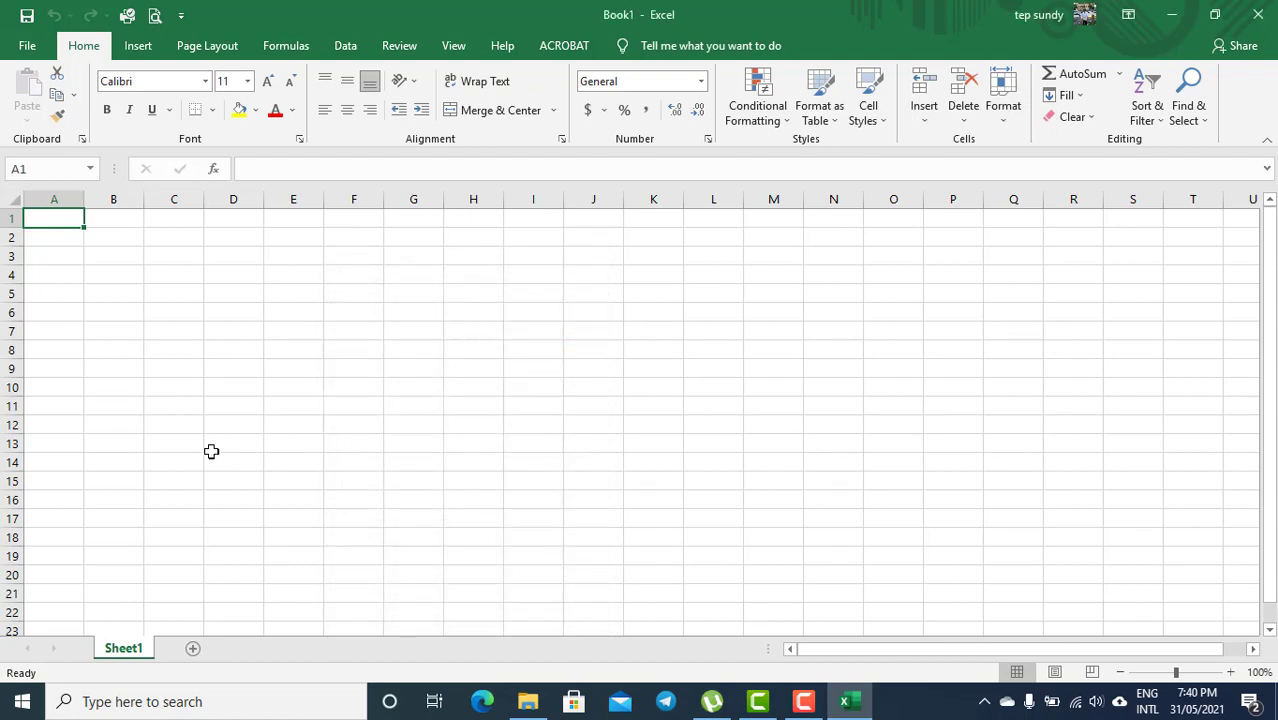
Widen column A and give it Accounting format with symbol None and 0 decimal places.
scroll(211, 449, "up", 3)
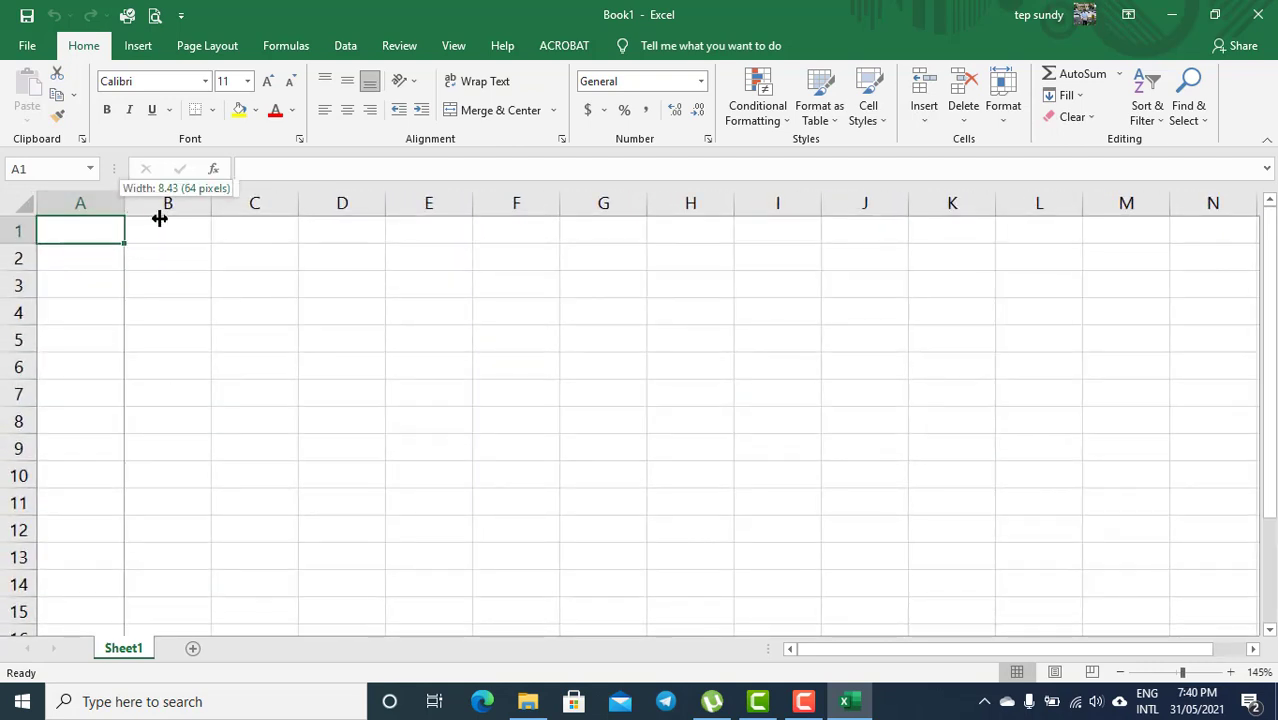
left_click_drag(124, 208, 350, 208)
left_click(208, 203)
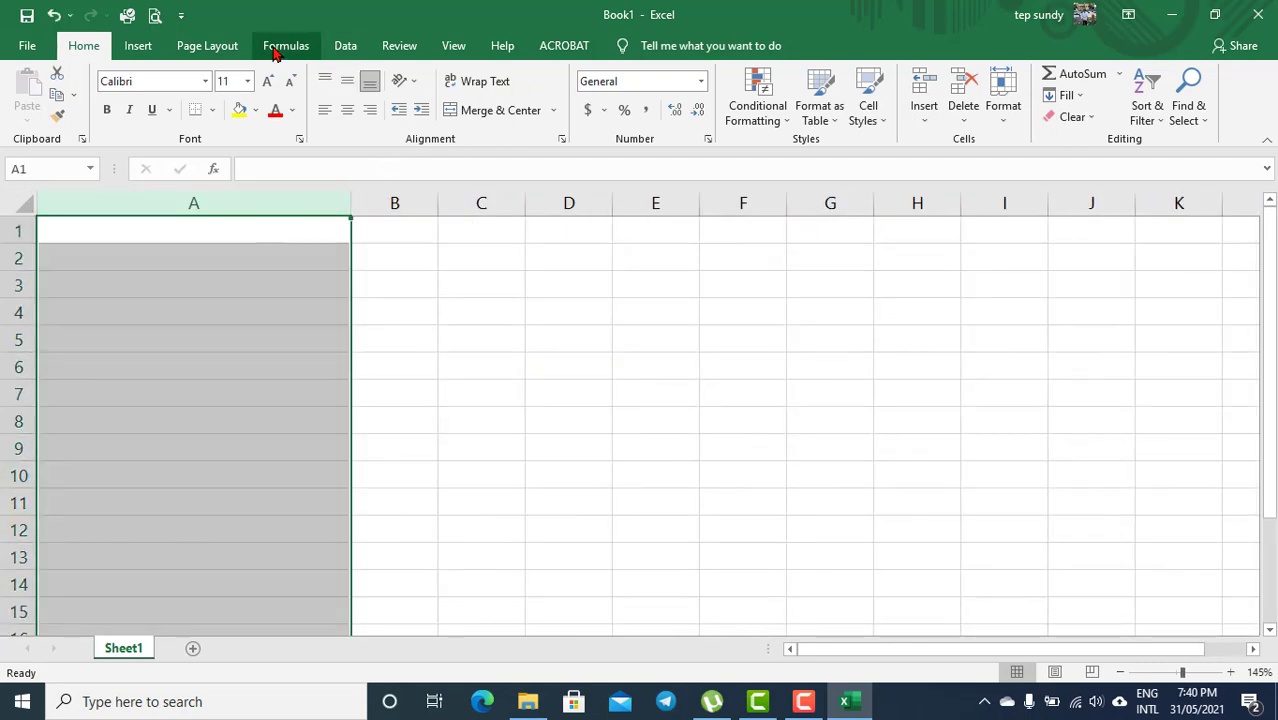
left_click(707, 140)
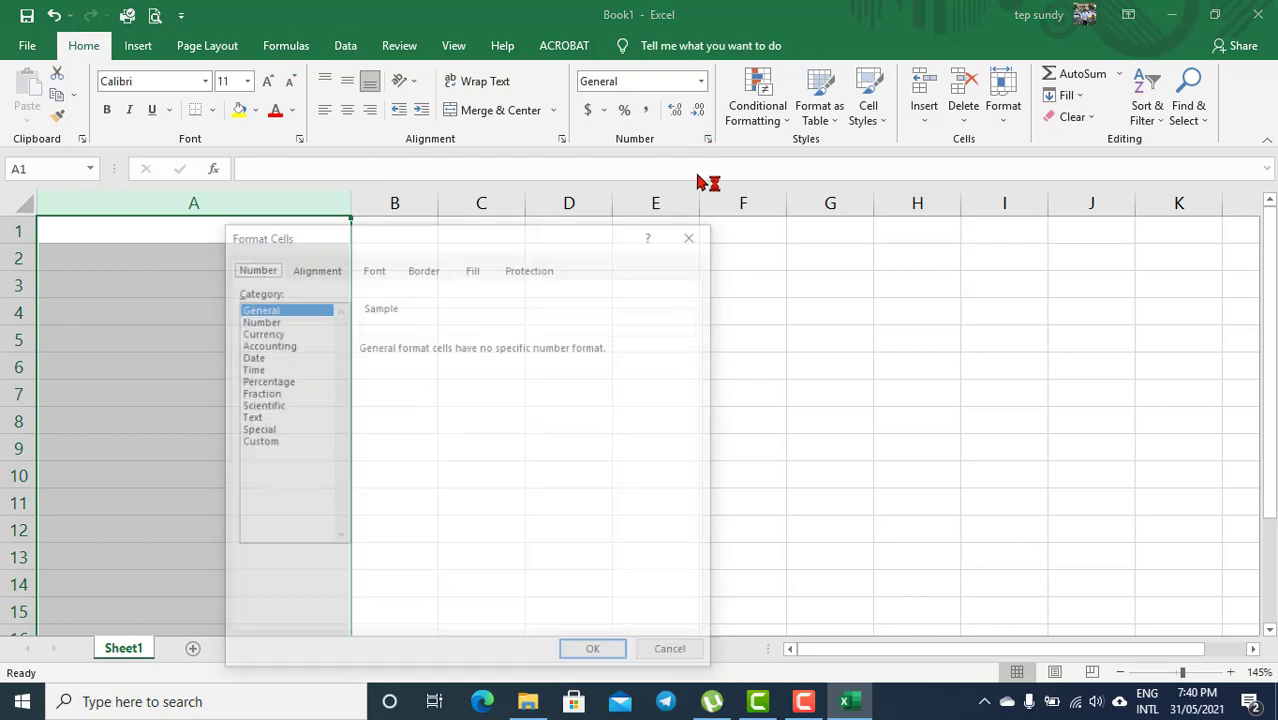
left_click(262, 344)
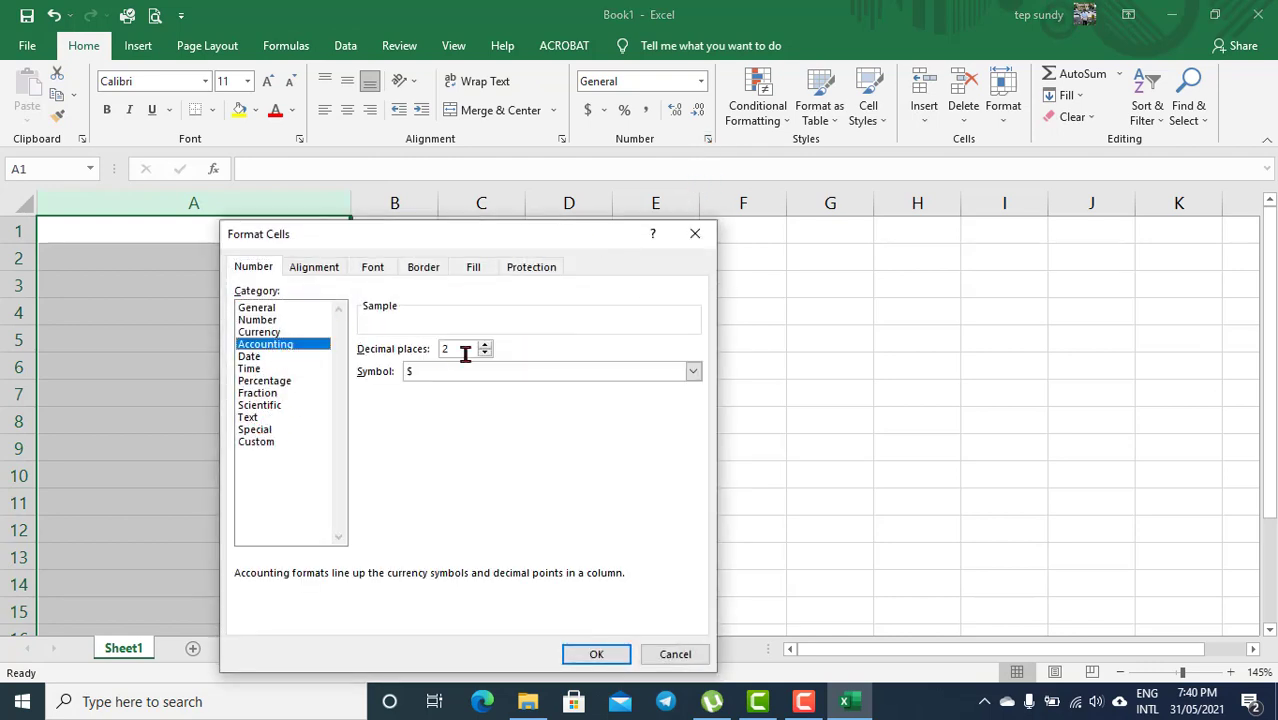
left_click(491, 371)
left_click(444, 390)
left_click(485, 354)
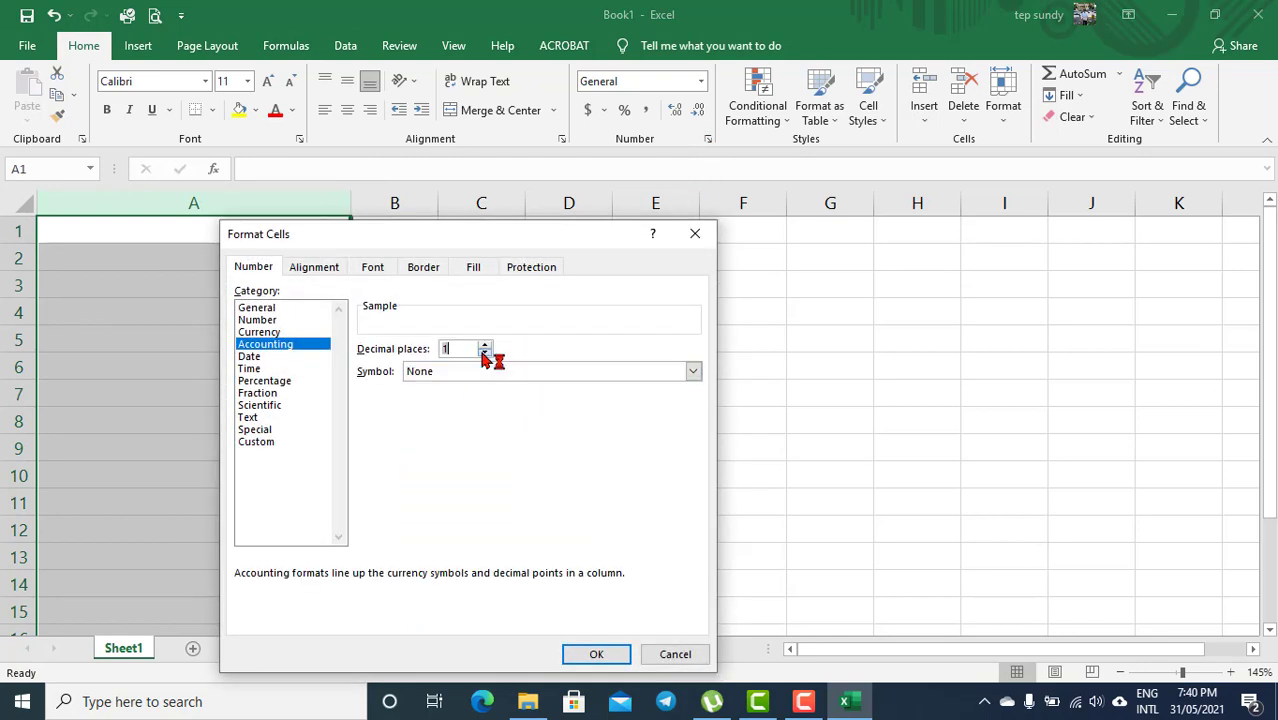
left_click(485, 354)
left_click(595, 655)
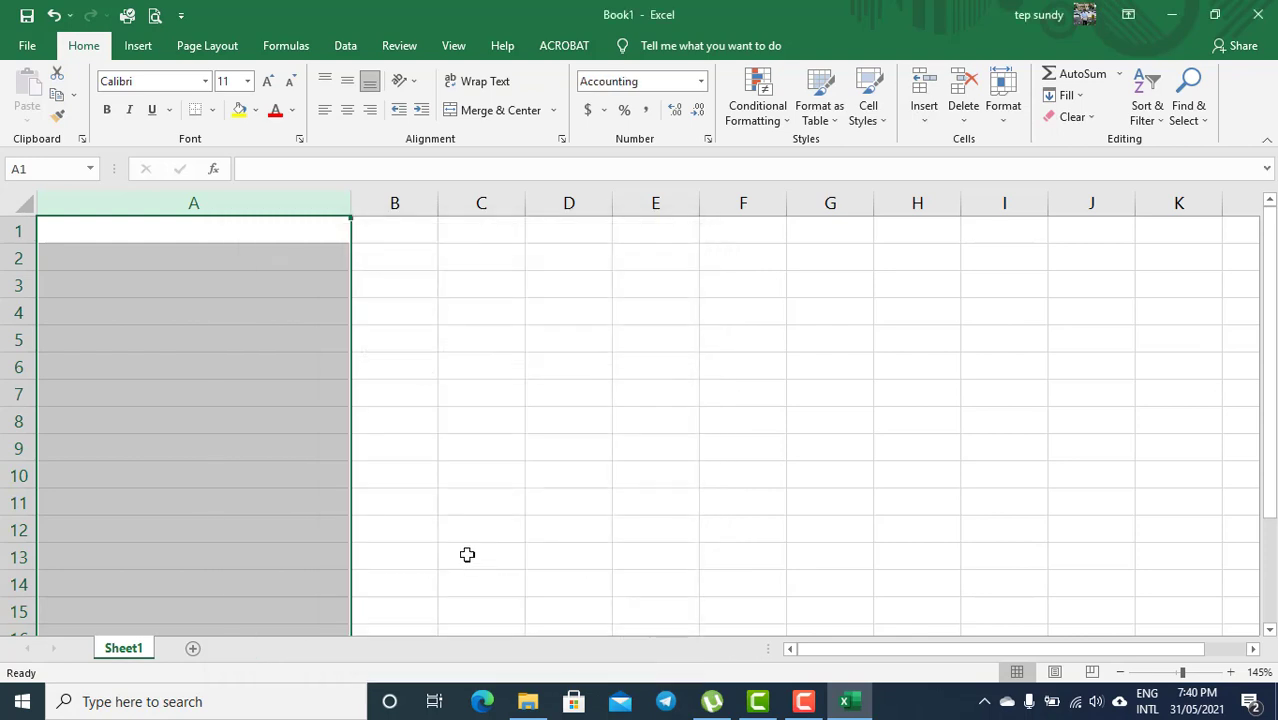
Narrow column A slightly and widen column B to fit long text.
left_click(376, 234)
left_click_drag(350, 206, 254, 206)
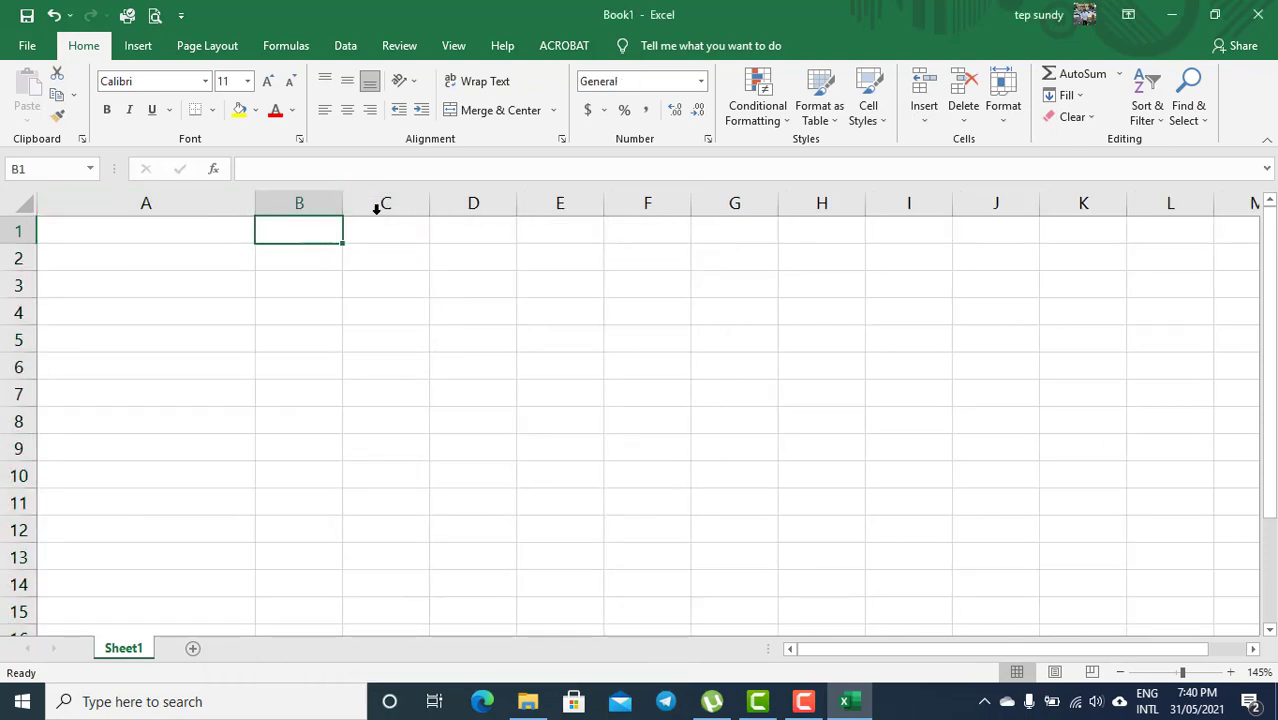
left_click_drag(338, 205, 836, 242)
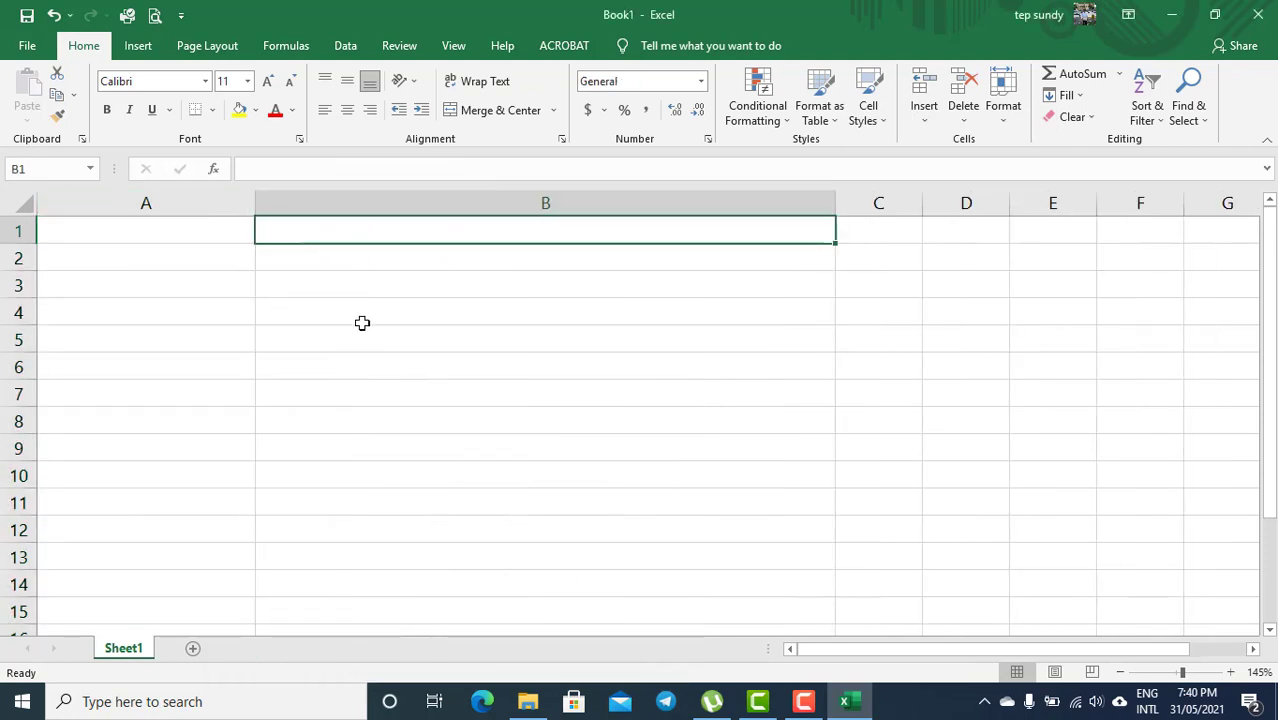
Enter 10,000,000 in A1 and begin a =num formula in B1.
left_click(134, 238)
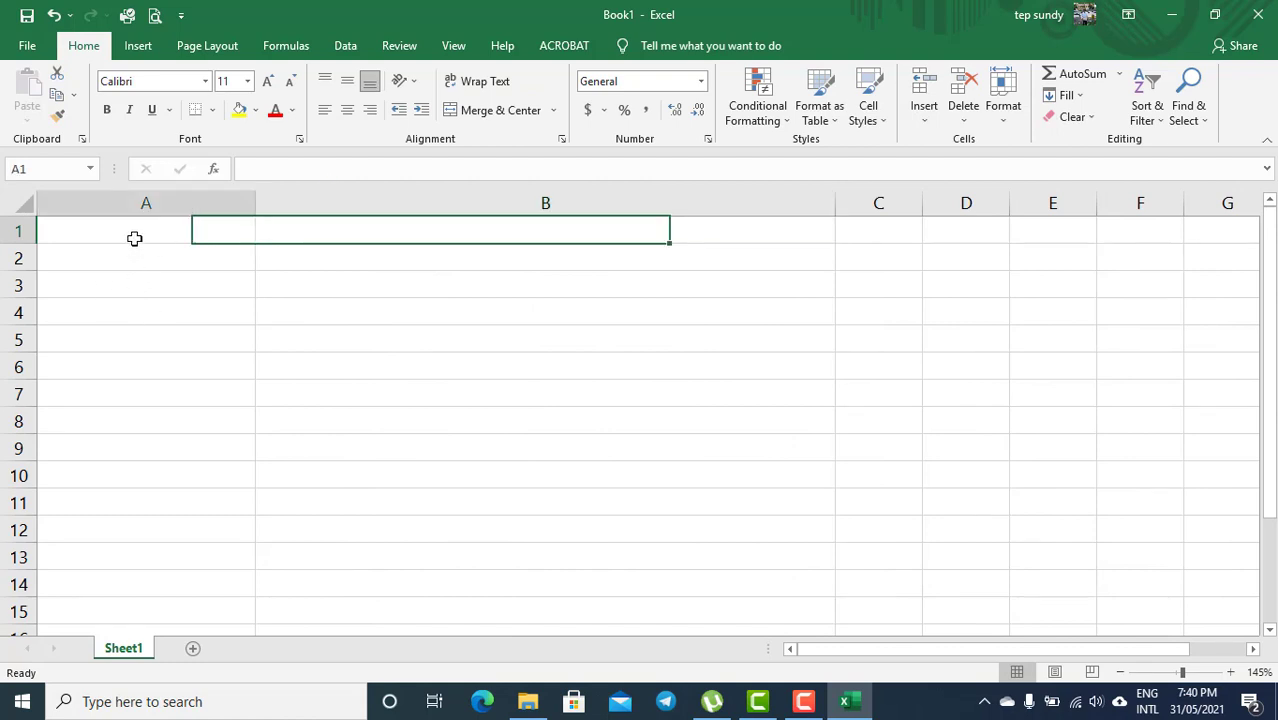
type("10,00")
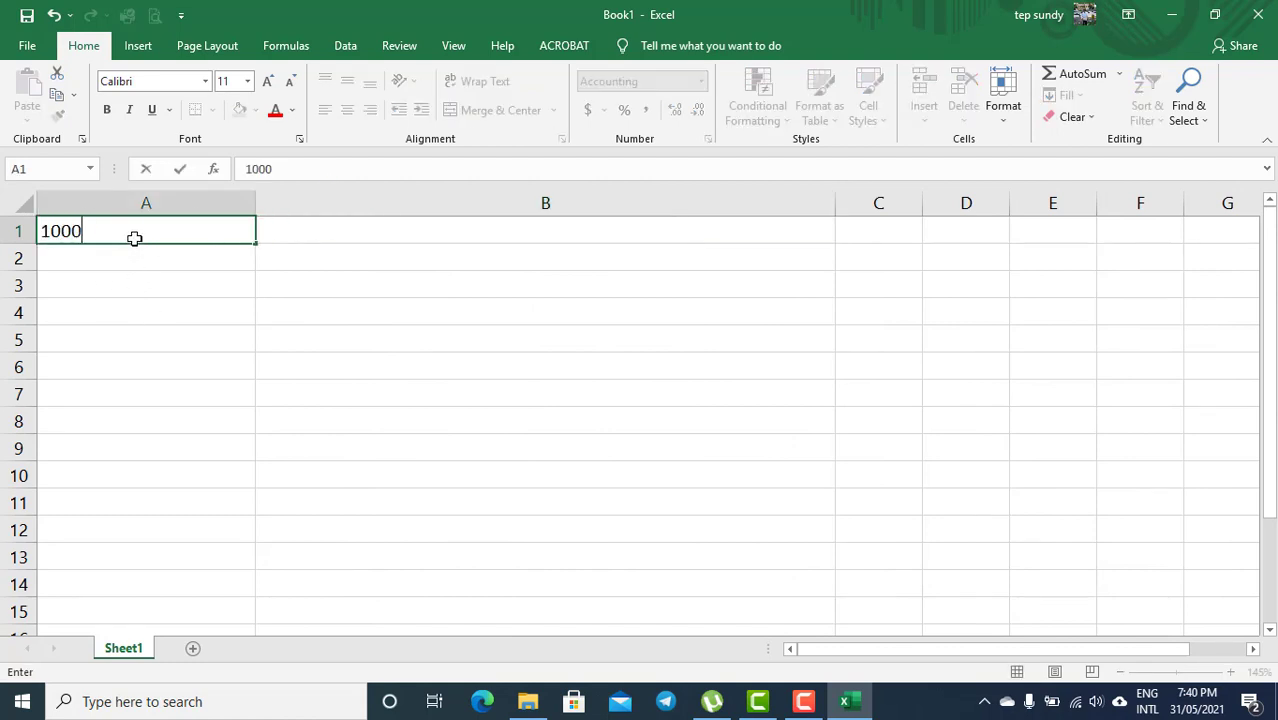
type("0,000")
key("Tab")
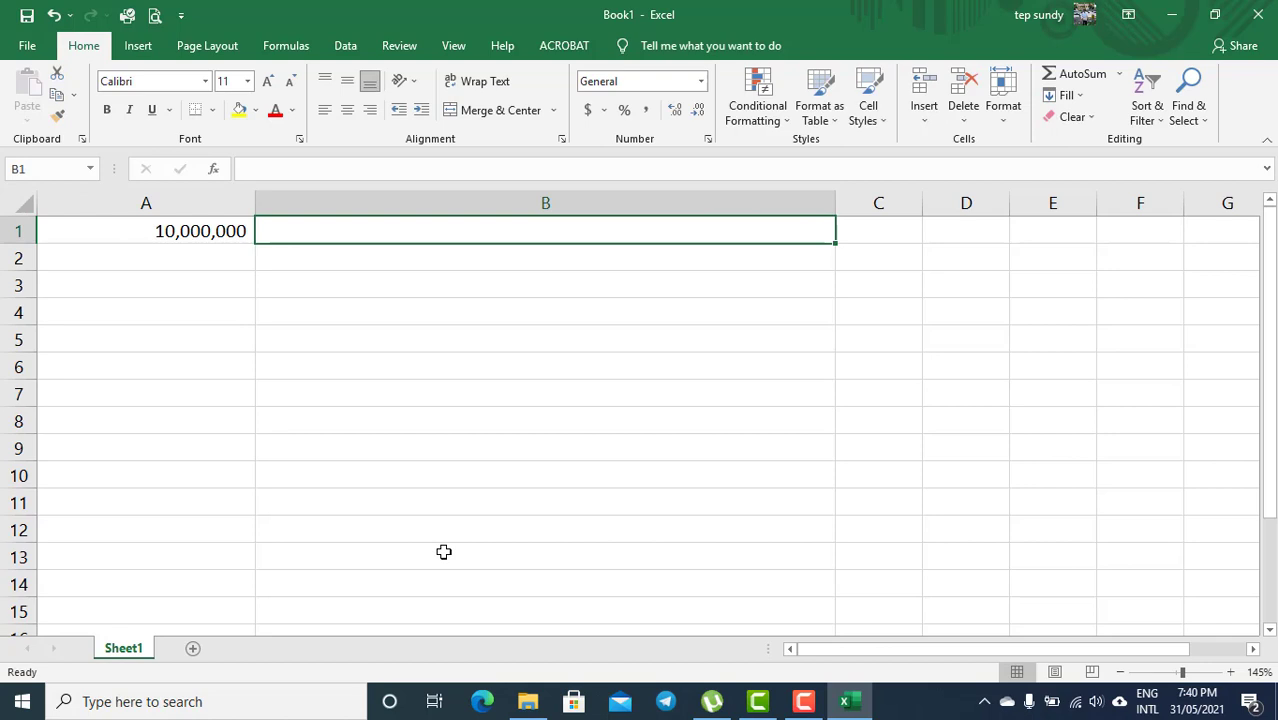
type("=num")
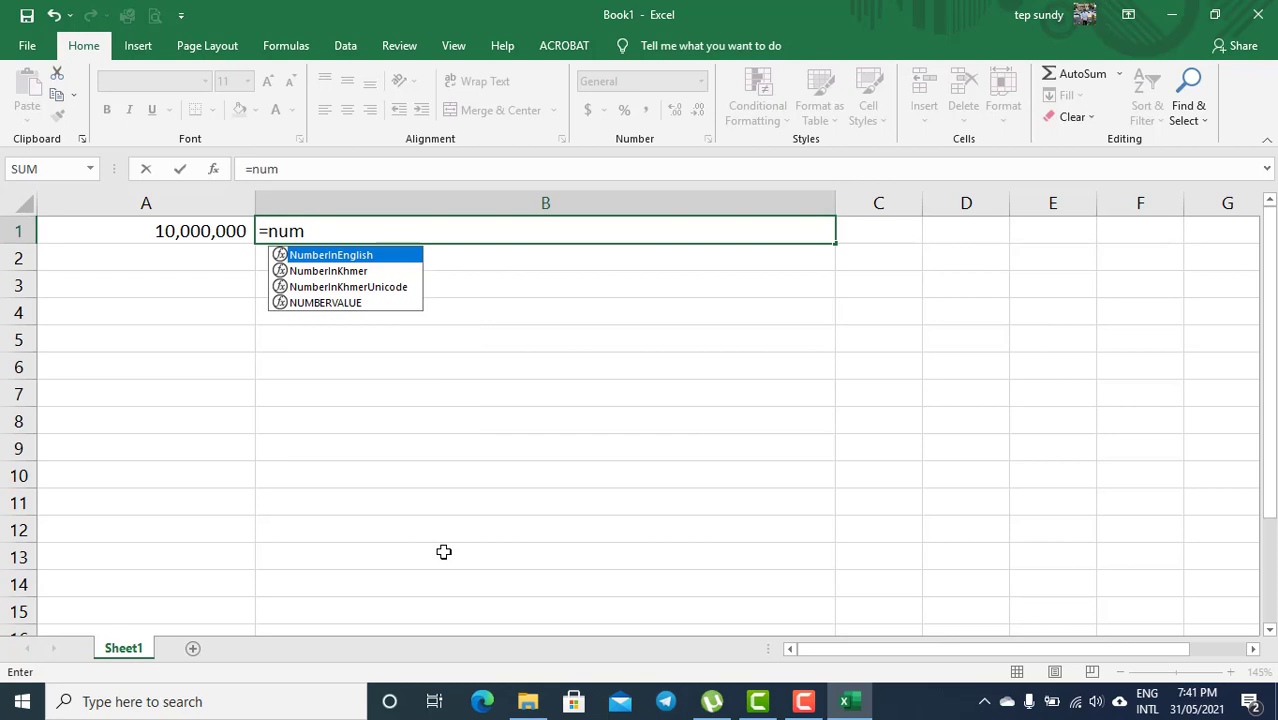
Enter the formula =NumberInKhmerUnicode(A1) in B1.
double_click(366, 288)
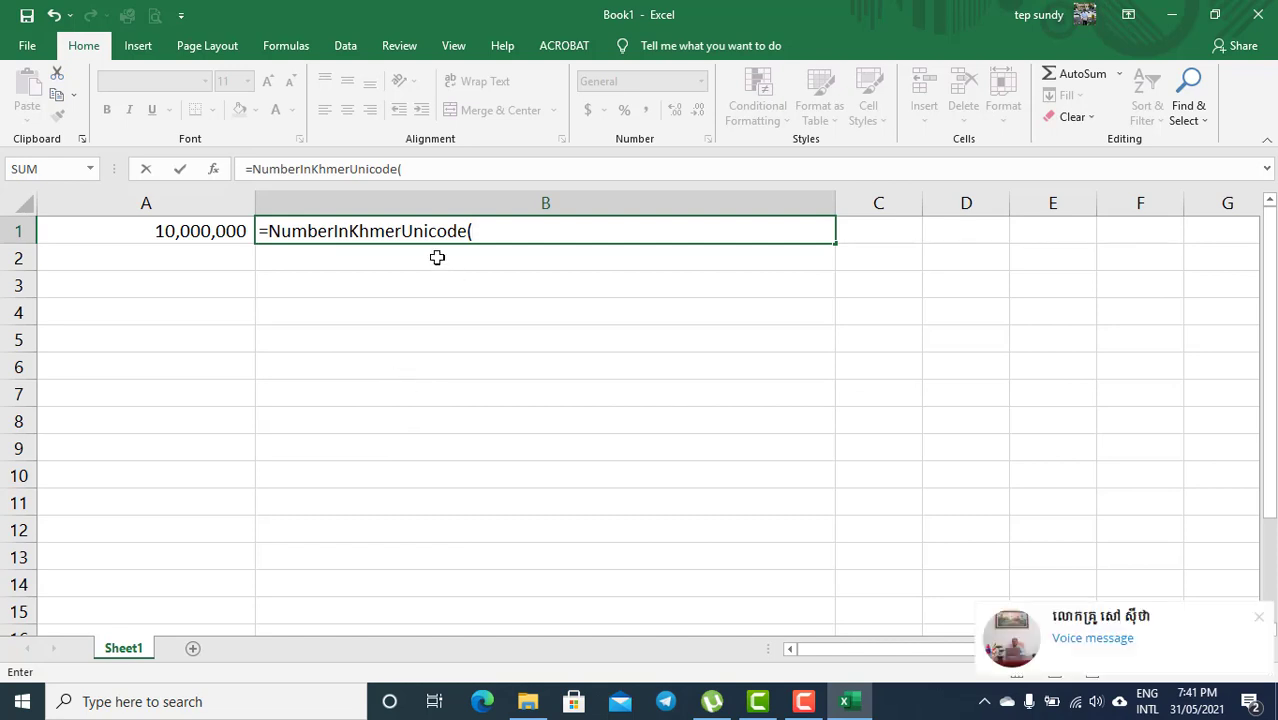
left_click(175, 231)
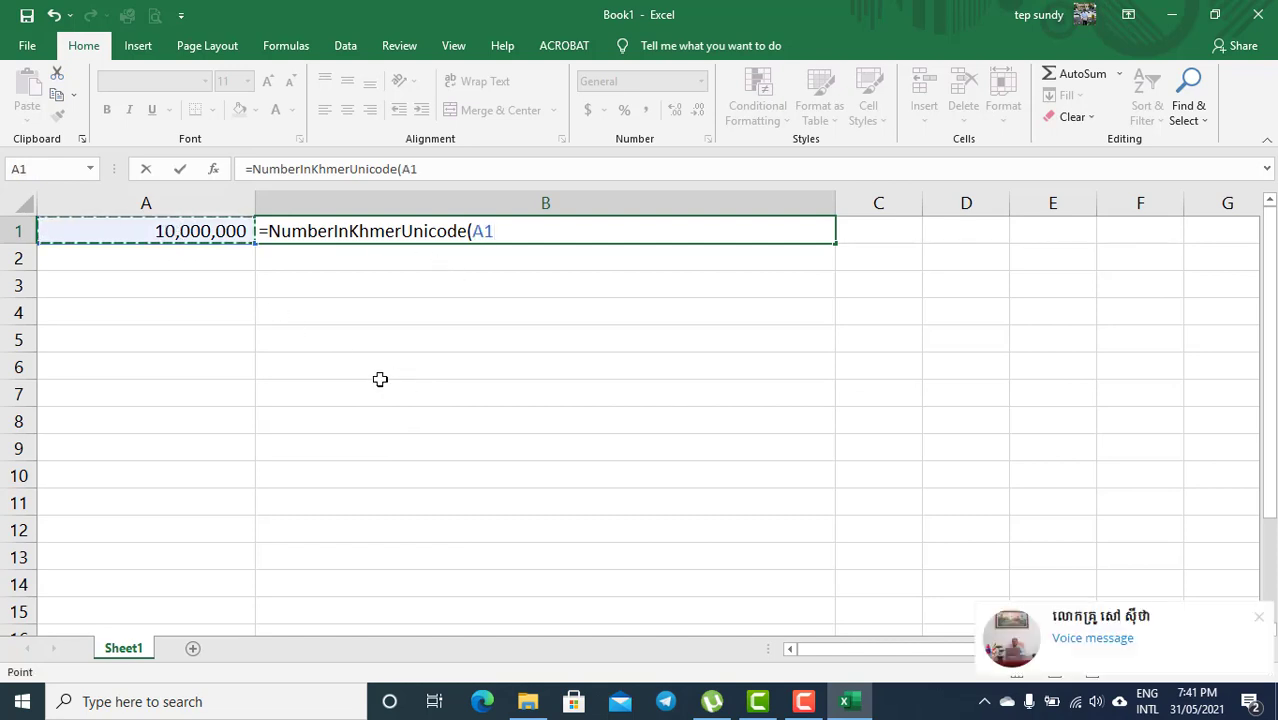
type(")")
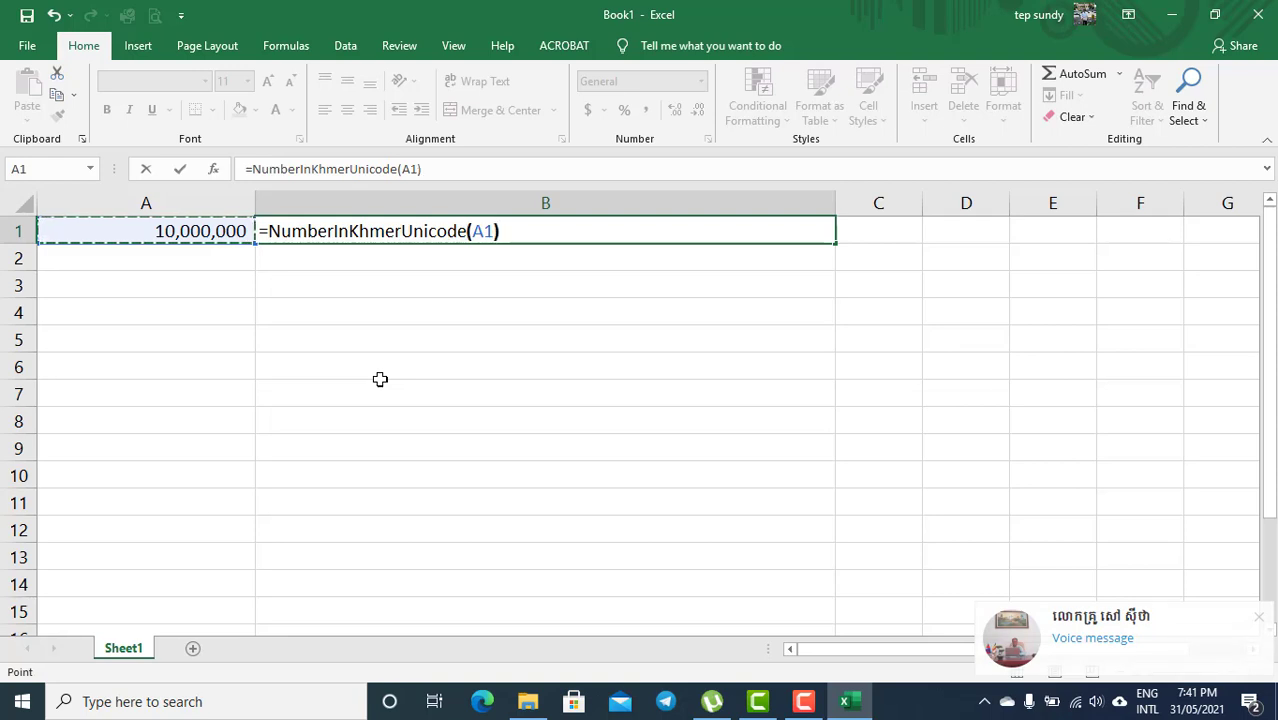
key("Return")
Set column B's font to Khmer OS Siemreap.
left_click(414, 203)
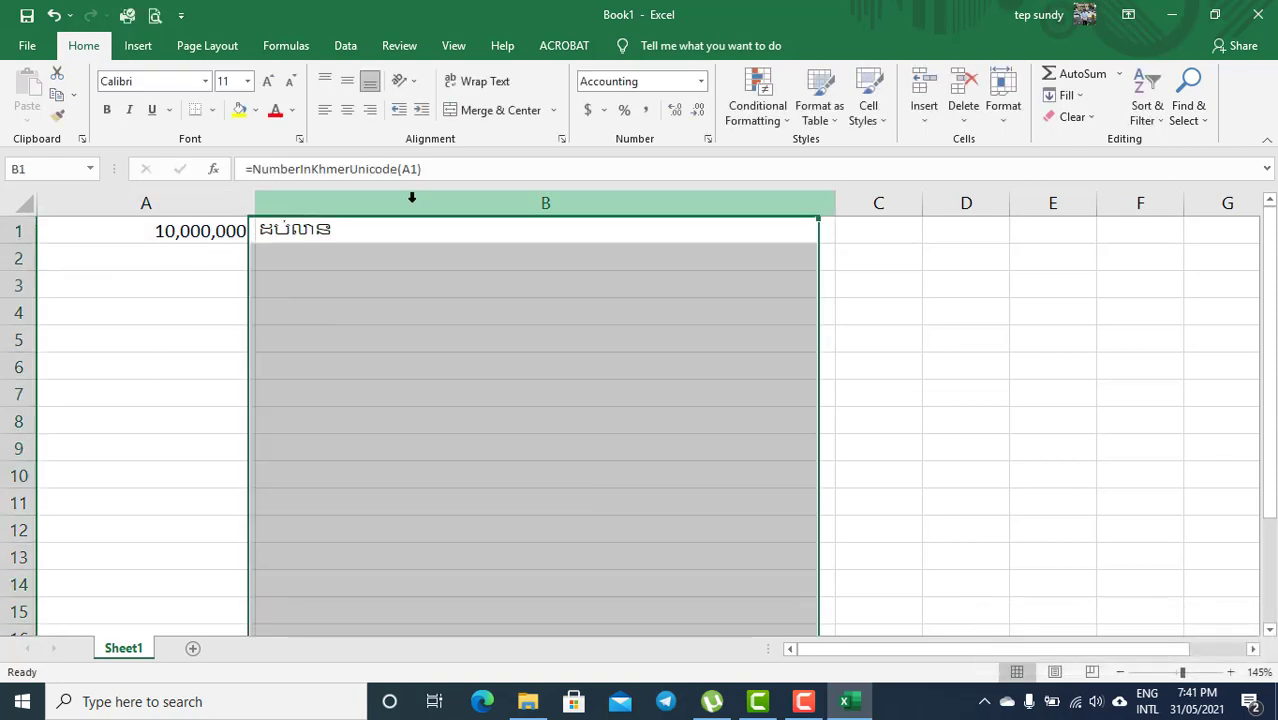
left_click(160, 84)
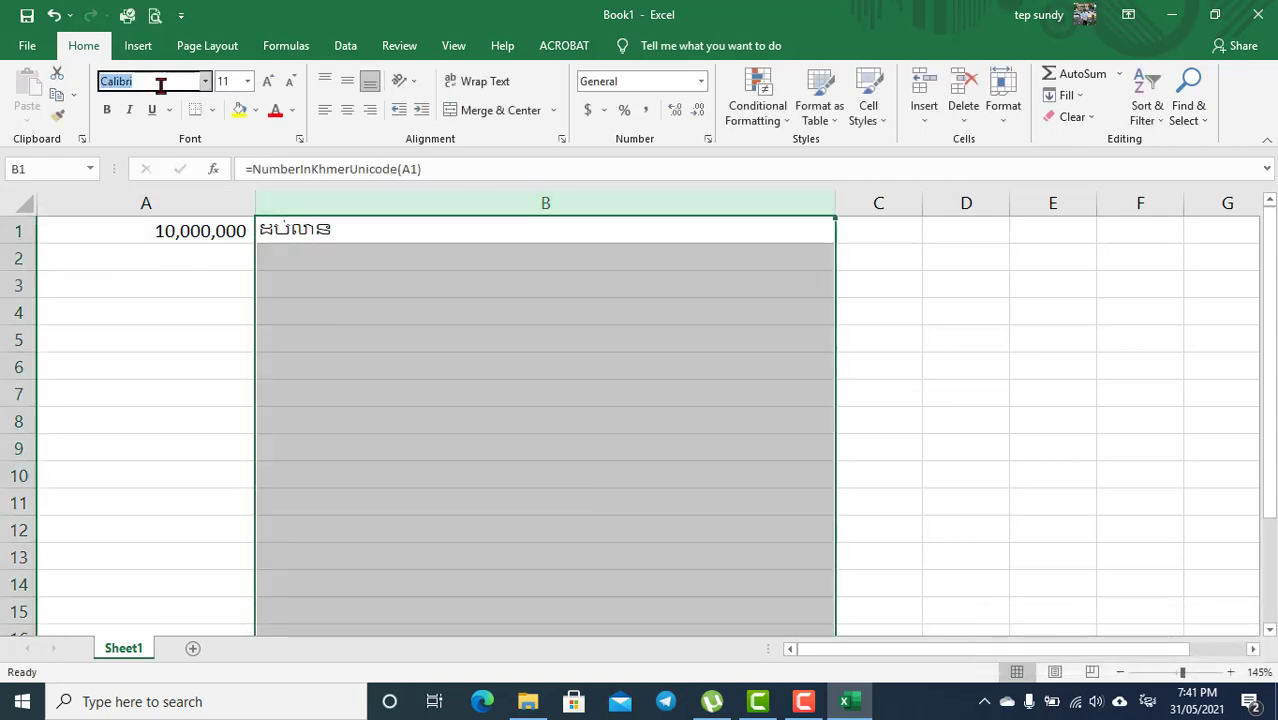
type("Khmer")
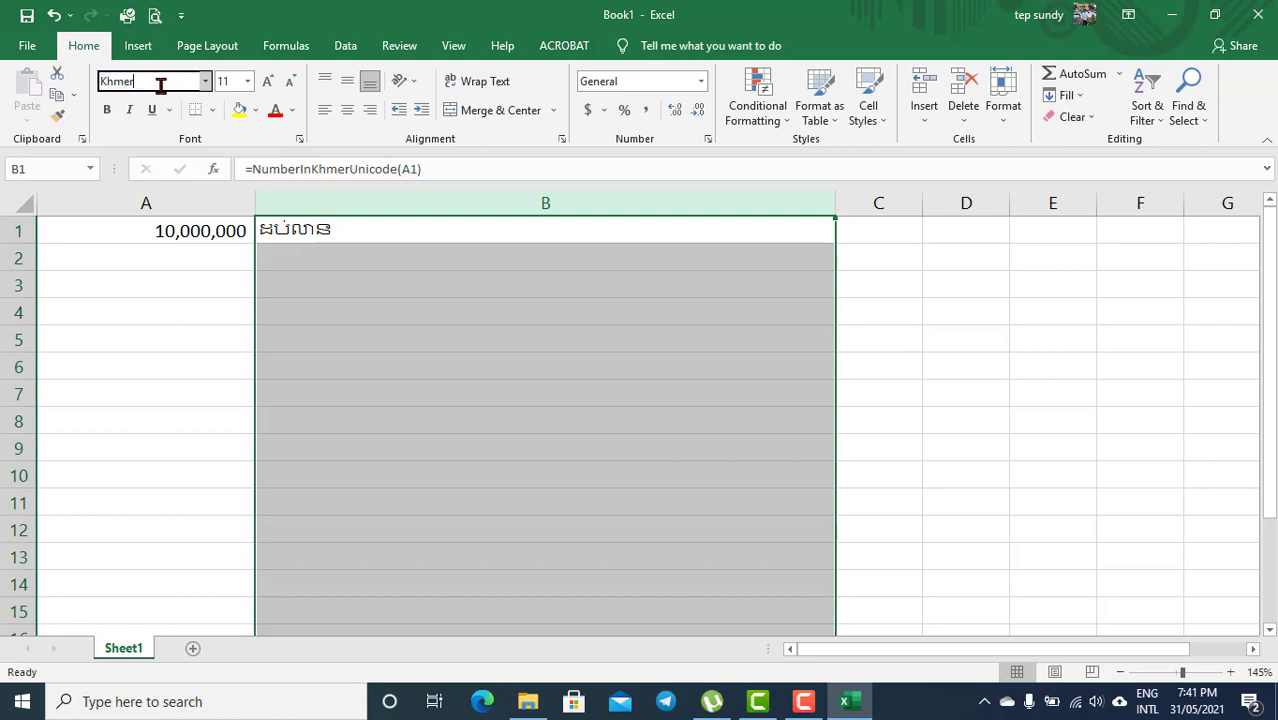
type(" OS Siemreap")
key("Return")
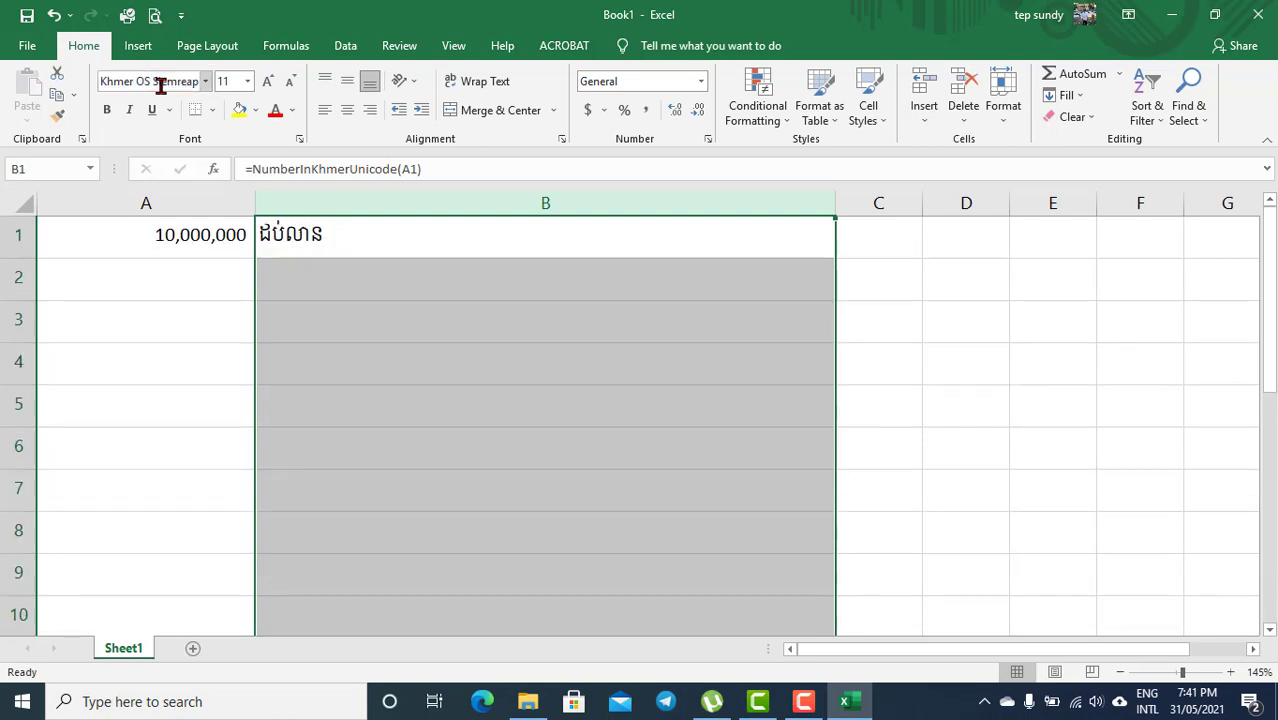
left_click(440, 274)
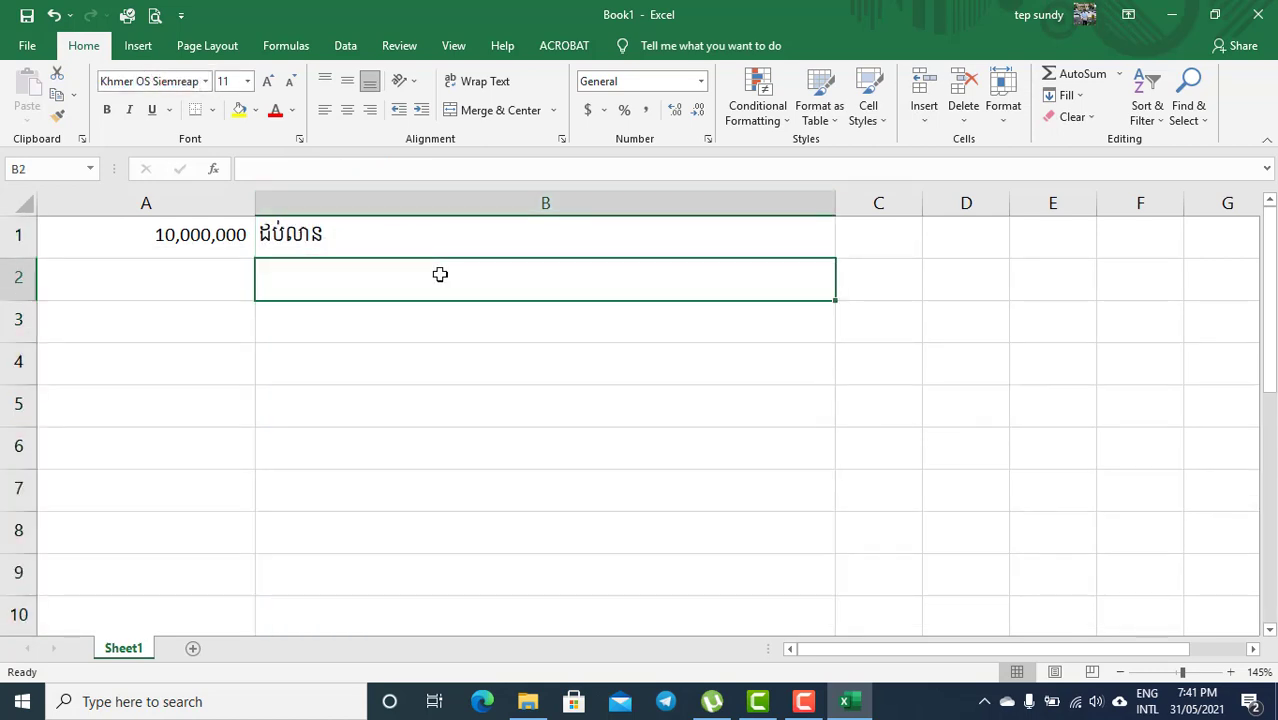
Enter =NumberInKhmerUnicode(A1,"រៀលគត់") in B2 to add the riel currency suffix.
type("=num")
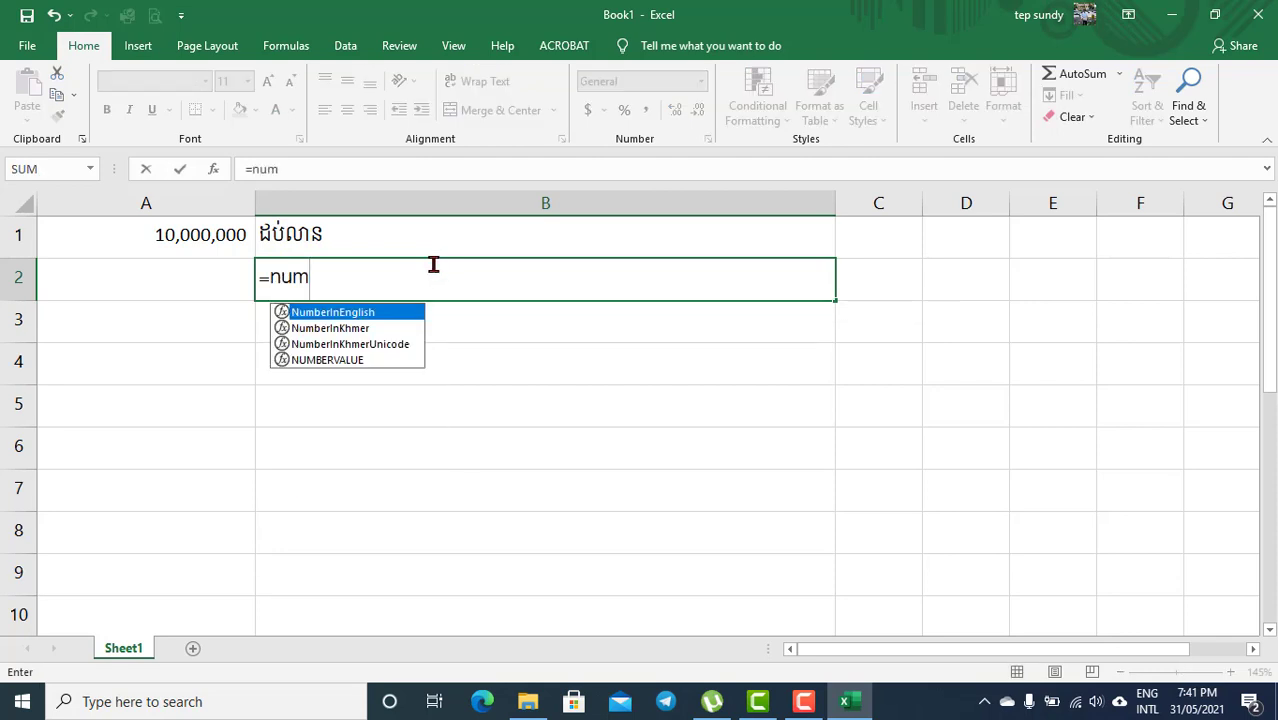
double_click(370, 348)
left_click(181, 240)
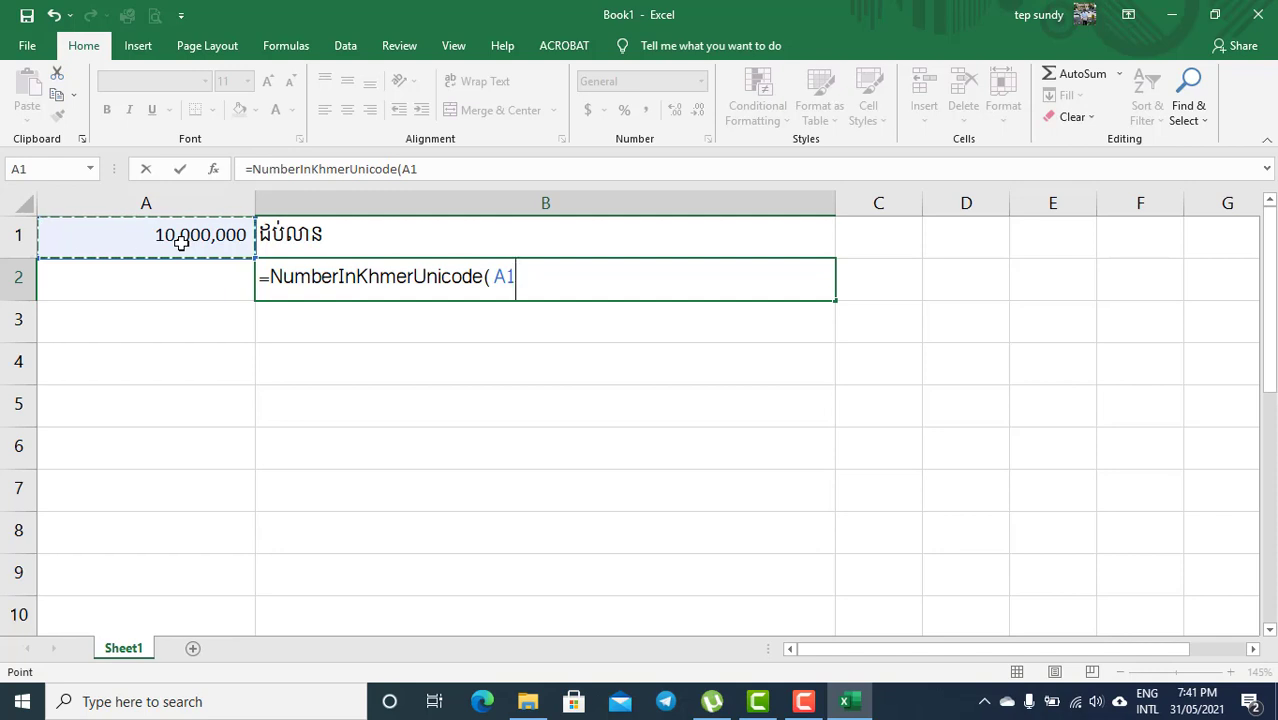
type(",")
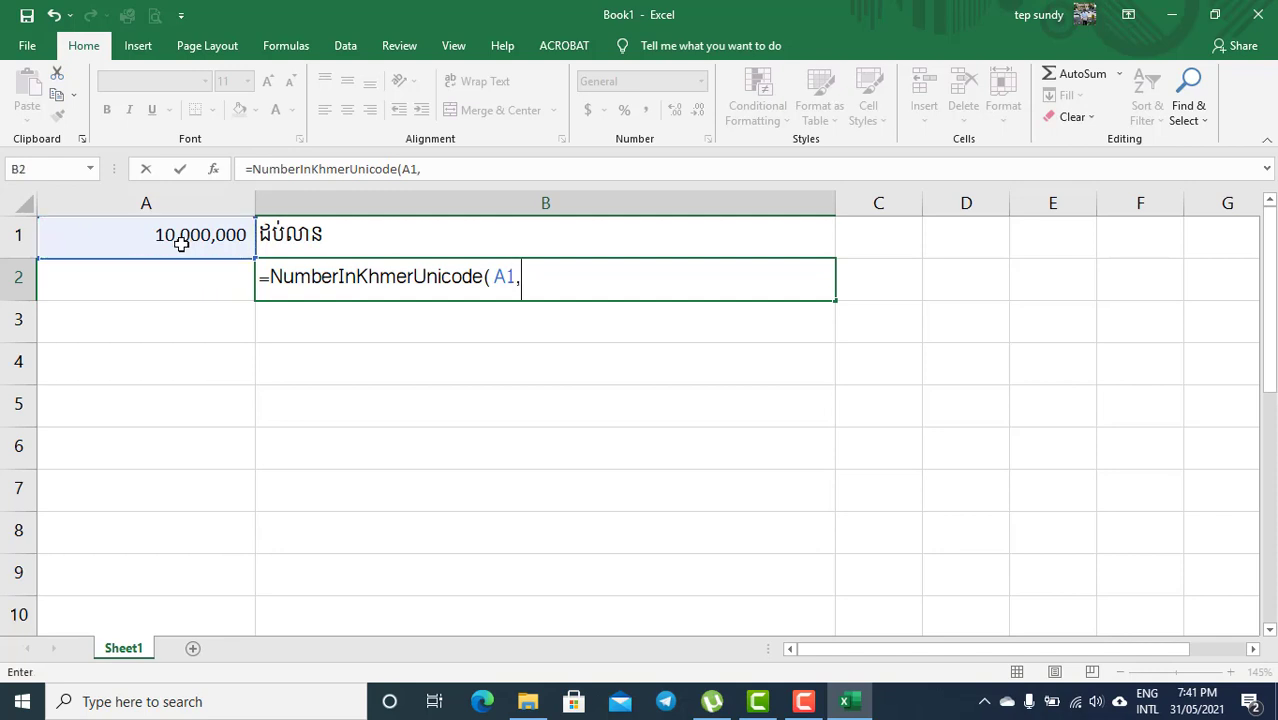
type("\"\"")
left_click(531, 274)
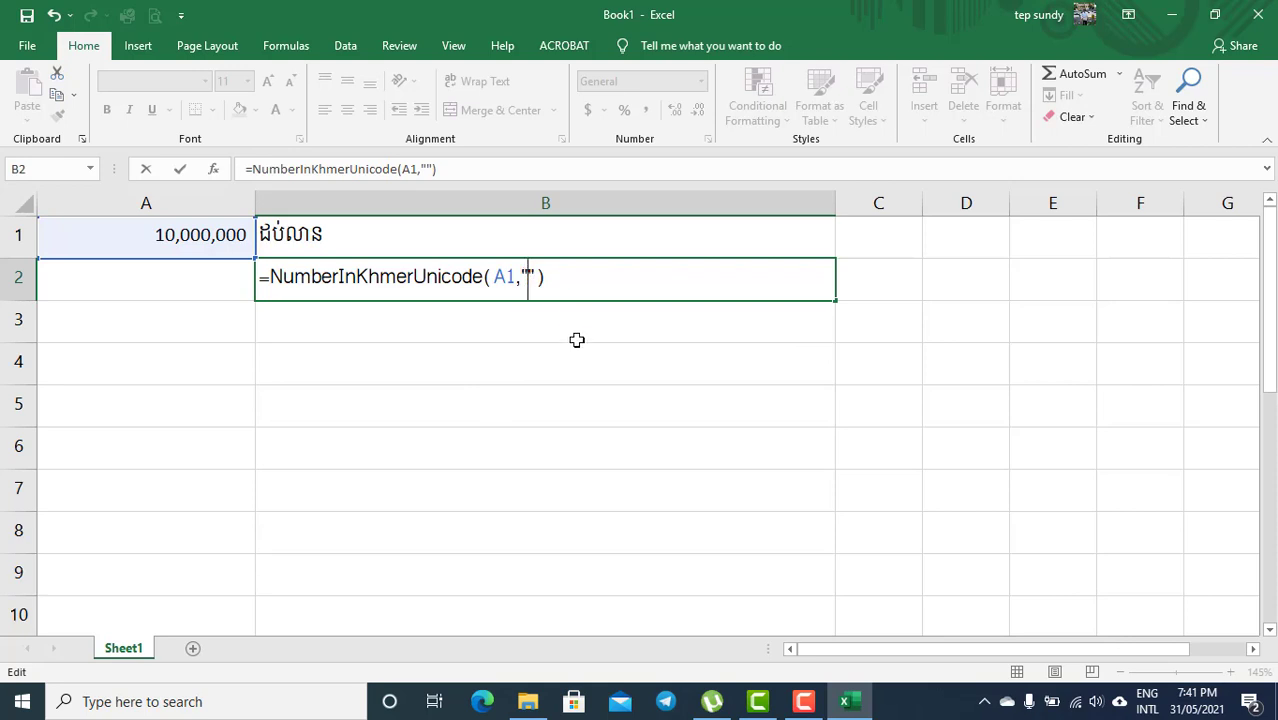
type("រៀលគត់")
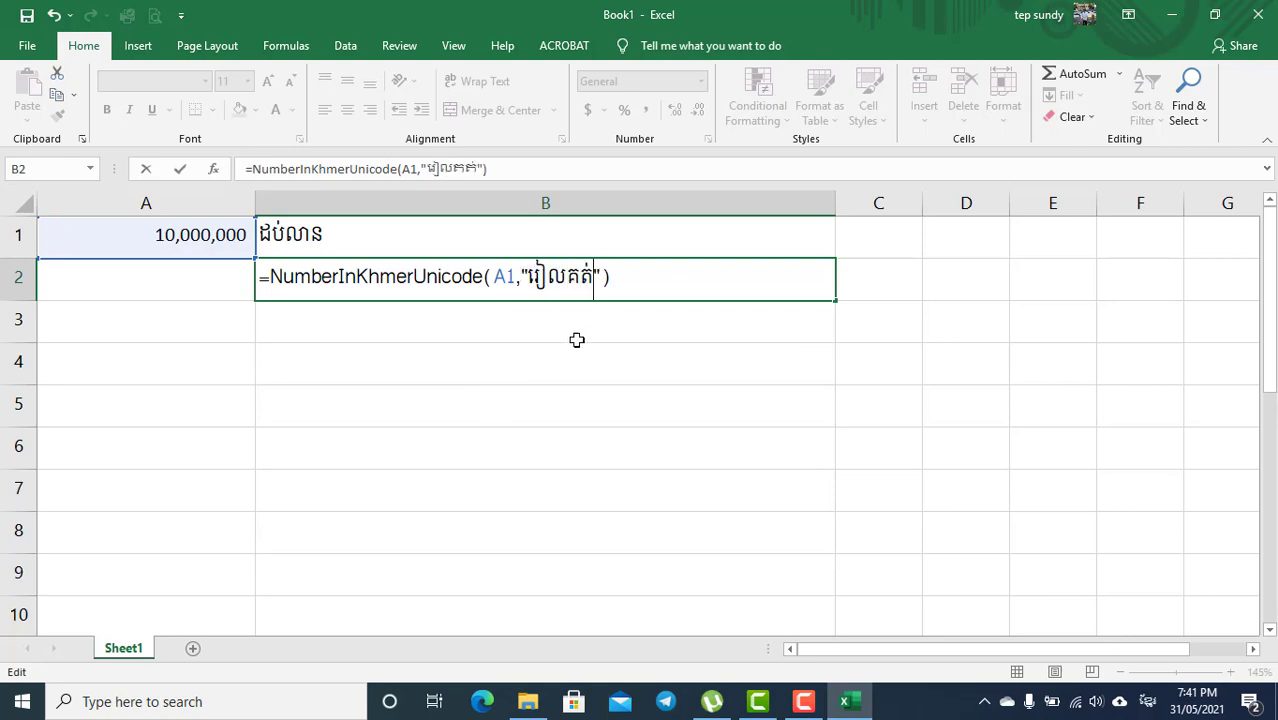
key("Return")
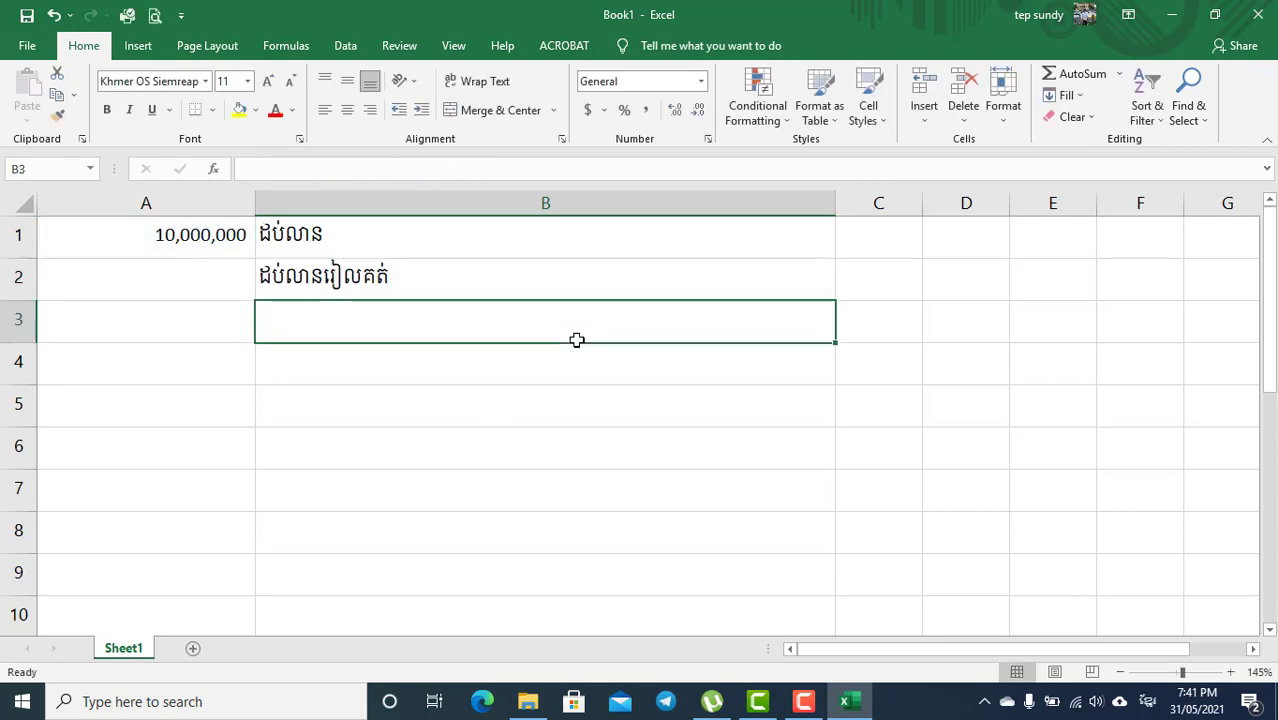
left_click(525, 273)
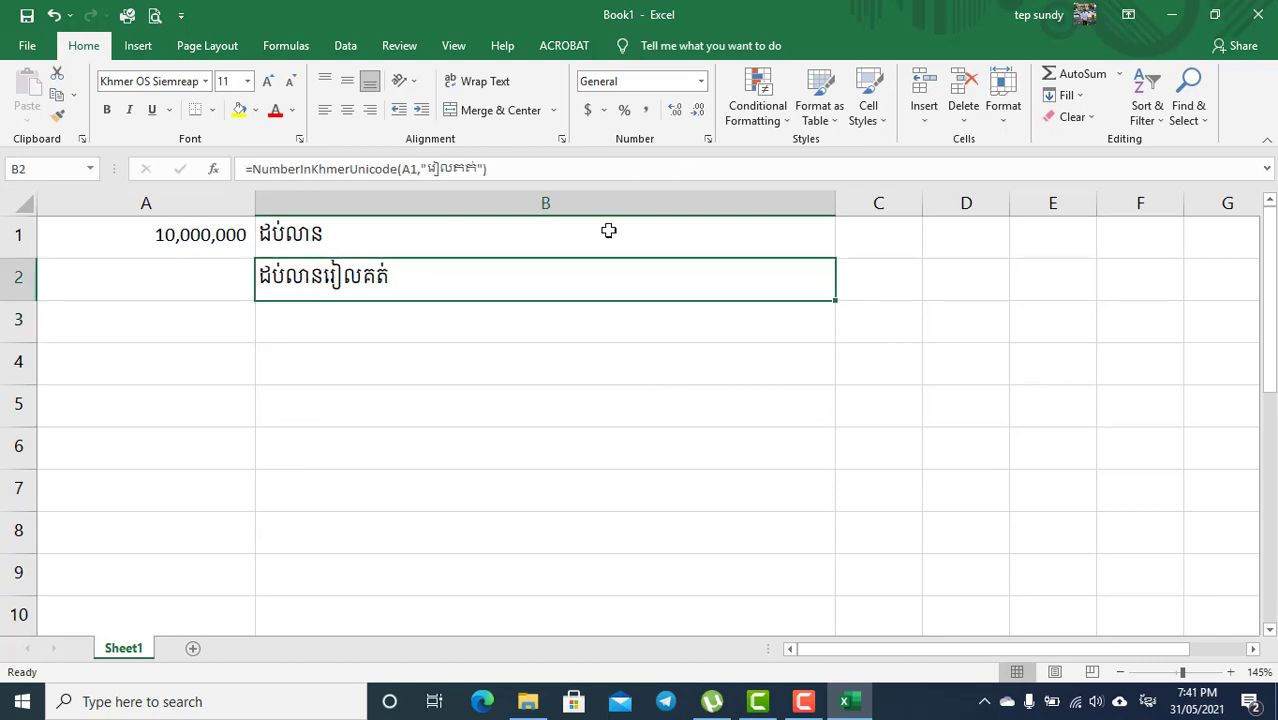
Give B2 the Custom number format (@) so its Khmer text appears in parentheses.
left_click(710, 143)
left_click(258, 441)
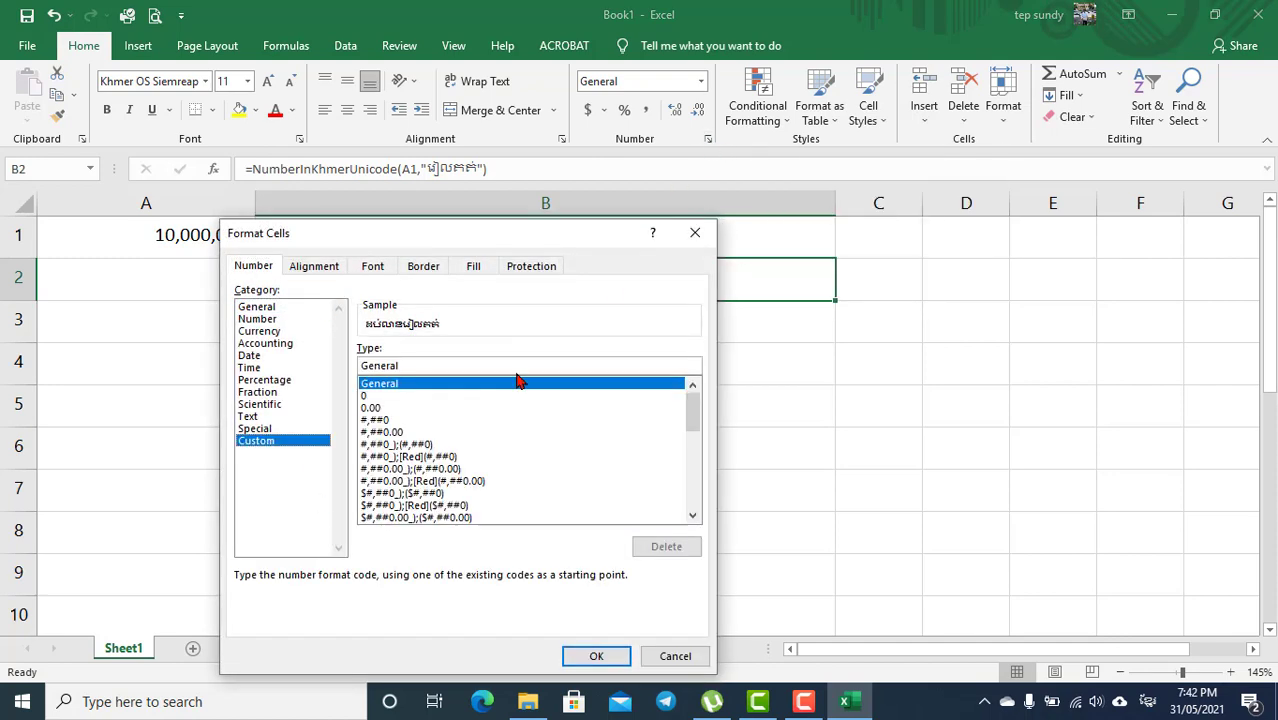
type("[")
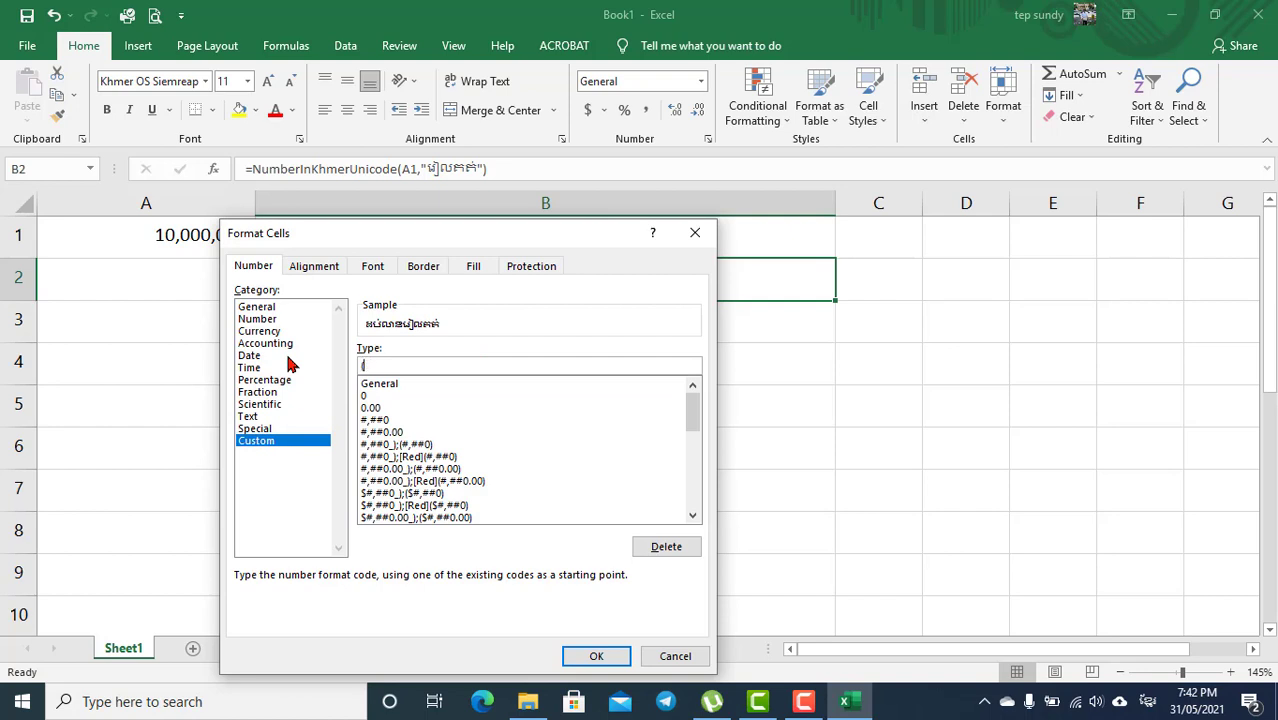
key("alt+shift")
type("[")
type("@")
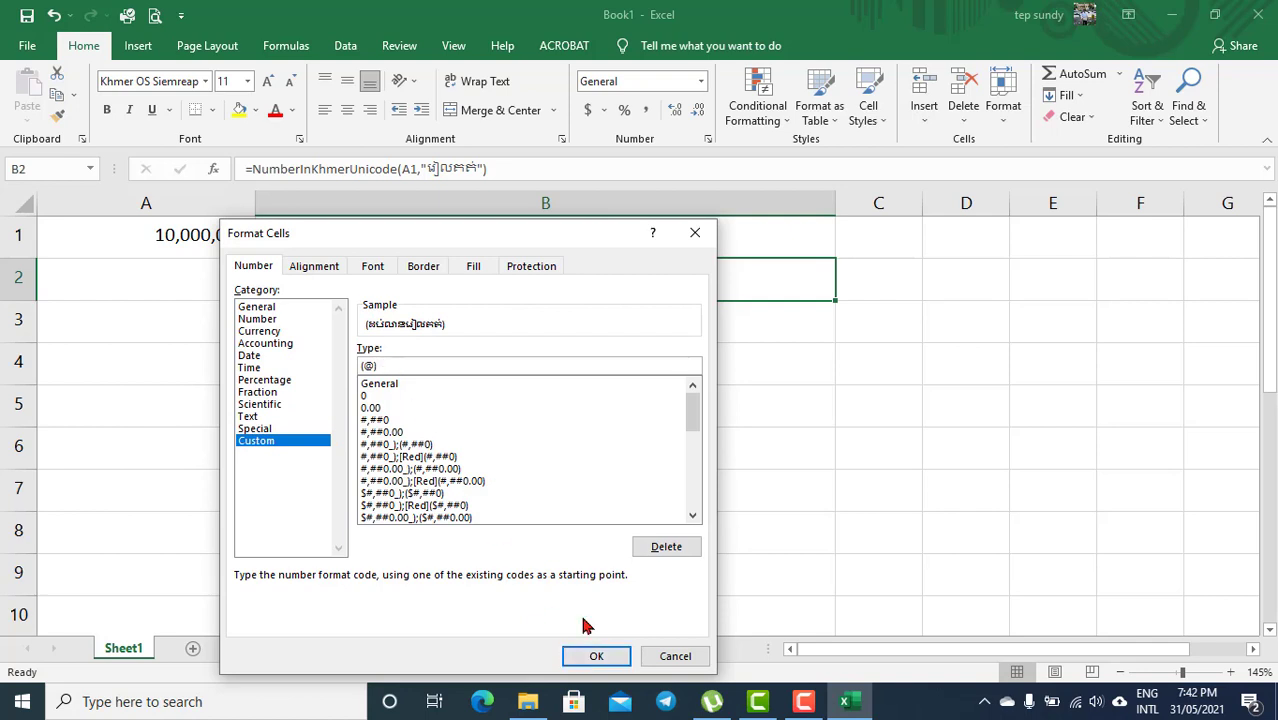
left_click(594, 657)
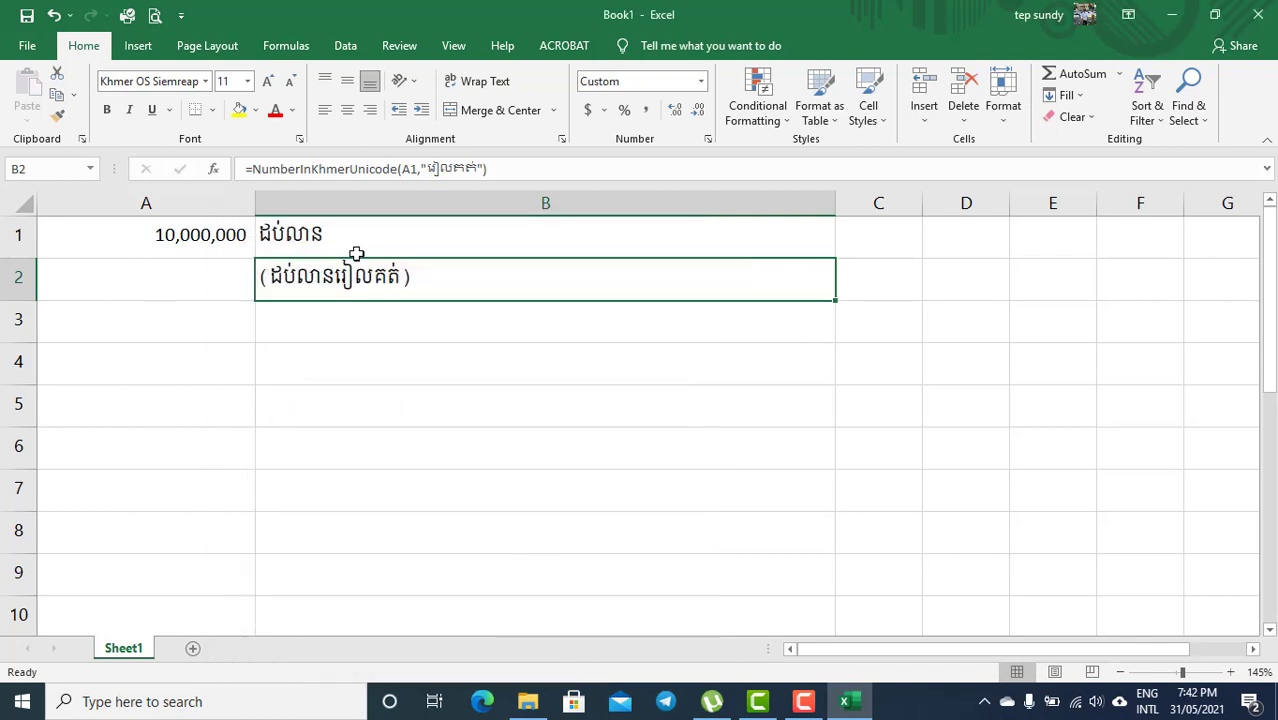
Change A1 to 345,509, then close Excel without saving the workbook.
left_click(185, 247)
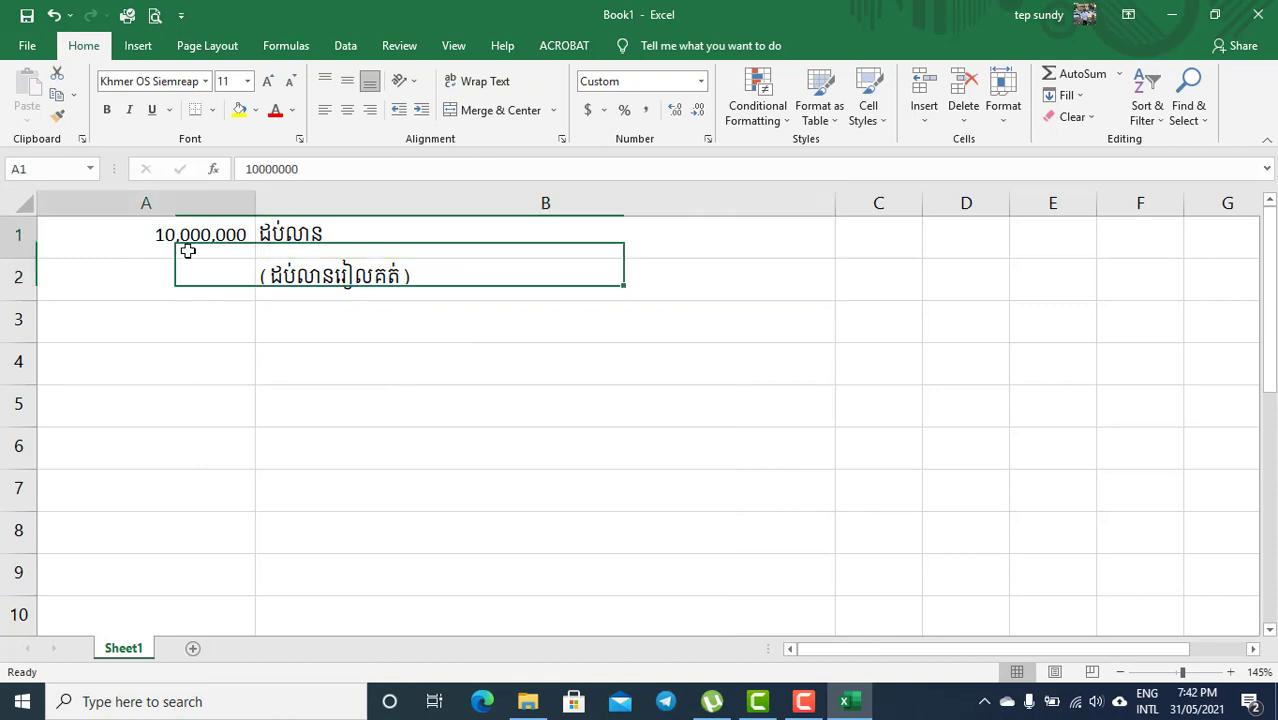
type("3455")
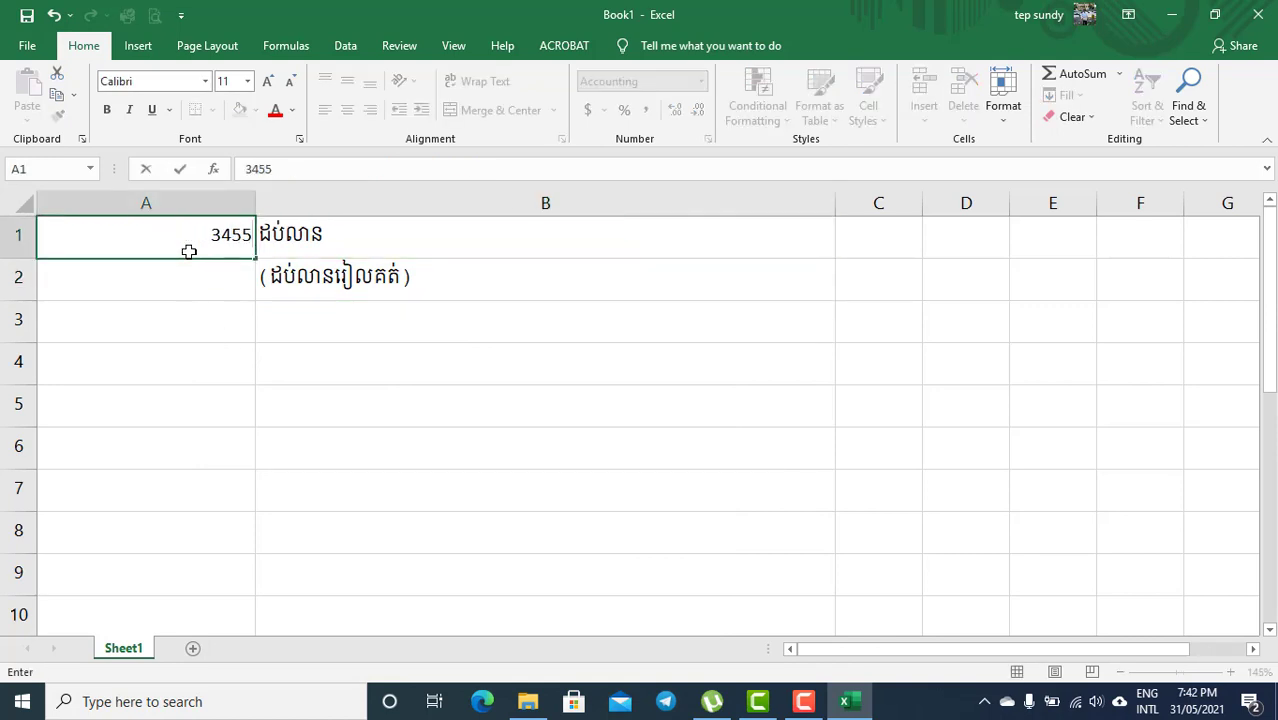
type("09")
key("Return")
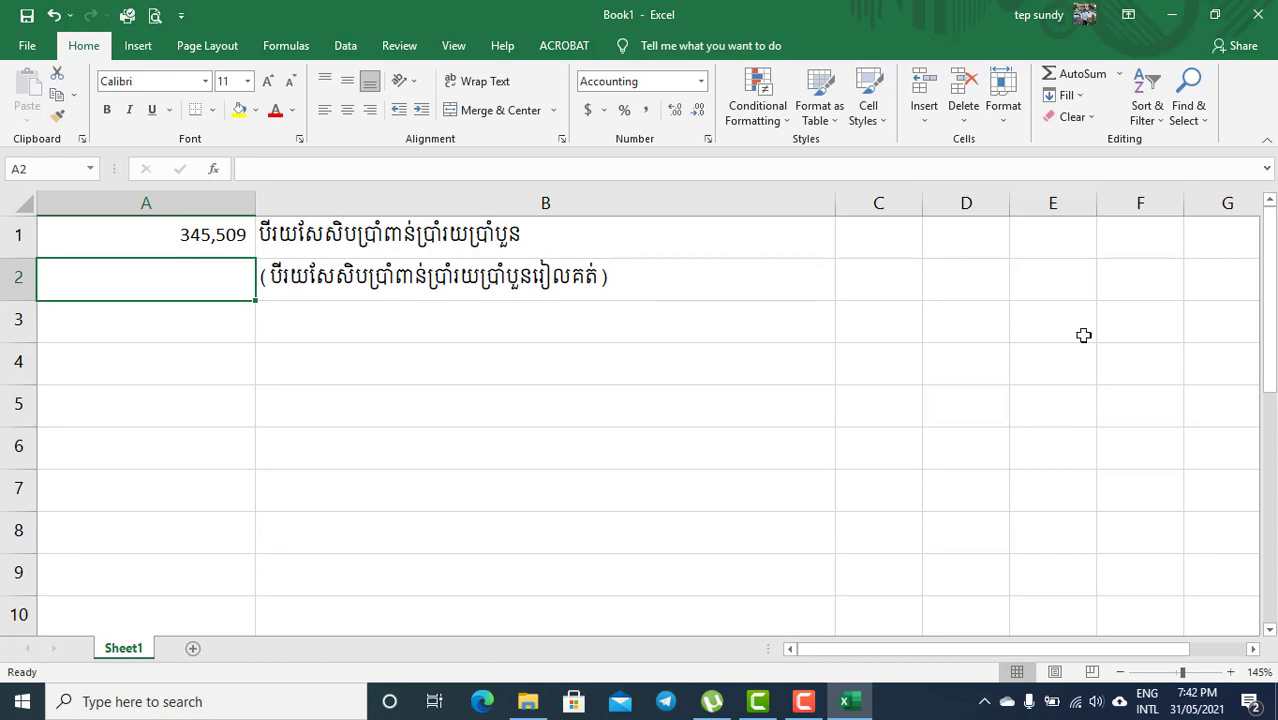
left_click(1257, 14)
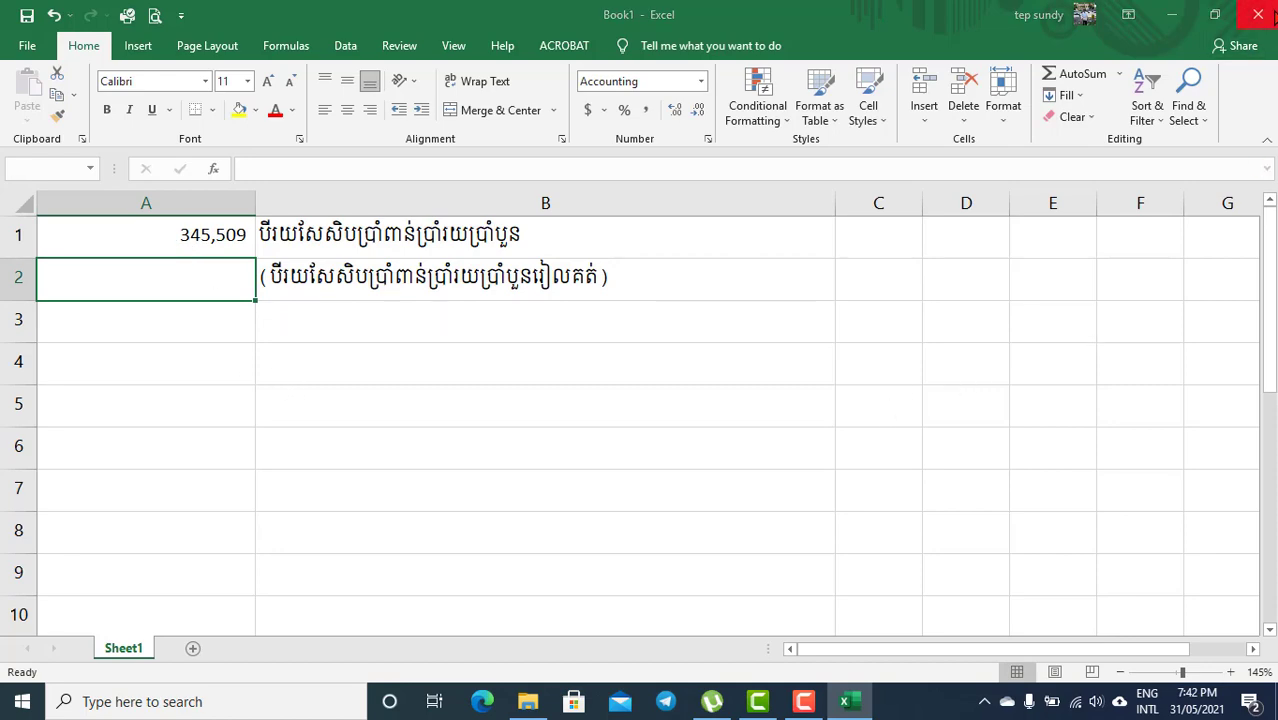
left_click(724, 454)
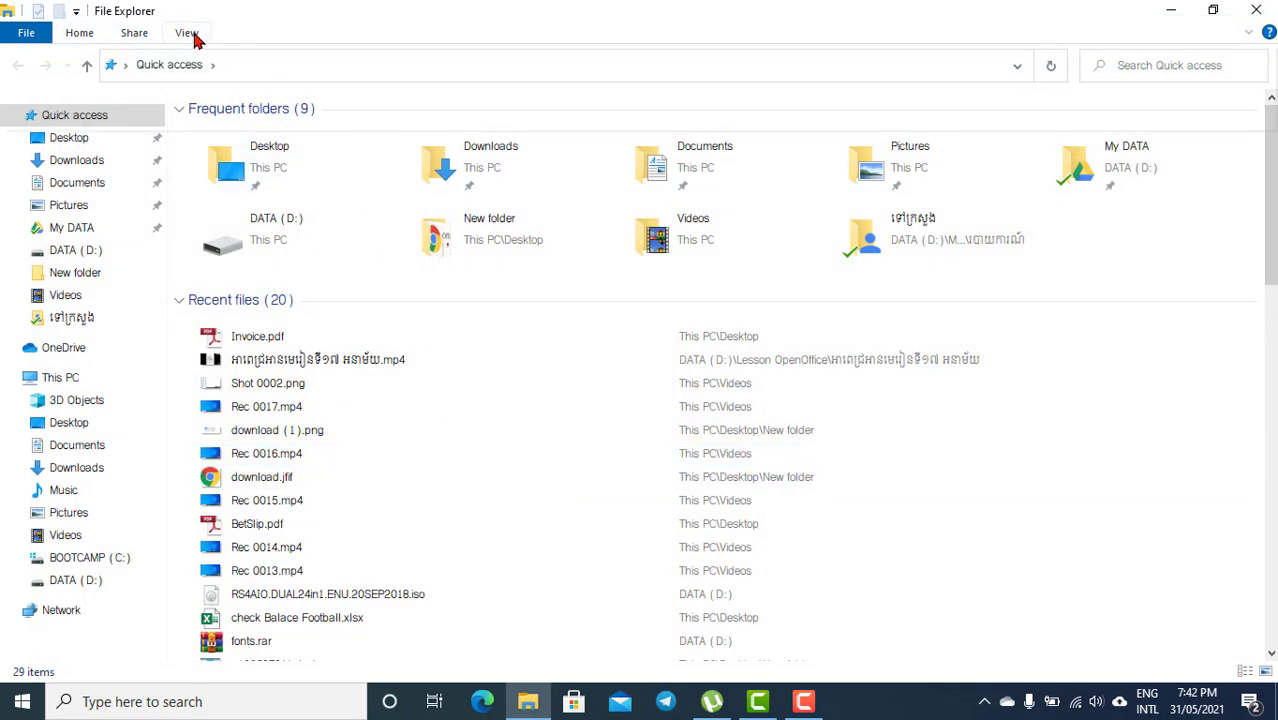
In Folder Options, hide hidden files, empty drives, known extensions, merge conflicts and protected system files.
left_click(192, 35)
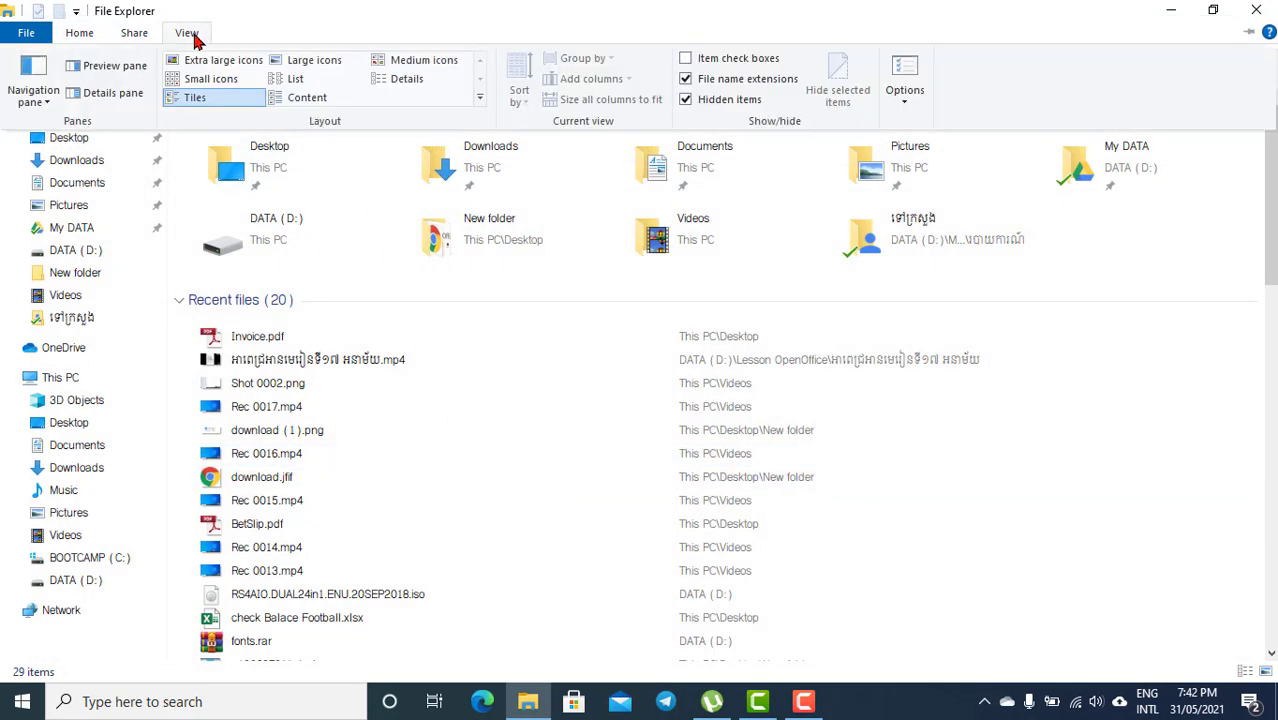
left_click(908, 95)
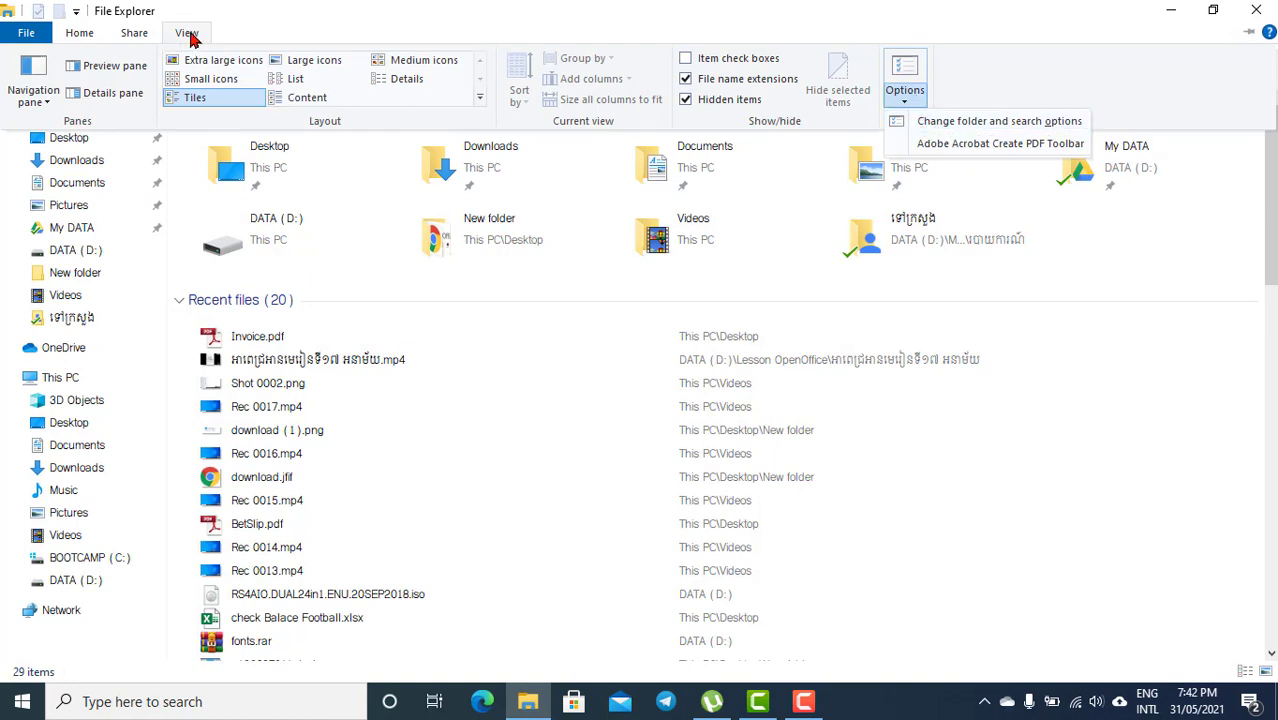
left_click(935, 121)
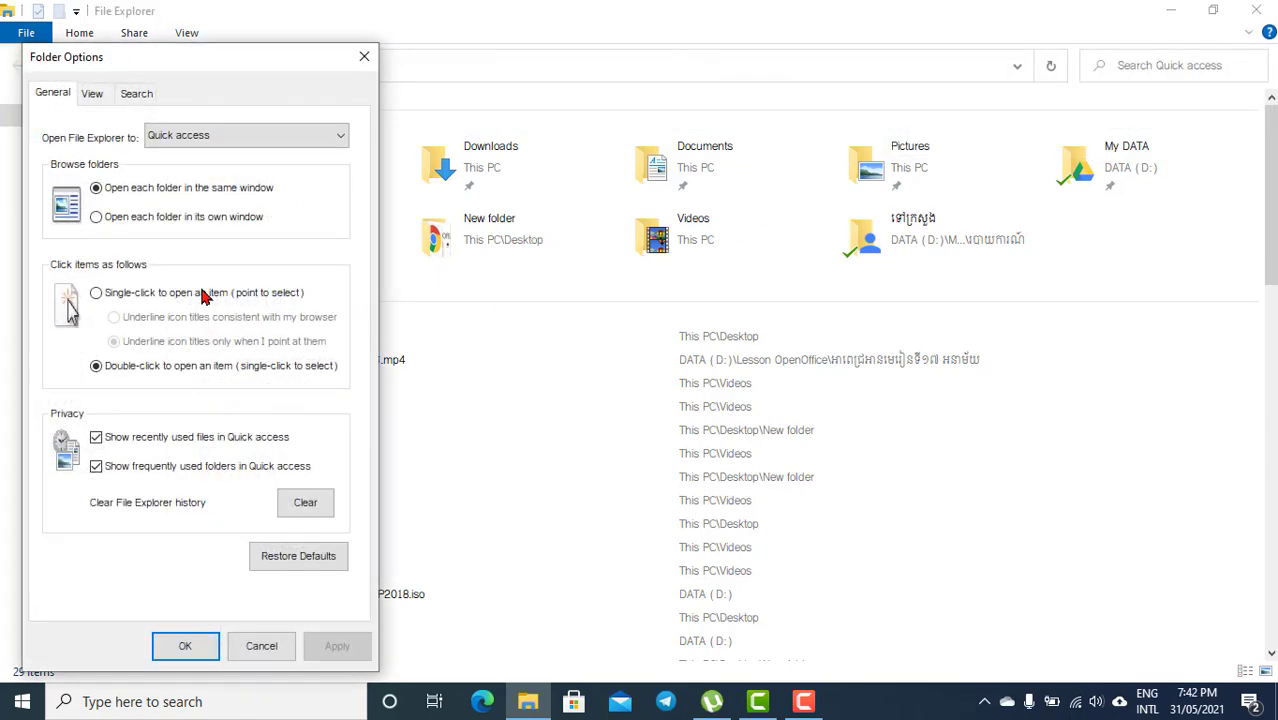
left_click(91, 95)
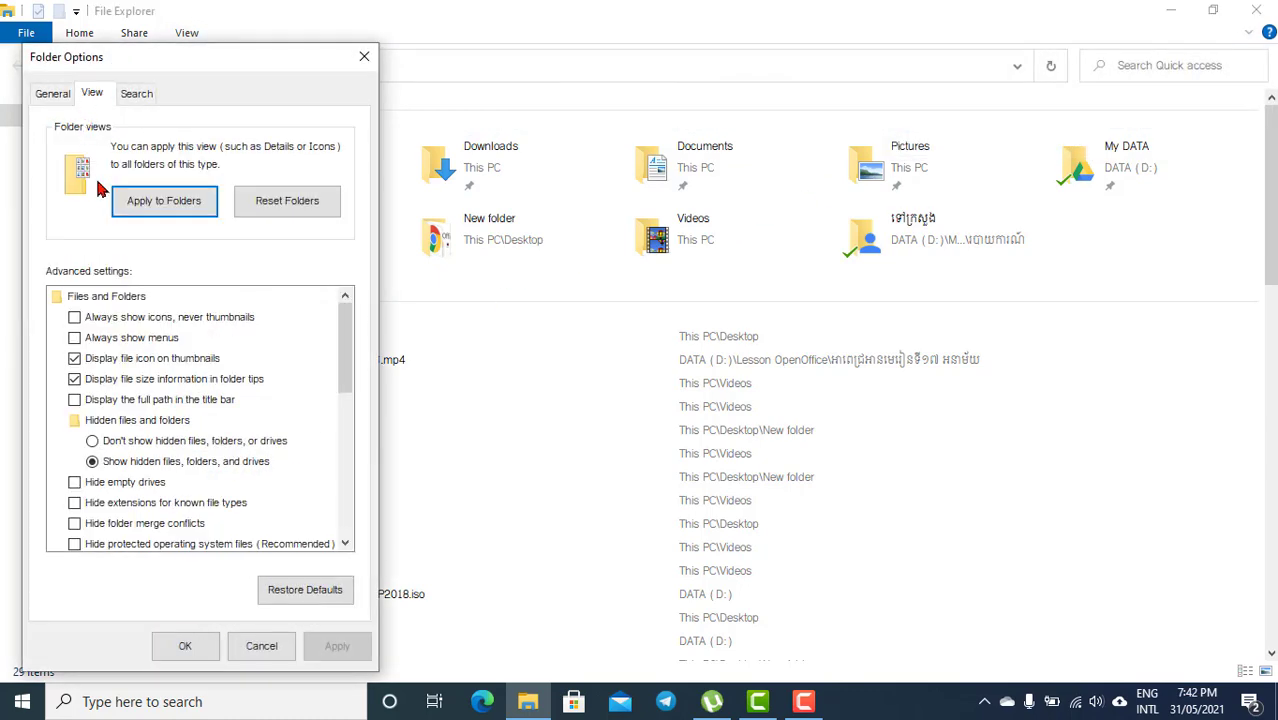
left_click(115, 443)
left_click(116, 482)
left_click(117, 502)
left_click(118, 523)
left_click(120, 544)
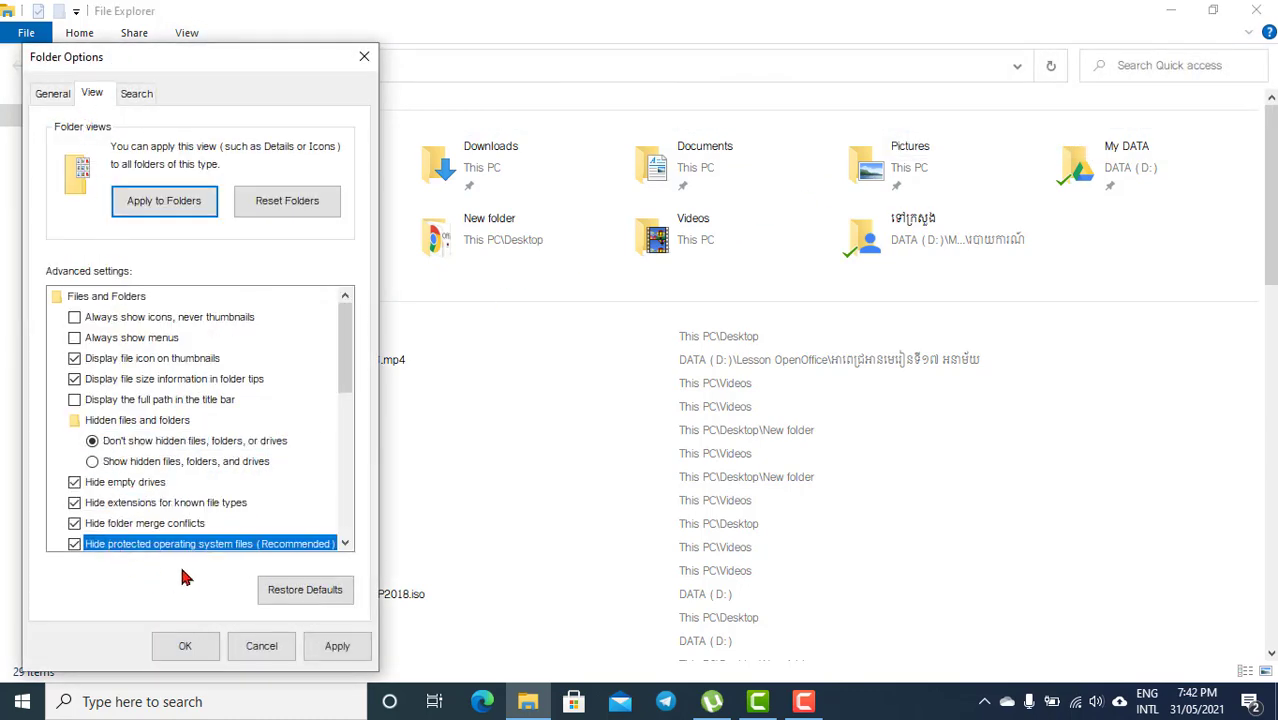
left_click(184, 644)
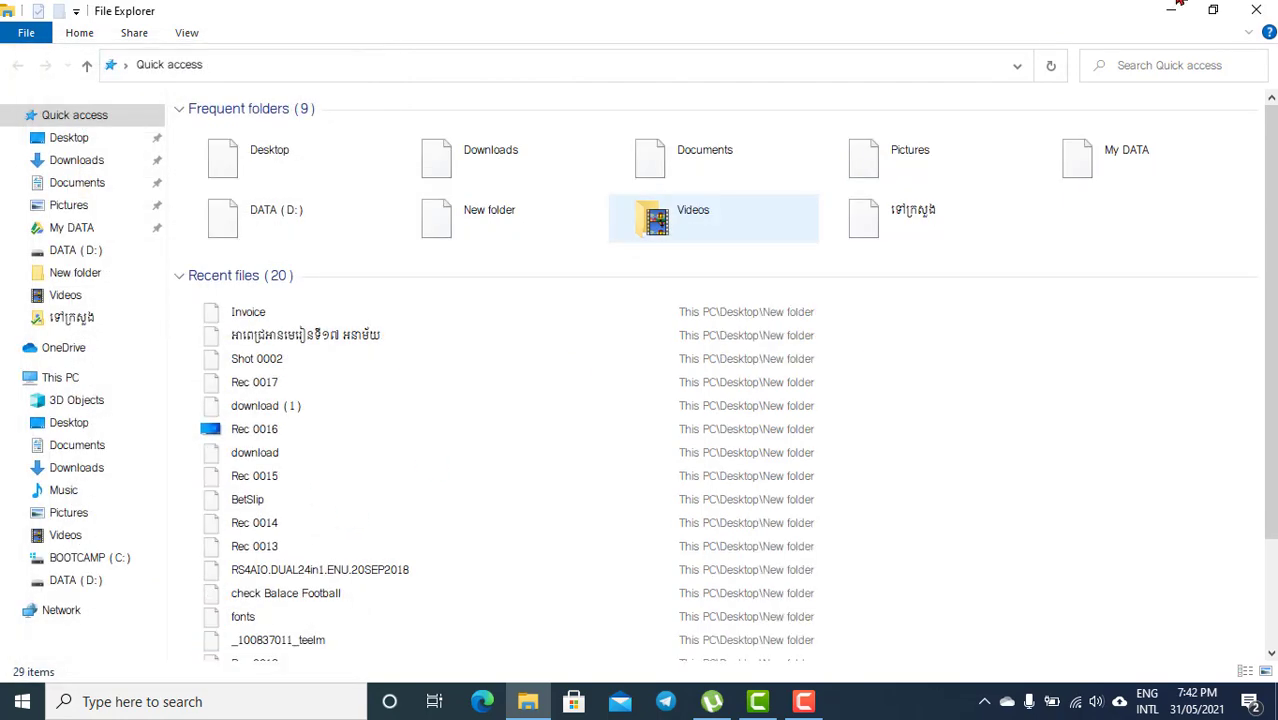